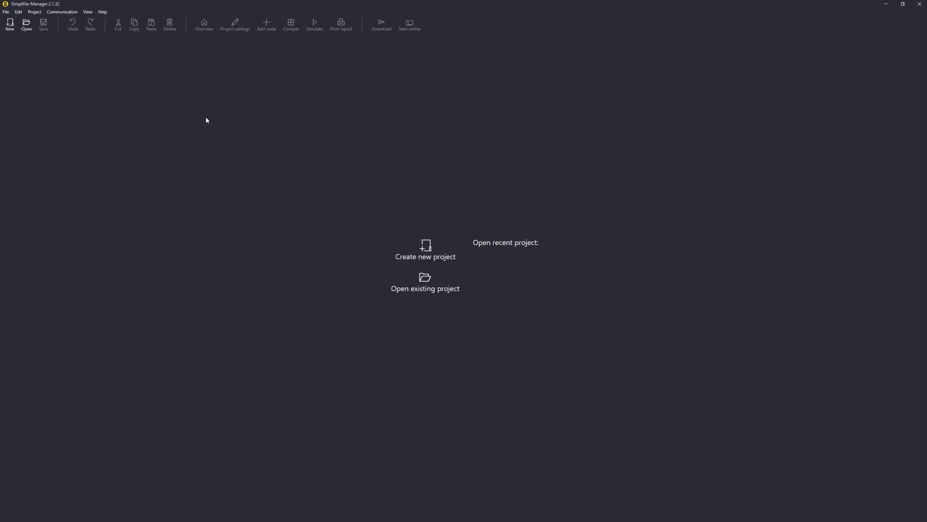
Step: Open the application's general settings and view the available interface languages
{"action": "left_click", "coordinate": [6, 12]}
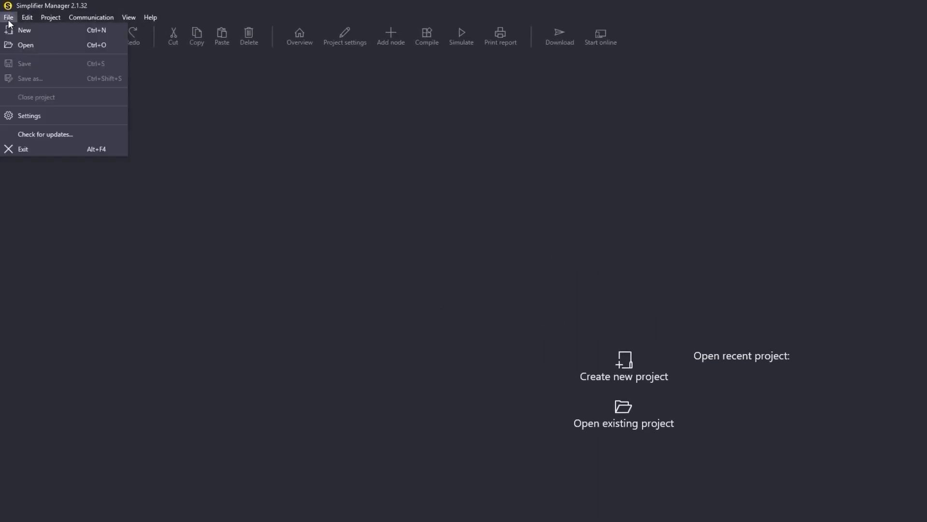
{"action": "left_click", "coordinate": [54, 118]}
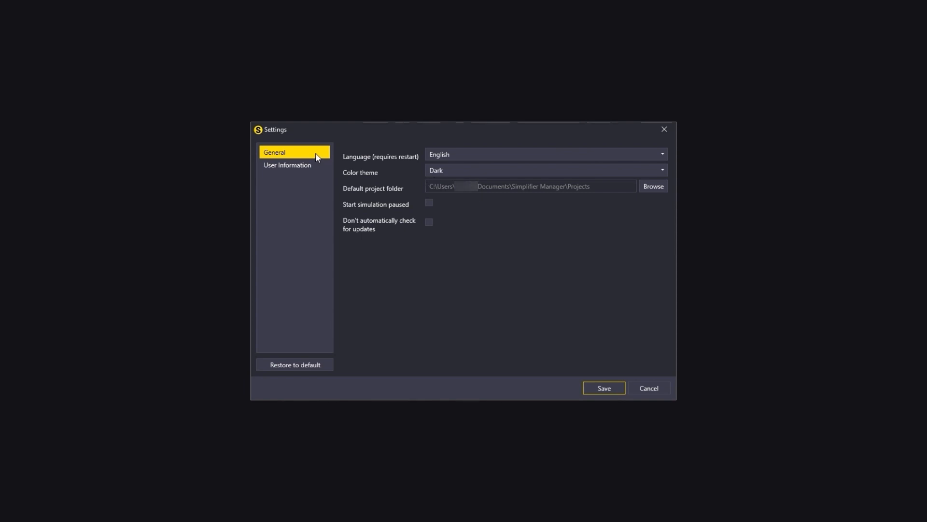
{"action": "left_click", "coordinate": [553, 156]}
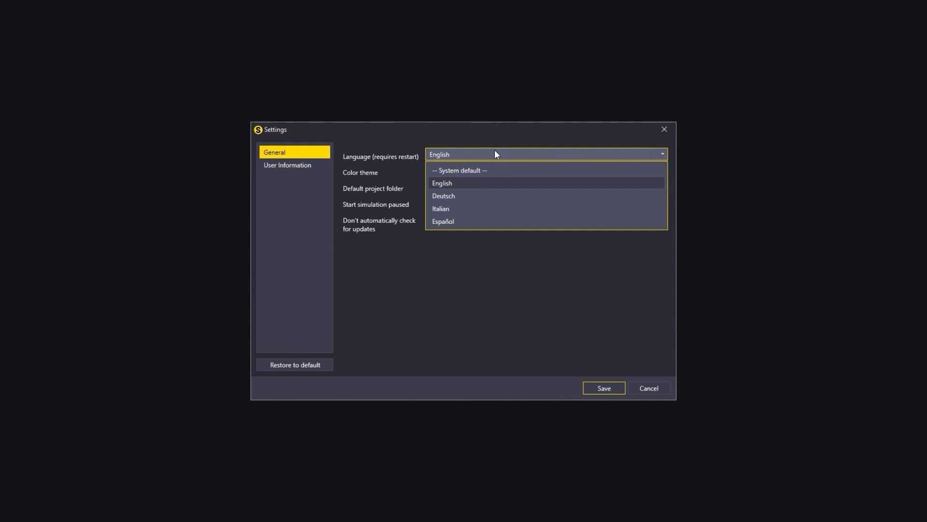
{"action": "left_click", "coordinate": [522, 131]}
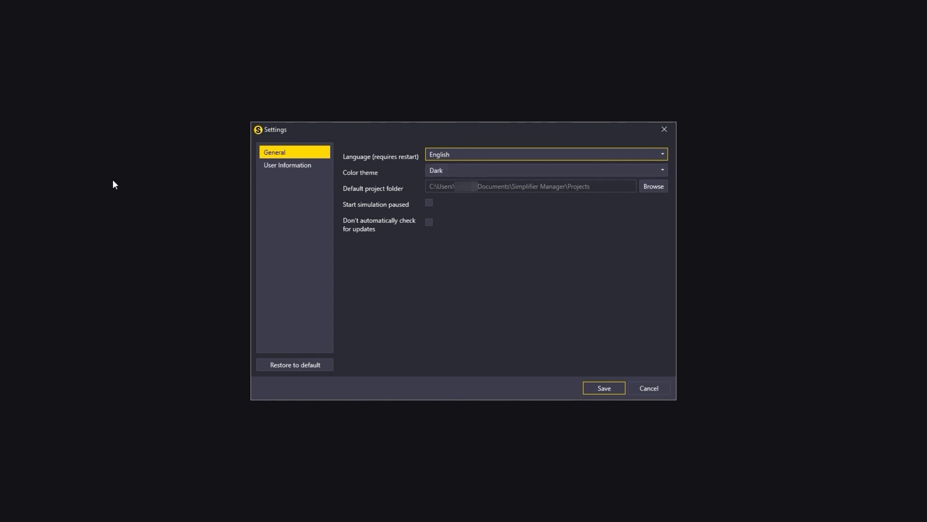
Step: Try the Light color theme and set the theme back to Dark
{"action": "left_click", "coordinate": [492, 171]}
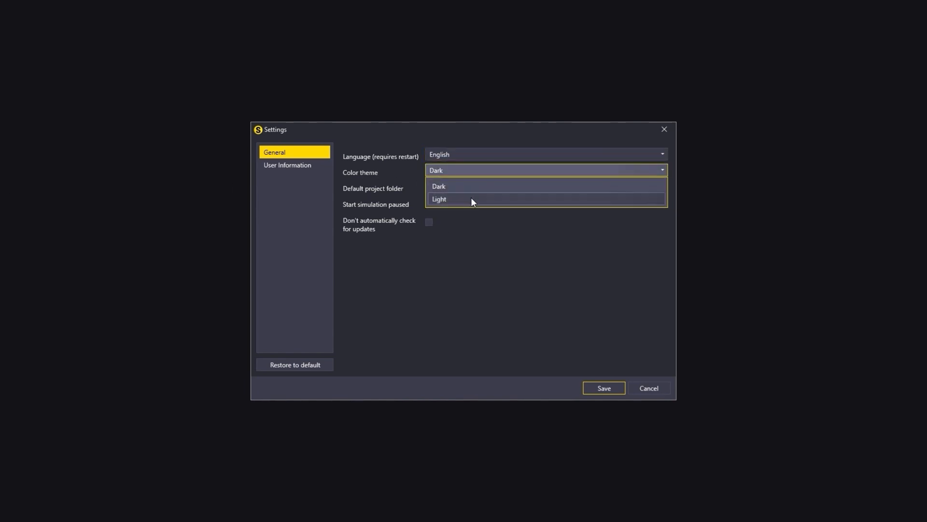
{"action": "left_click", "coordinate": [471, 198]}
{"action": "left_click", "coordinate": [466, 173]}
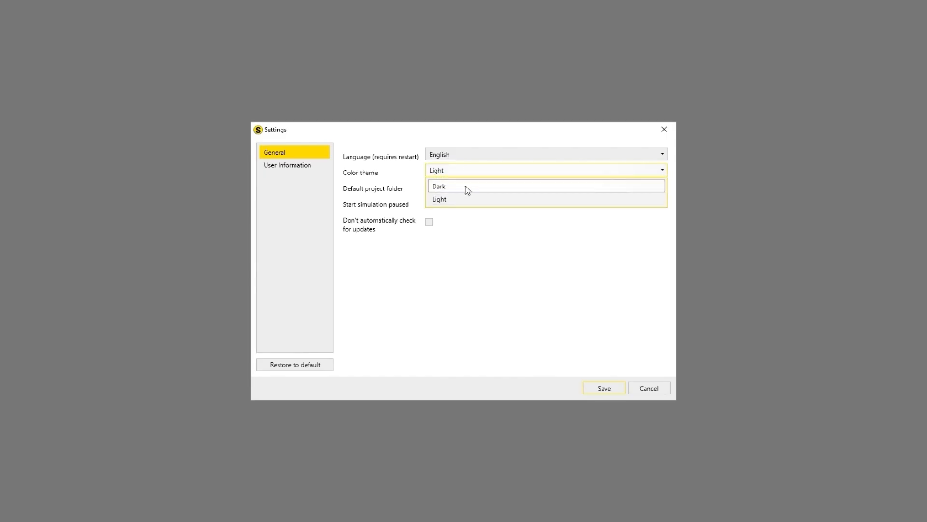
{"action": "left_click", "coordinate": [466, 188]}
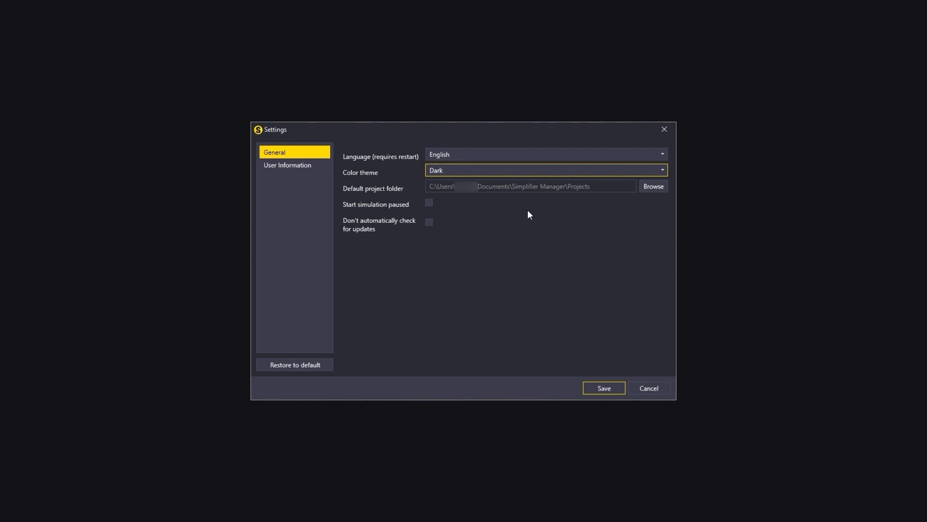
Step: Check the name and company in the user information settings and save the settings
{"action": "left_click", "coordinate": [274, 166]}
{"action": "left_click", "coordinate": [487, 155]}
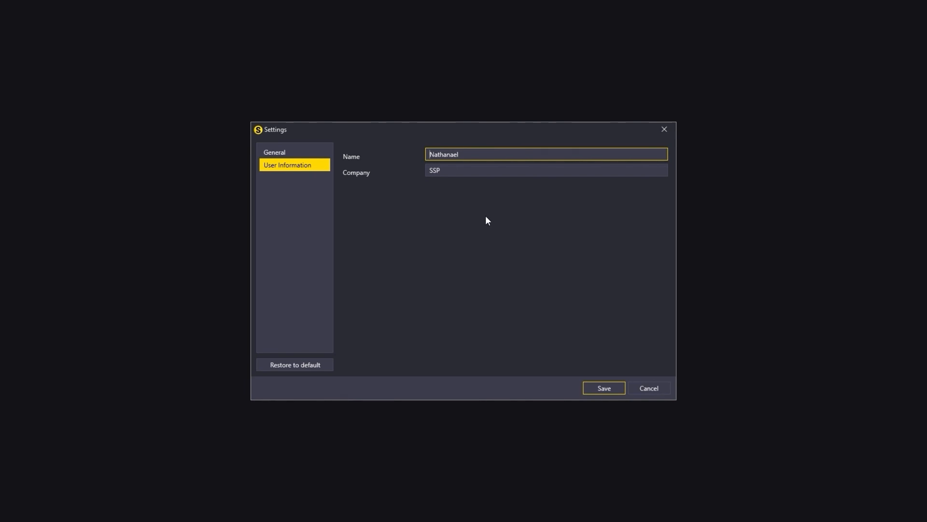
{"action": "left_click", "coordinate": [606, 389]}
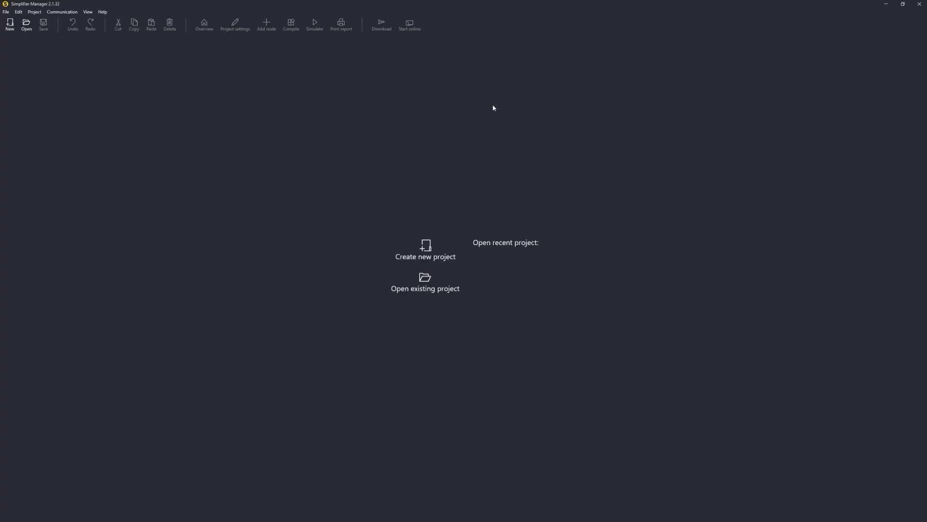
Step: Create a new project named Training with the description "System out of 3 Simplifiers, 2 E-STOPS, 1 cabinet unit"
{"action": "left_click", "coordinate": [425, 247]}
{"action": "type", "text": "Training"}
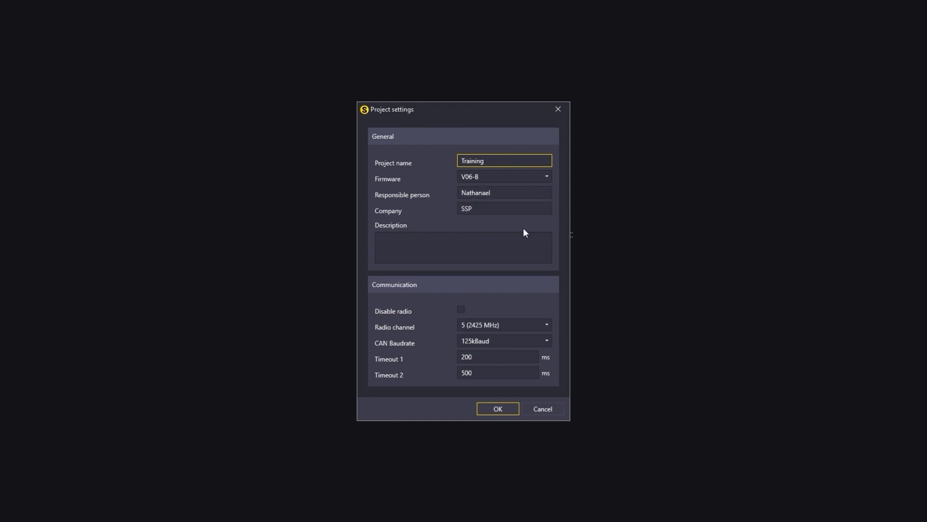
{"action": "left_click", "coordinate": [451, 235]}
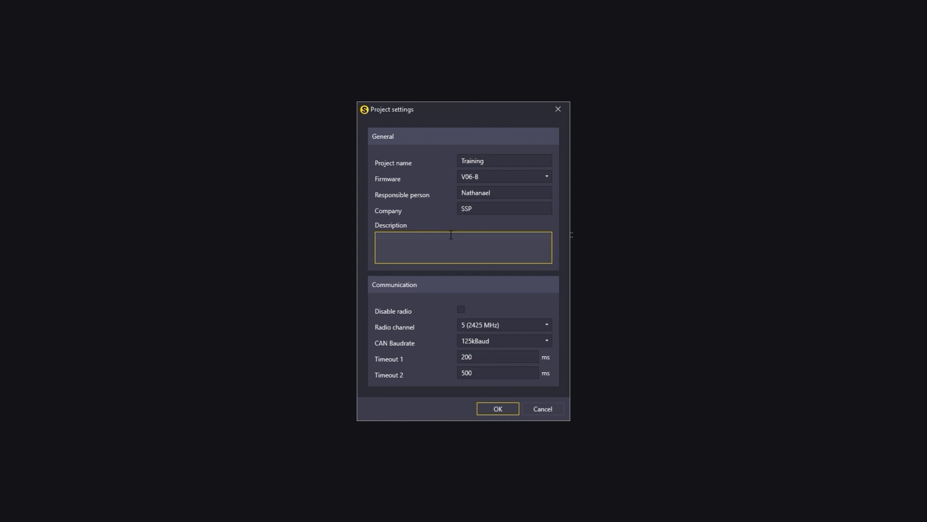
{"action": "type", "text": "System out of 3 Simplifiers, 2 E-STOPS, 1 cabinet unit"}
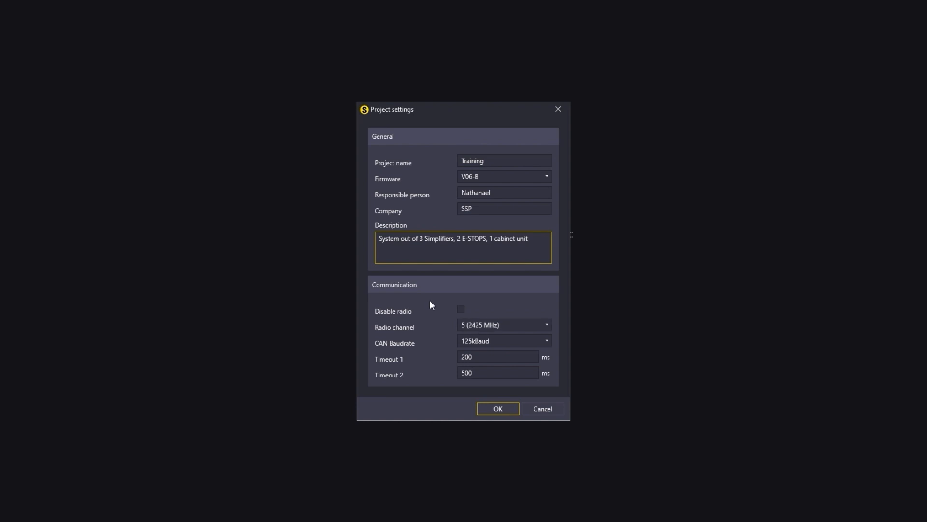
Step: Turn Disable radio on and off again, and look through the radio channel and CAN baudrate options
{"action": "left_click", "coordinate": [460, 310]}
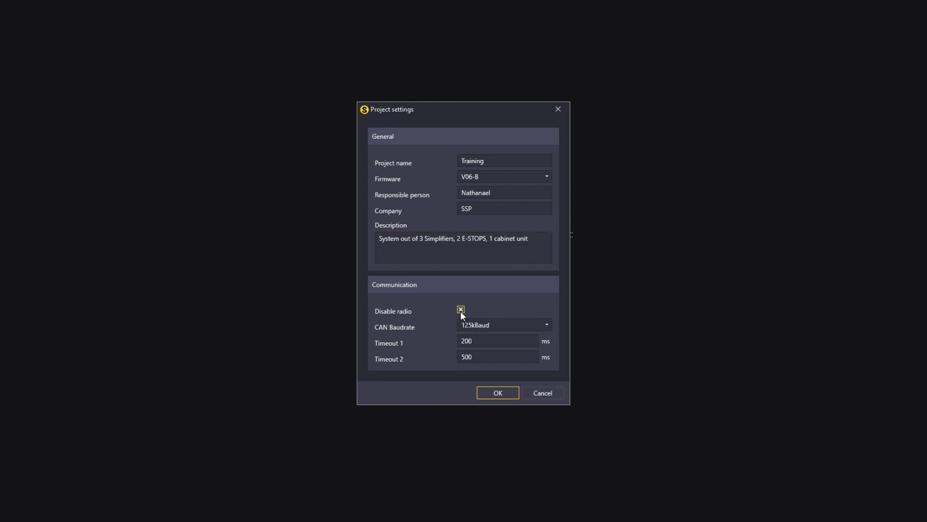
{"action": "left_click", "coordinate": [461, 310]}
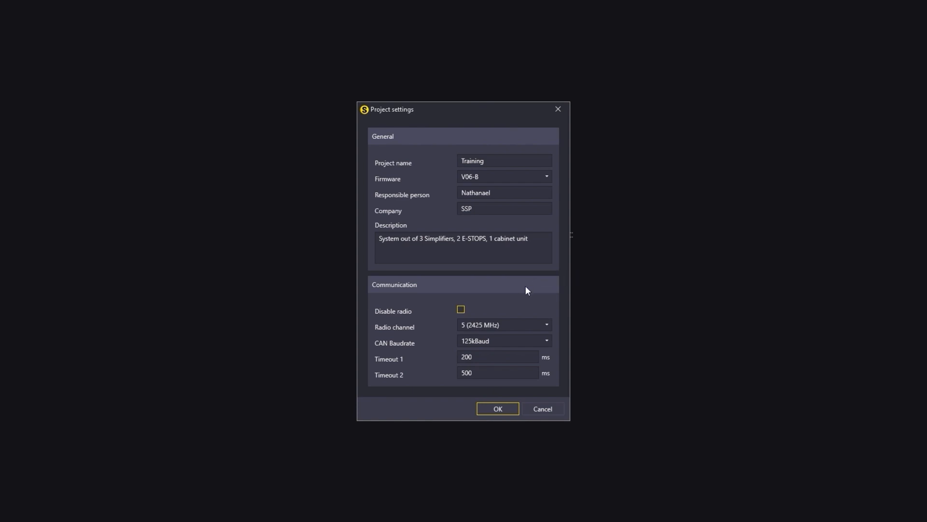
{"action": "left_click", "coordinate": [506, 325]}
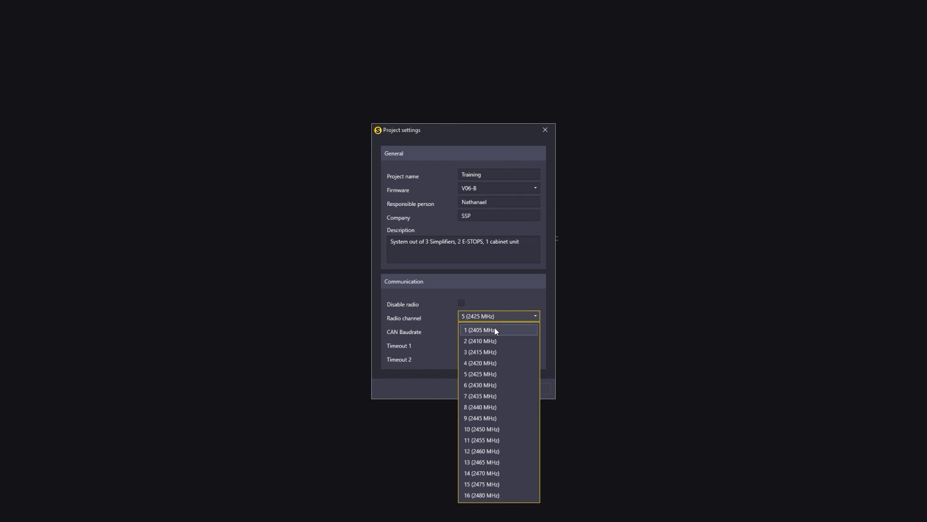
{"action": "left_click", "coordinate": [475, 315]}
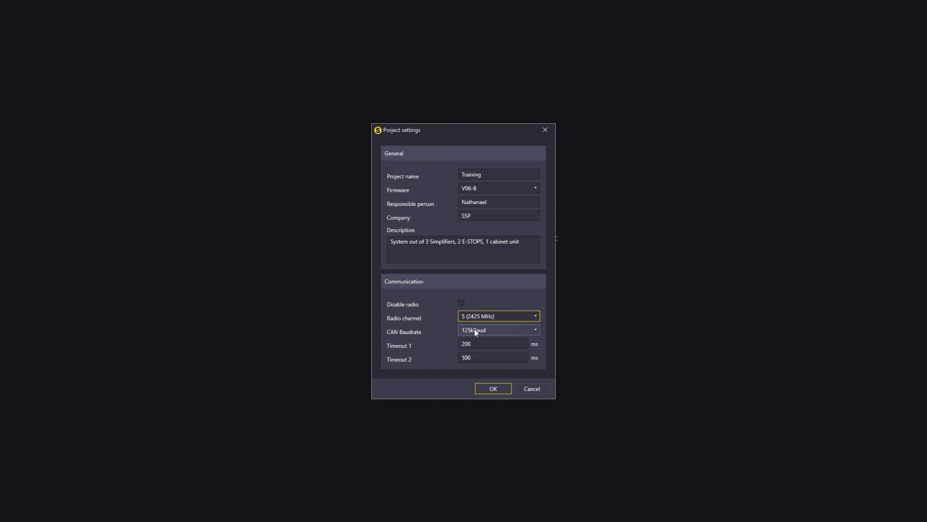
{"action": "left_click", "coordinate": [485, 331]}
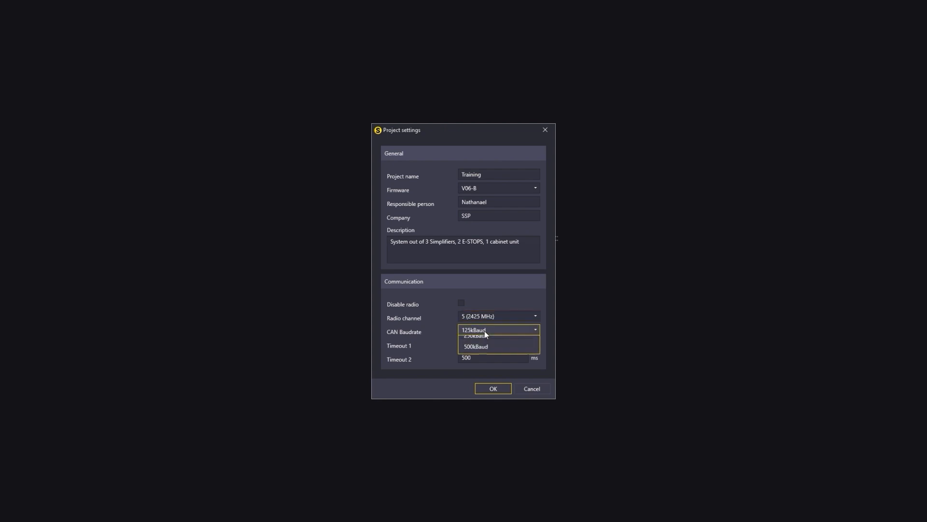
{"action": "left_click", "coordinate": [484, 330]}
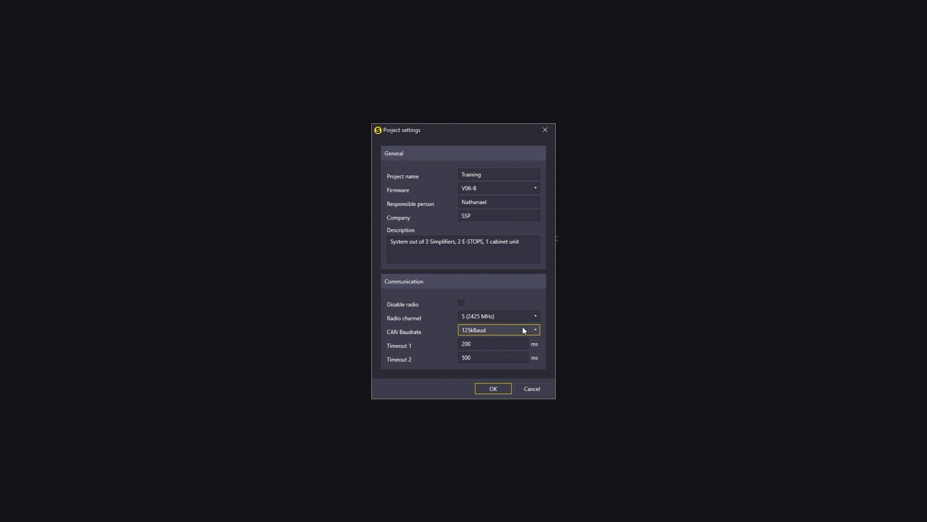
Step: Check the Timeout 1 and Timeout 2 fields and confirm the new project's settings
{"action": "key", "text": "Tab"}
{"action": "key", "text": "Tab"}
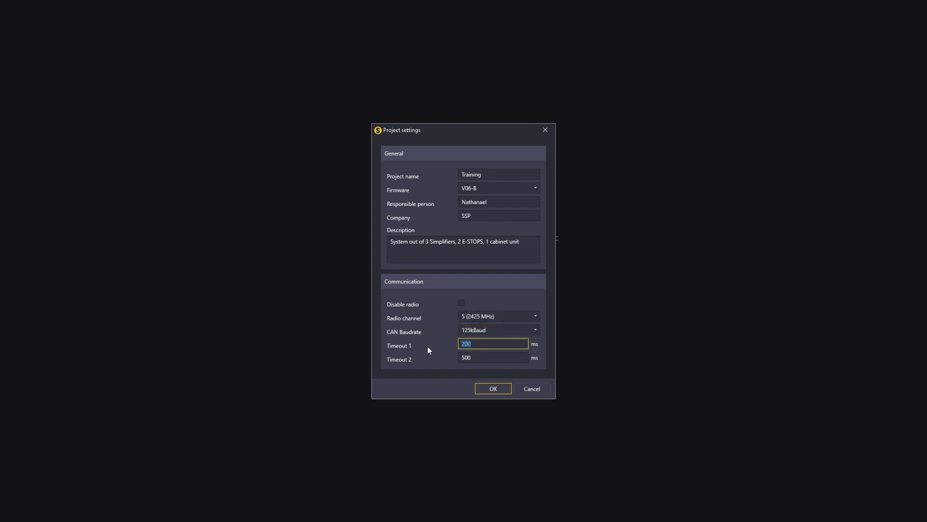
{"action": "left_click", "coordinate": [473, 344]}
{"action": "right_click", "coordinate": [473, 344]}
{"action": "left_click", "coordinate": [474, 345]}
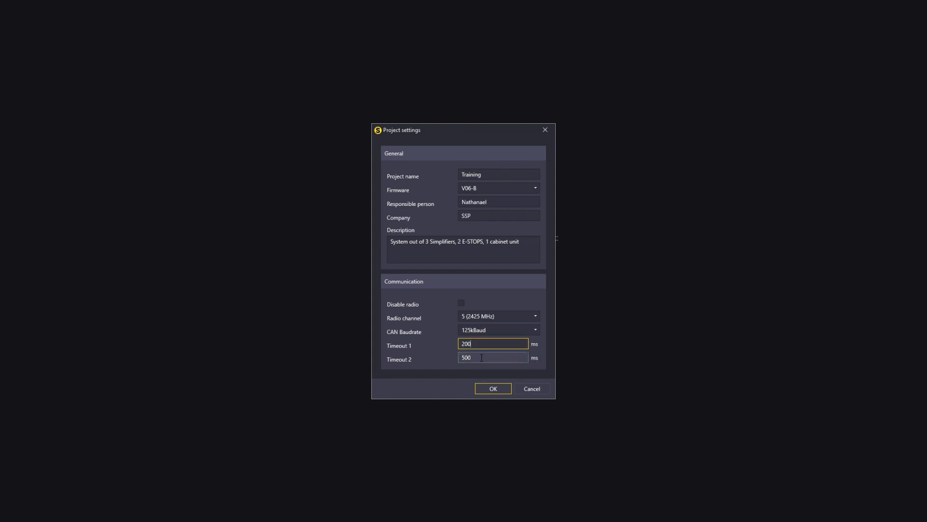
{"action": "left_click", "coordinate": [501, 357]}
{"action": "left_click", "coordinate": [492, 386]}
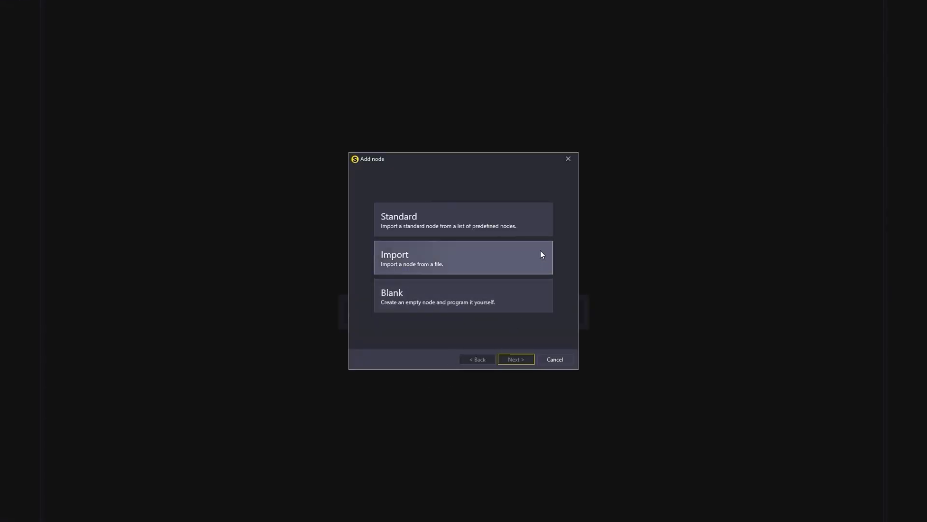
Step: Open the list of predefined standard nodes and compare the W02 and W15 variants
{"action": "left_click", "coordinate": [462, 223]}
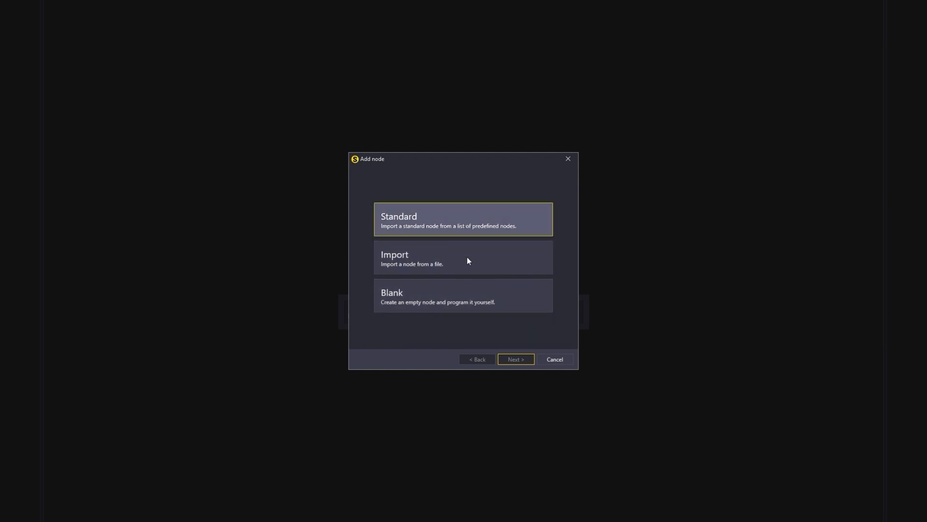
{"action": "scroll", "coordinate": [319, 242], "scroll_direction": "down", "scroll_amount": 7}
{"action": "scroll", "coordinate": [338, 316], "scroll_direction": "up", "scroll_amount": 2}
{"action": "scroll", "coordinate": [340, 320], "scroll_direction": "up", "scroll_amount": 4}
{"action": "left_click", "coordinate": [296, 181]}
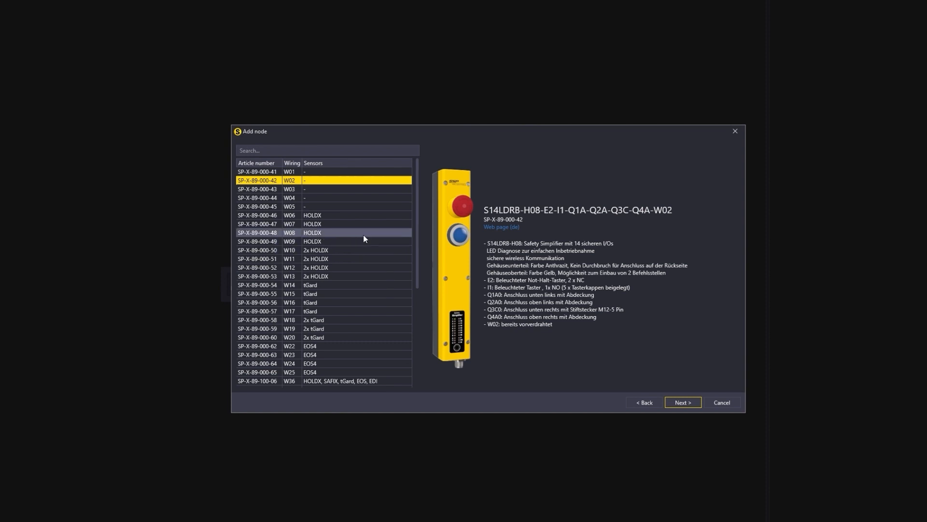
{"action": "left_click", "coordinate": [331, 230]}
{"action": "left_click", "coordinate": [331, 231]}
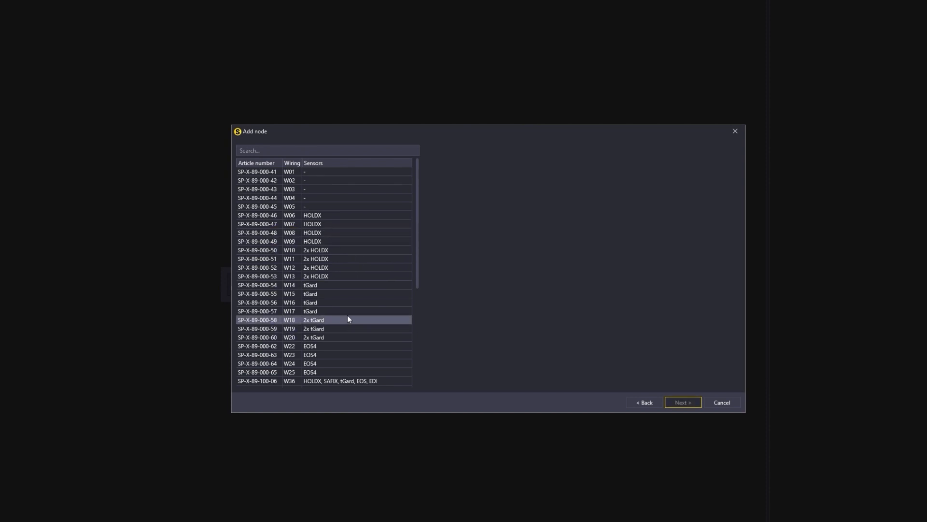
{"action": "left_click", "coordinate": [291, 295]}
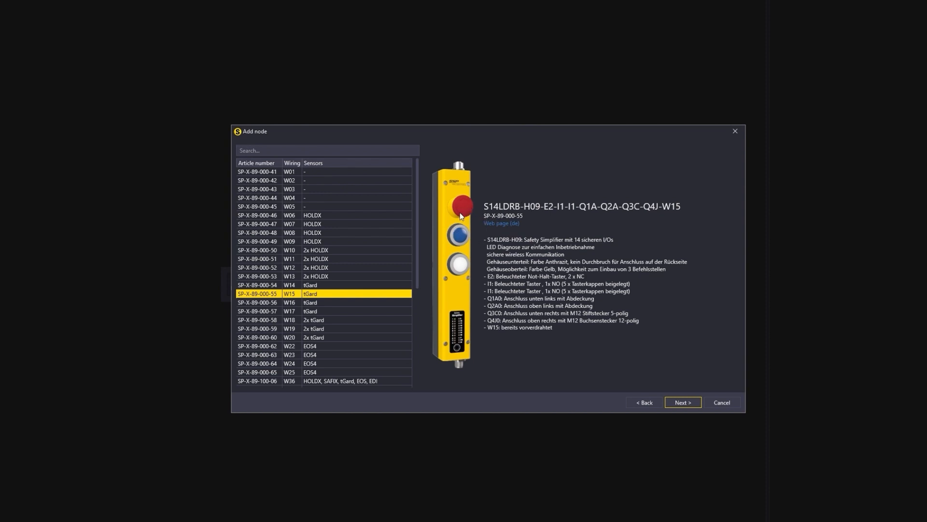
Step: Add the standard node SP-X-89-000-42 with wiring W02 to the project and name it DOOR1
{"action": "left_click", "coordinate": [303, 181]}
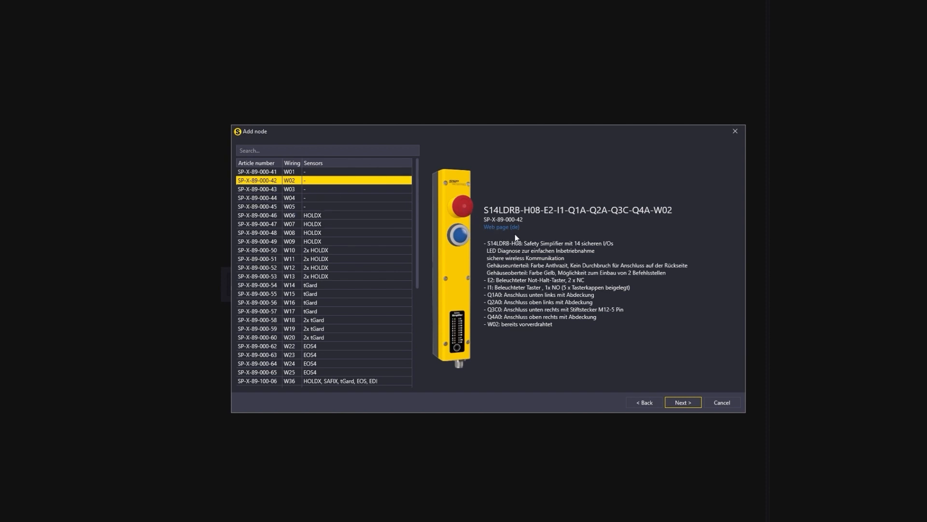
{"action": "left_click", "coordinate": [682, 402]}
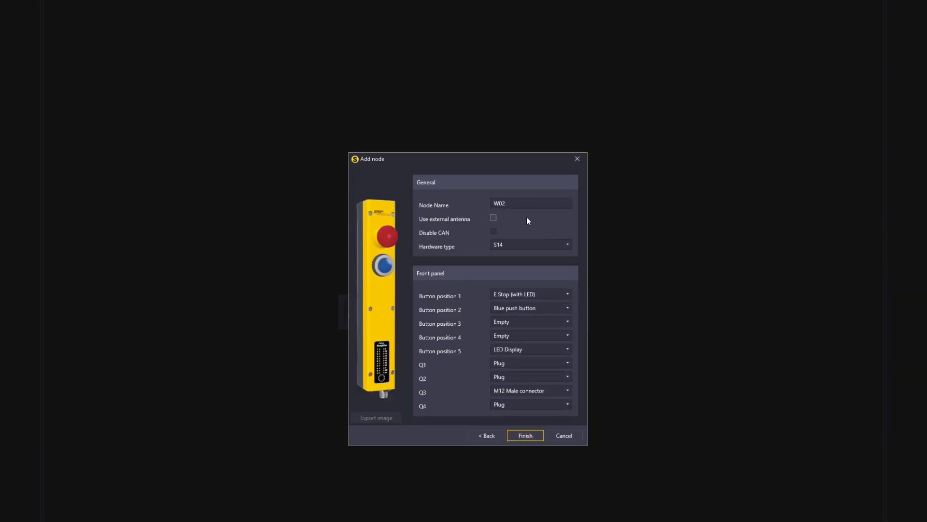
{"action": "double_click", "coordinate": [525, 203]}
{"action": "type", "text": "DOOR1"}
{"action": "left_click", "coordinate": [531, 435]}
Step: Add a second standard node SP-X-89-000-42 with wiring W02 and name it DOOR2
{"action": "left_click", "coordinate": [414, 368]}
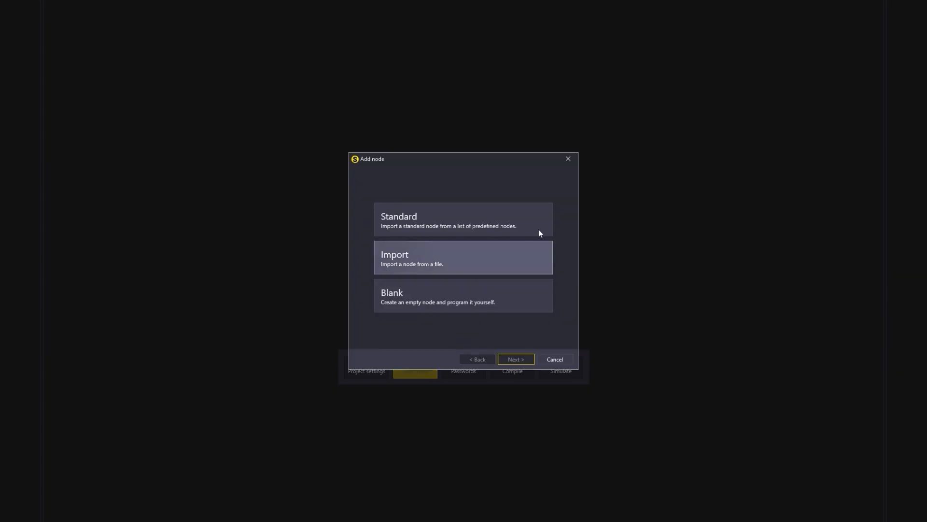
{"action": "left_click", "coordinate": [483, 223]}
{"action": "left_click", "coordinate": [294, 182]}
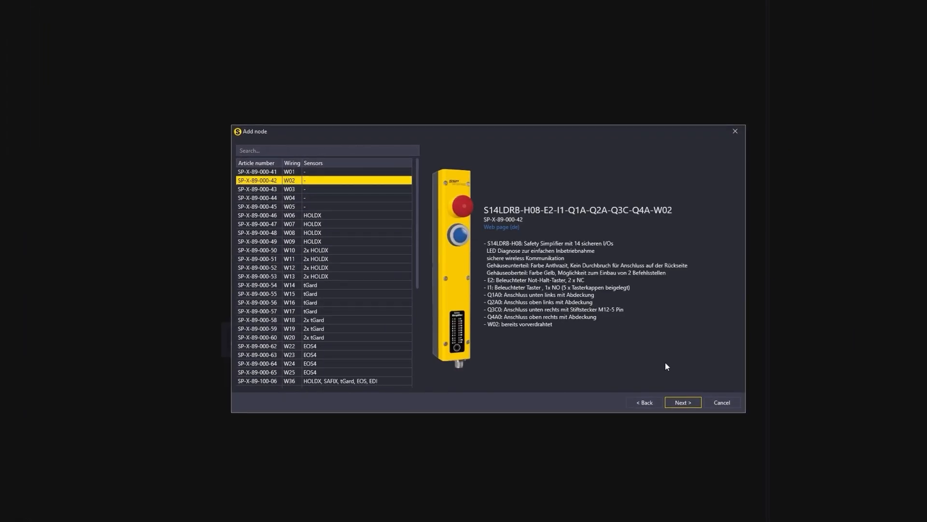
{"action": "left_click", "coordinate": [699, 401]}
{"action": "type", "text": "DOORER"}
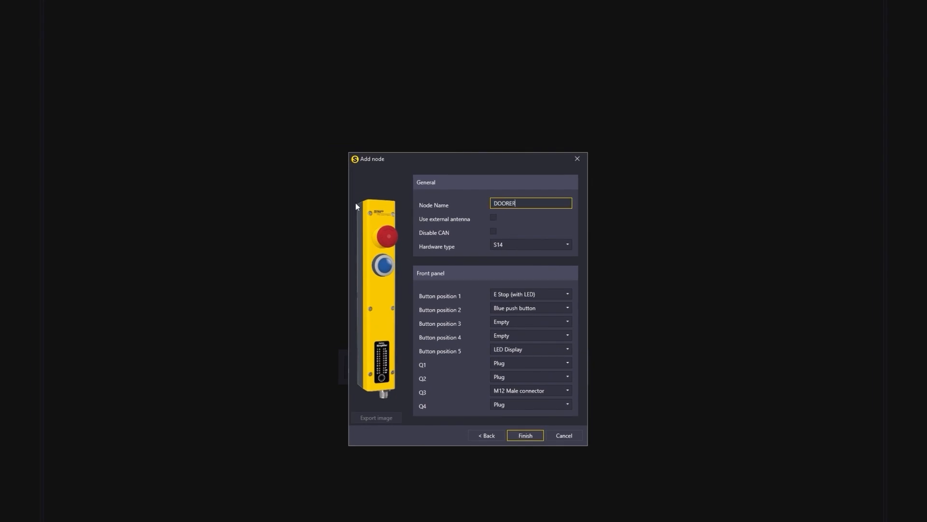
{"action": "key", "text": "BackSpace"}
{"action": "key", "text": "BackSpace"}
{"action": "type", "text": "2"}
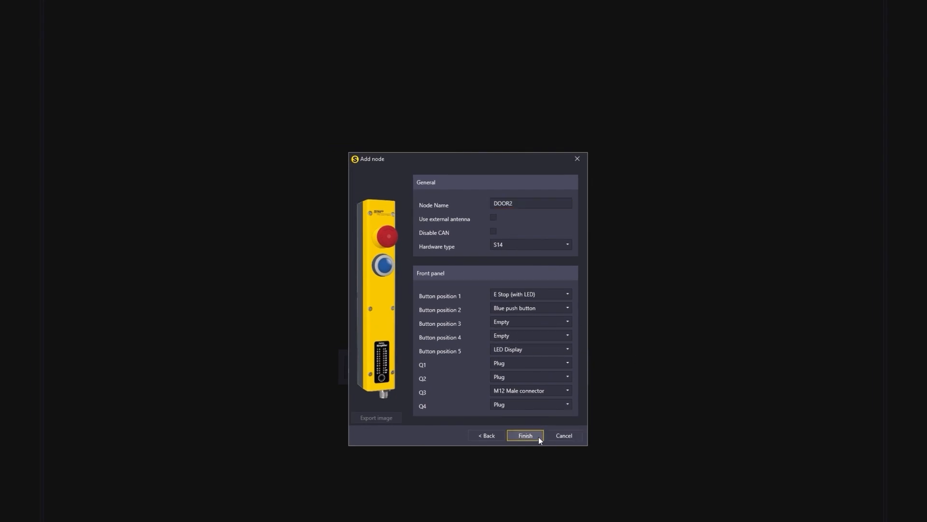
{"action": "left_click", "coordinate": [538, 437]}
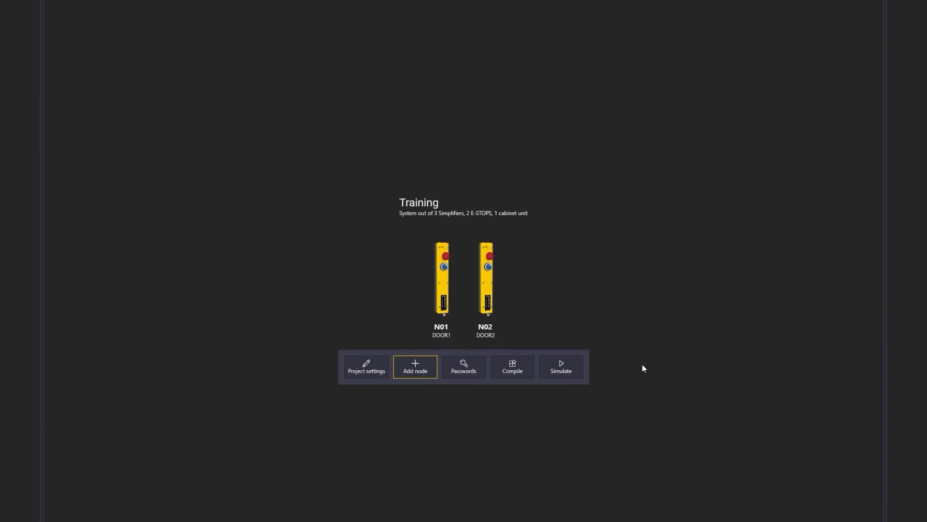
Step: Add a blank node named cabinet with hardware type S16 to the project
{"action": "left_click", "coordinate": [410, 370]}
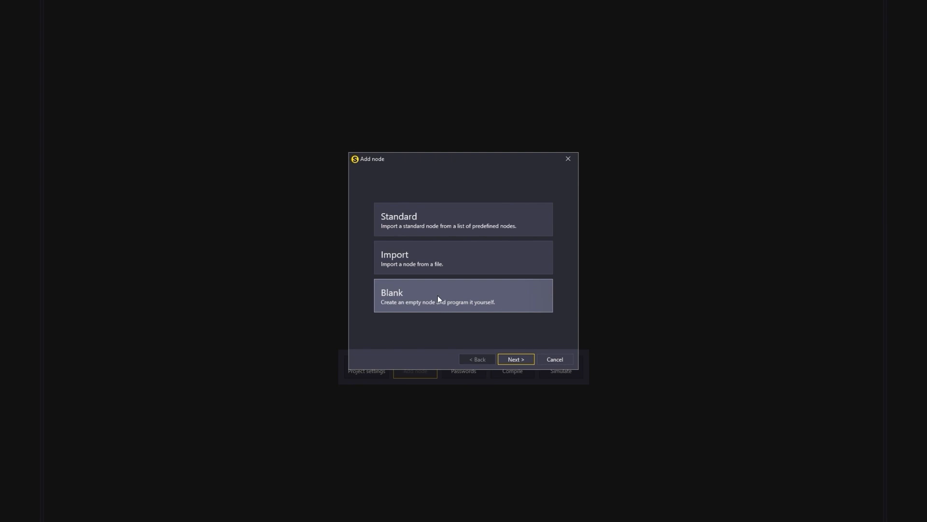
{"action": "left_click", "coordinate": [456, 302]}
{"action": "type", "text": "cabinet"}
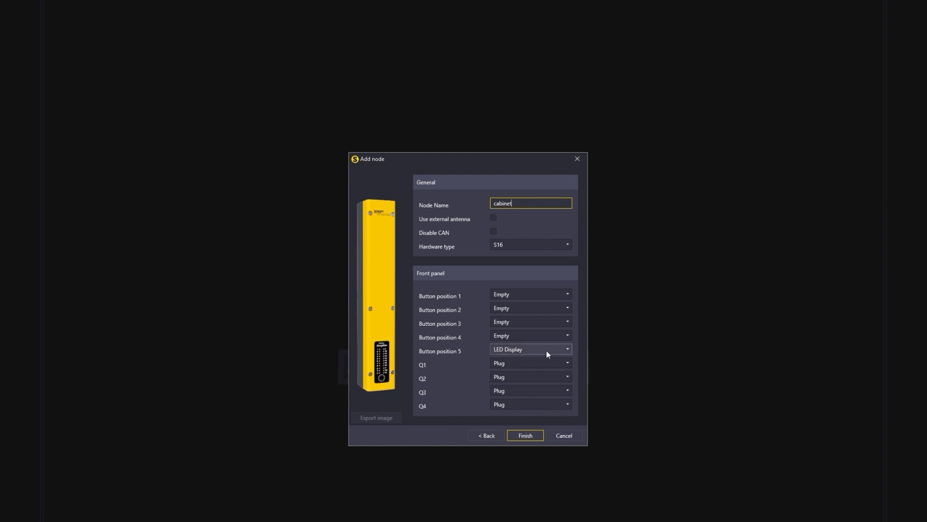
{"action": "left_click", "coordinate": [520, 247]}
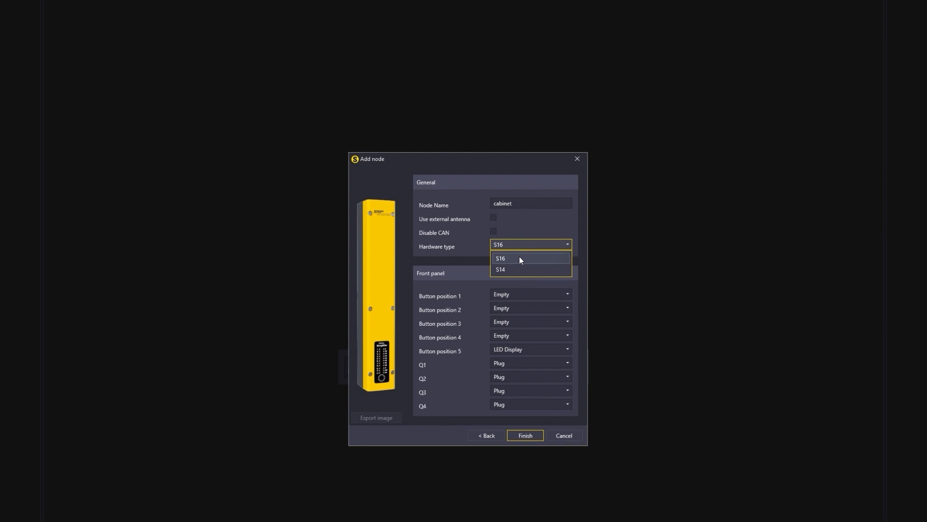
{"action": "left_click", "coordinate": [519, 259]}
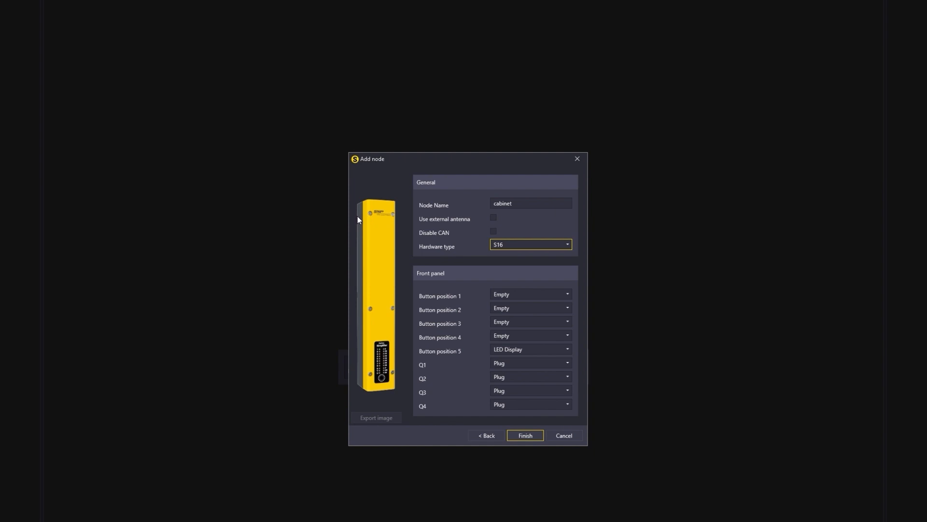
{"action": "left_click", "coordinate": [526, 435]}
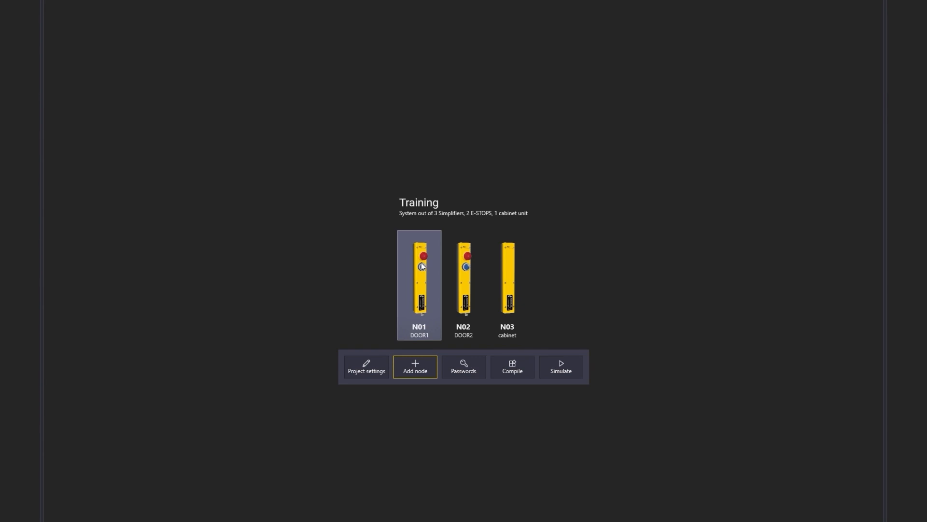
Step: Open the DOOR1 node's program and rename the emergency stop memory to E-STOP DOOR1
{"action": "left_click", "coordinate": [418, 263]}
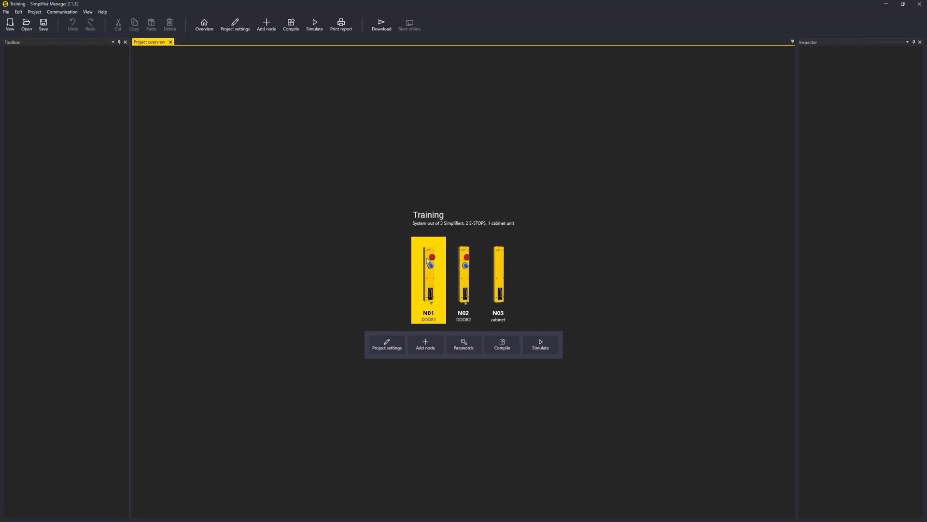
{"action": "double_click", "coordinate": [426, 258]}
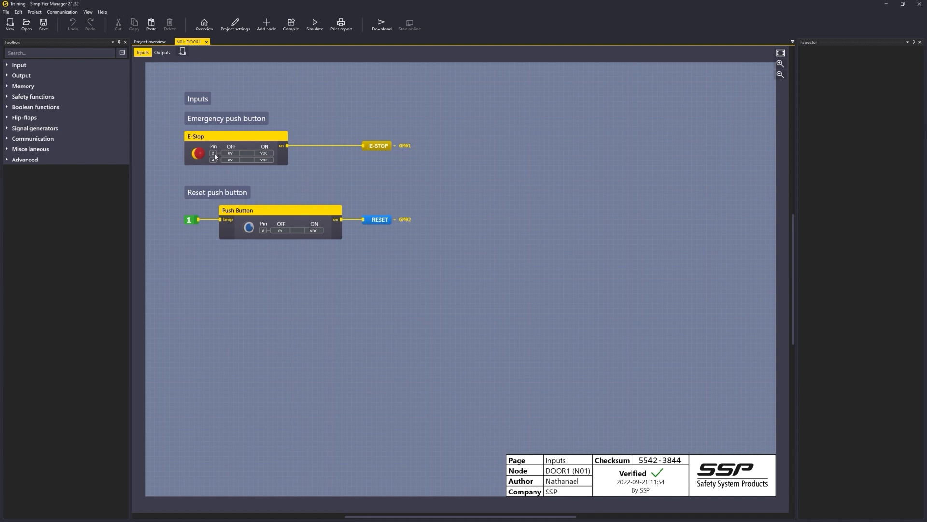
{"action": "scroll", "coordinate": [378, 150], "scroll_direction": "up", "scroll_amount": 2}
{"action": "left_click", "coordinate": [378, 147]}
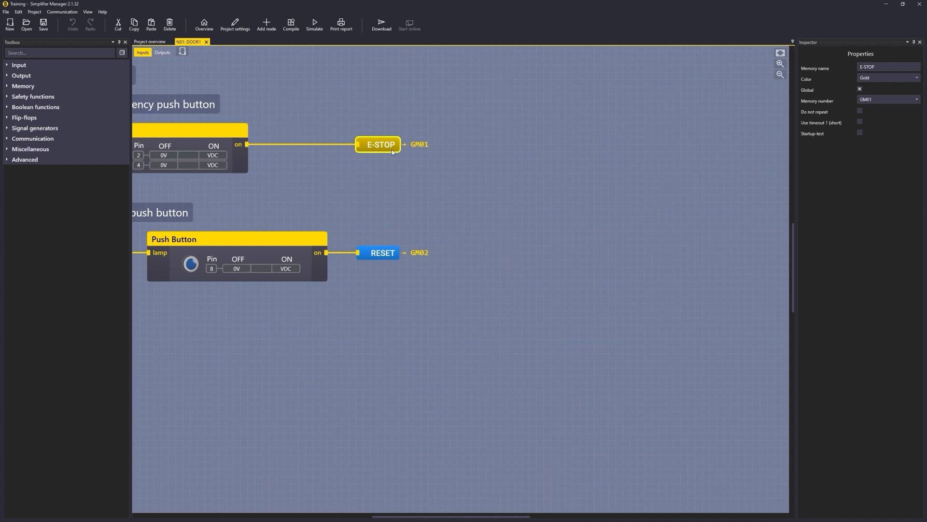
{"action": "left_click", "coordinate": [888, 89]}
{"action": "type", "text": "DOOR1"}
{"action": "left_click", "coordinate": [512, 208]}
{"action": "left_click", "coordinate": [214, 192]}
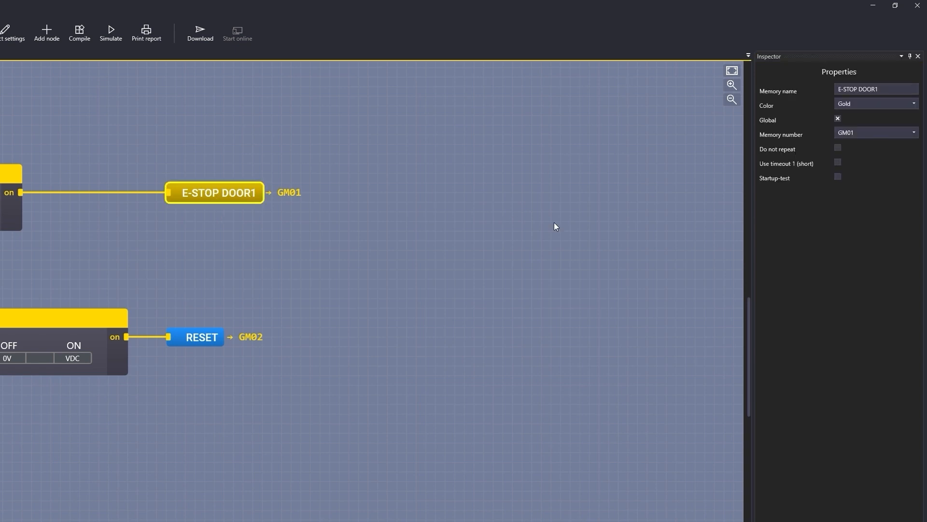
Step: Switch the E-STOP DOOR1 memory's Global option off and on again, and reassign memory number GM01
{"action": "scroll", "coordinate": [555, 222], "scroll_direction": "down", "scroll_amount": 1}
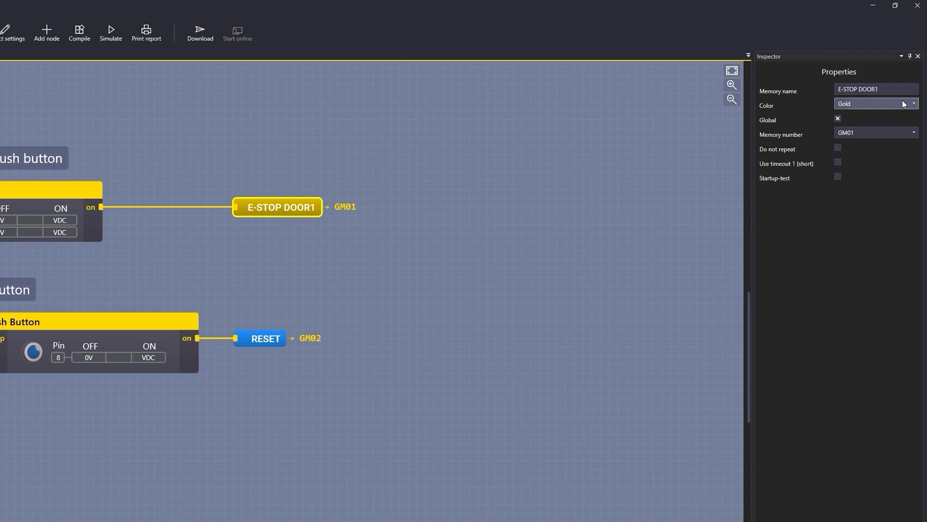
{"action": "left_click", "coordinate": [842, 117]}
{"action": "left_click", "coordinate": [840, 117]}
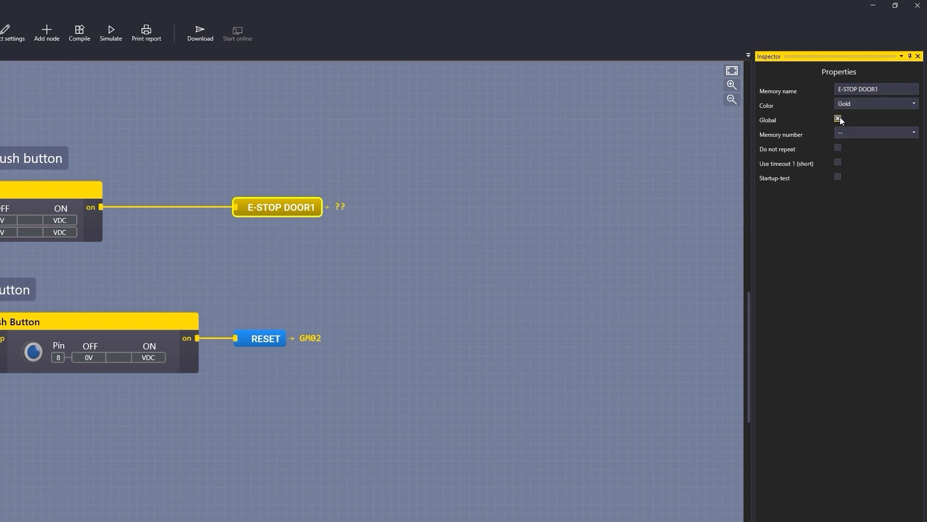
{"action": "left_click", "coordinate": [841, 131]}
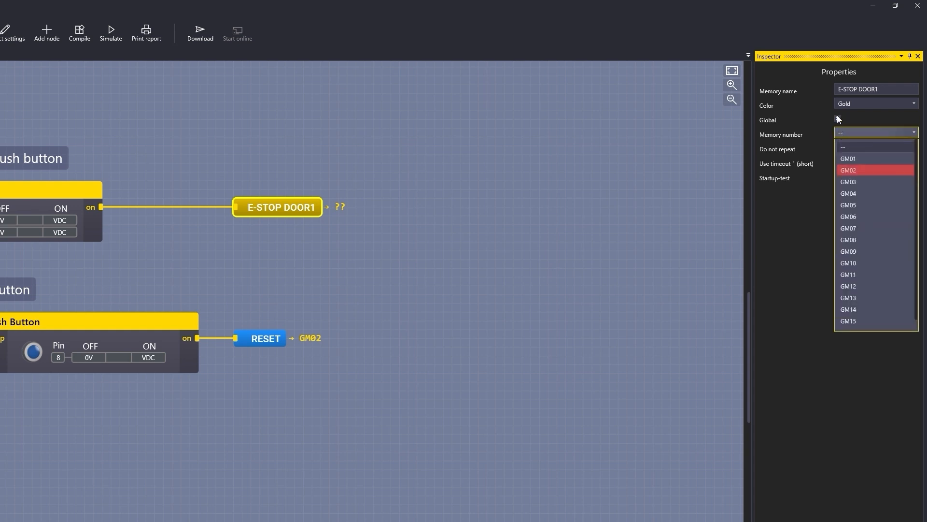
{"action": "left_click", "coordinate": [856, 158]}
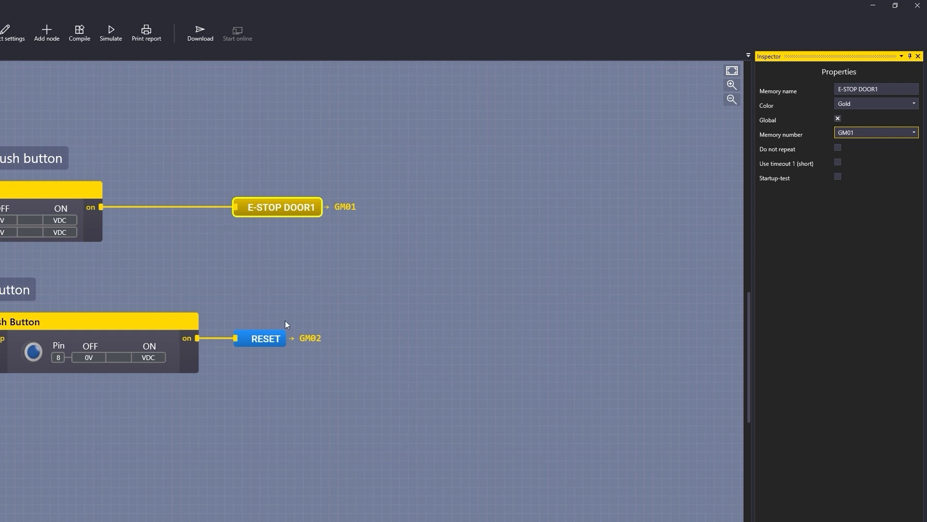
Step: Rename the reset push button's memory in the DOOR1 node to RESET DOOR1
{"action": "middle_click_drag", "start_coordinate": [270, 338], "coordinate": [269, 341]}
{"action": "left_click", "coordinate": [258, 342]}
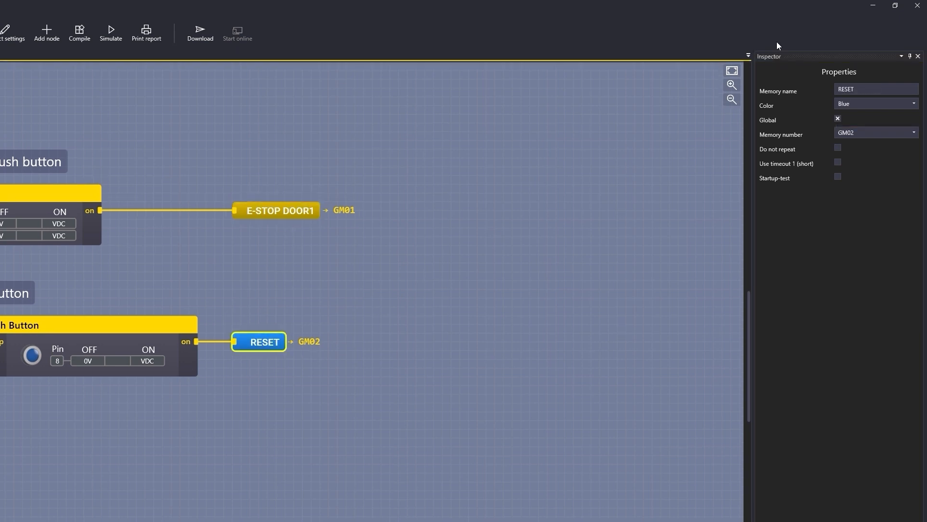
{"action": "left_click", "coordinate": [862, 89]}
{"action": "type", "text": "DOOR"}
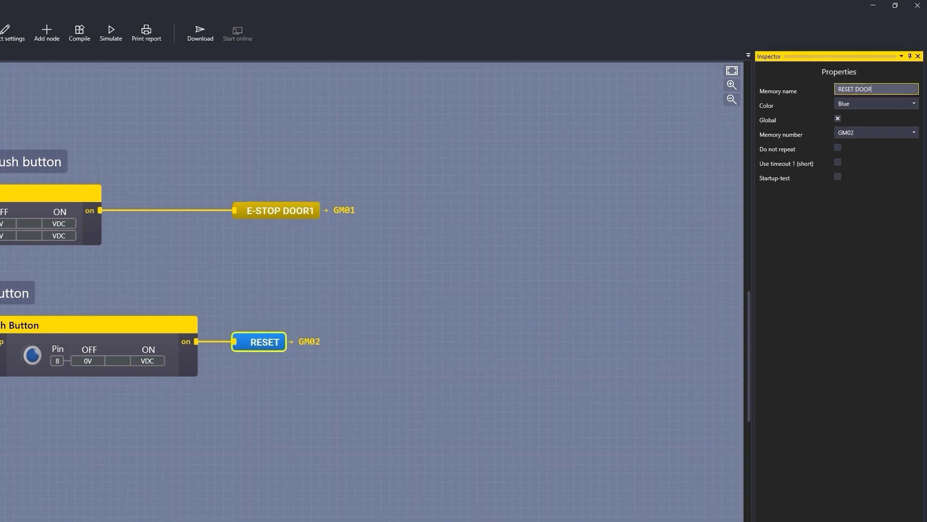
{"action": "type", "text": "1"}
{"action": "left_click", "coordinate": [589, 283]}
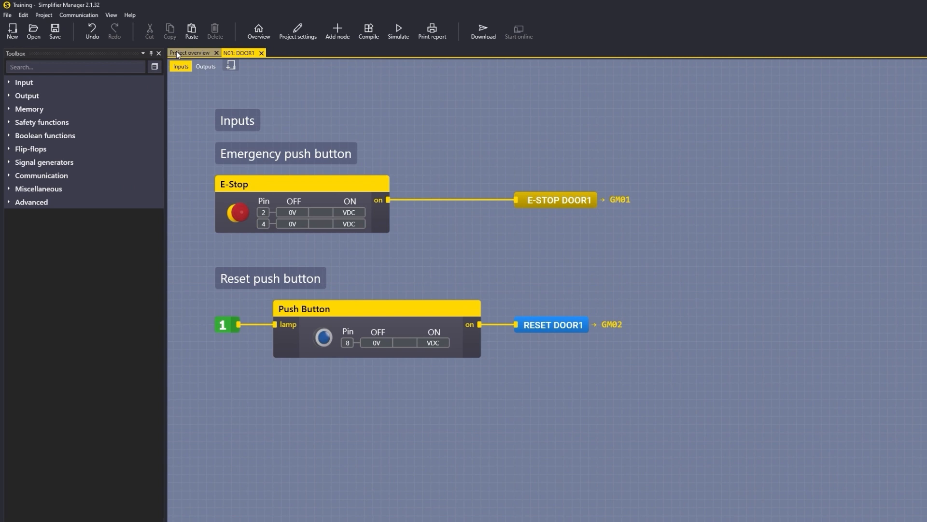
Step: Open the DOOR2 node from the project overview and rename its emergency stop memory to E-STOP DOOR2
{"action": "left_click", "coordinate": [190, 52]}
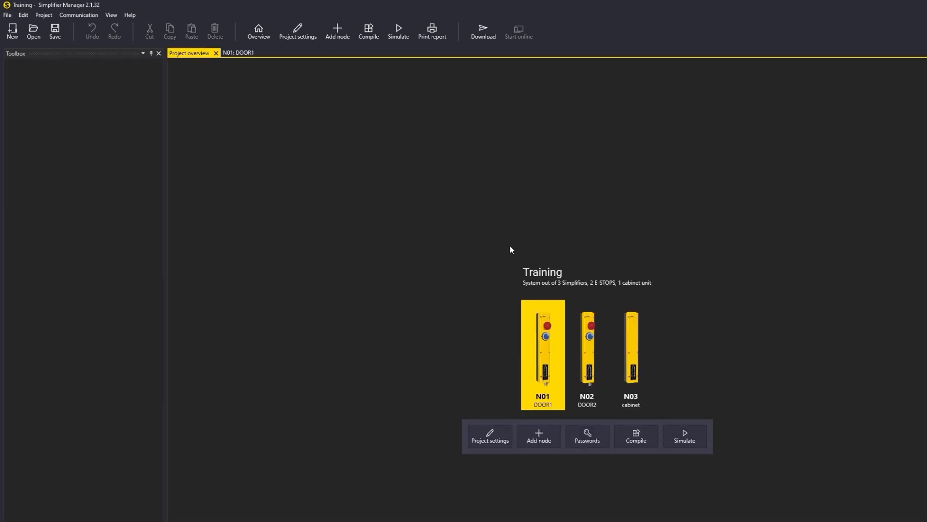
{"action": "double_click", "coordinate": [587, 345]}
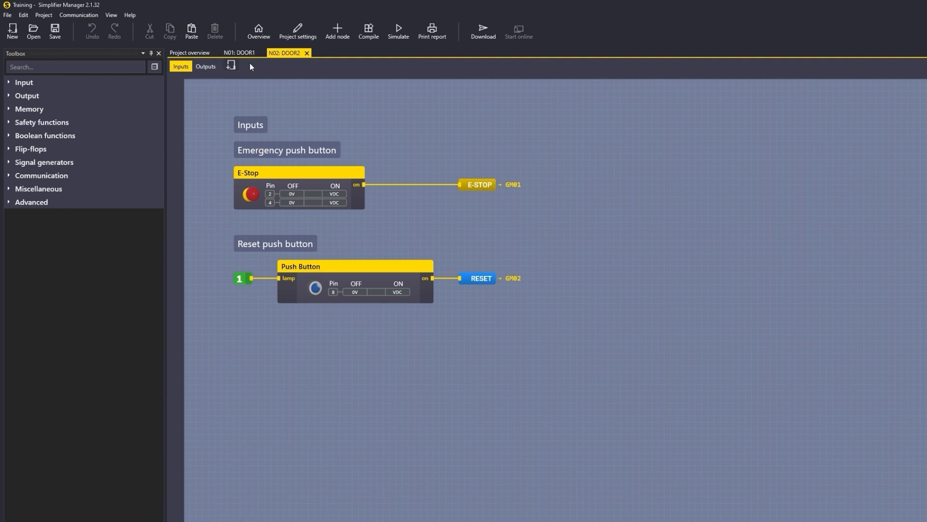
{"action": "left_click", "coordinate": [232, 65]}
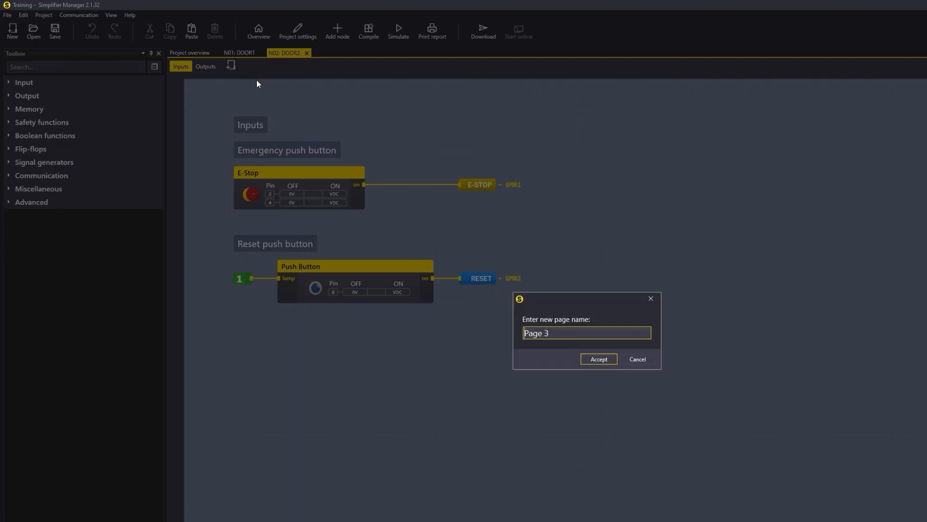
{"action": "left_click", "coordinate": [653, 298]}
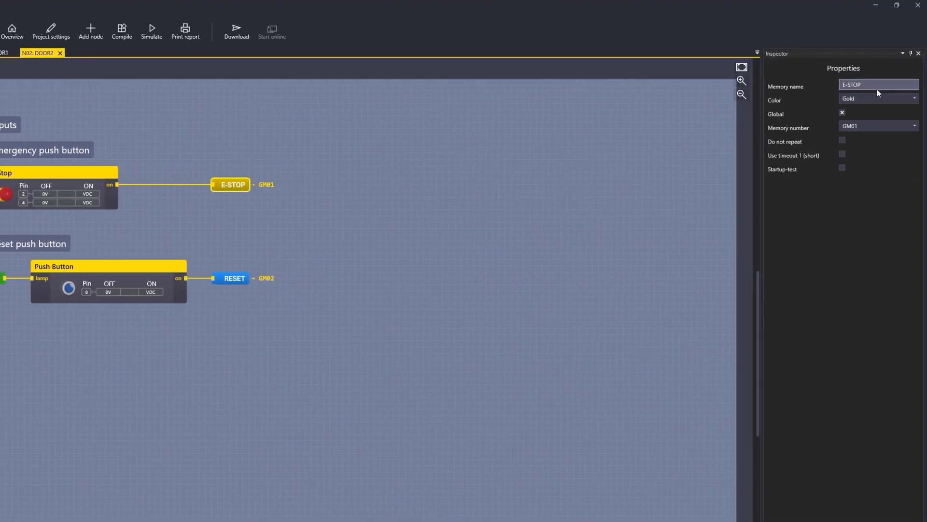
{"action": "left_click", "coordinate": [877, 86]}
{"action": "type", "text": "DOOR2"}
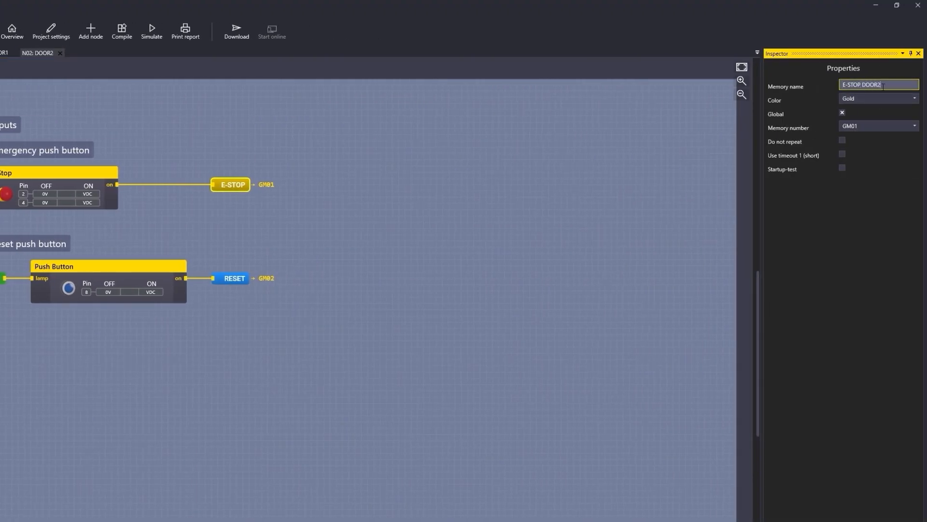
{"action": "left_click", "coordinate": [480, 250]}
Step: Rename the reset push button's memory in the DOOR2 node to RESET DOOR2
{"action": "left_click", "coordinate": [229, 279]}
{"action": "left_click", "coordinate": [883, 84]}
{"action": "type", "text": "DOOR2"}
{"action": "key", "text": "Return"}
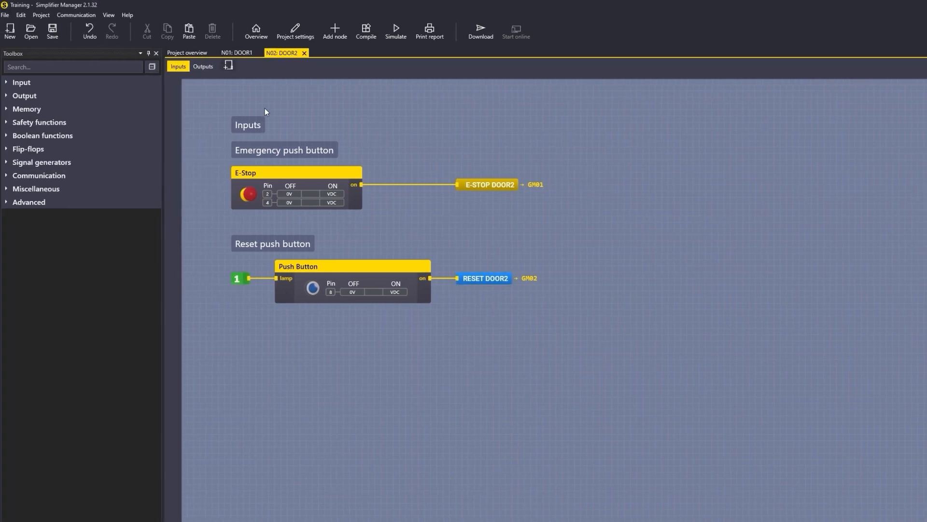
Step: Review the DOOR2 node's Outputs page and compare it with the DOOR1 node's program
{"action": "left_click", "coordinate": [200, 67]}
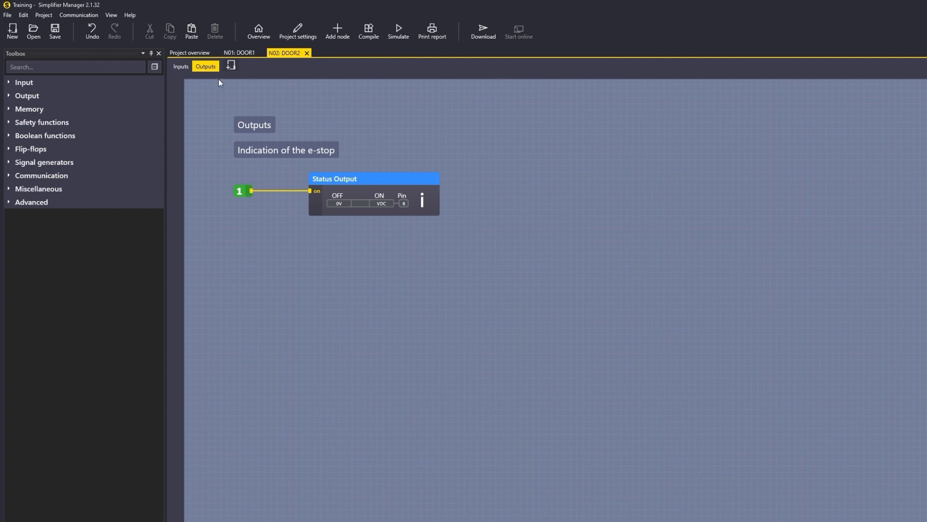
{"action": "left_click", "coordinate": [232, 53]}
{"action": "left_click", "coordinate": [288, 52]}
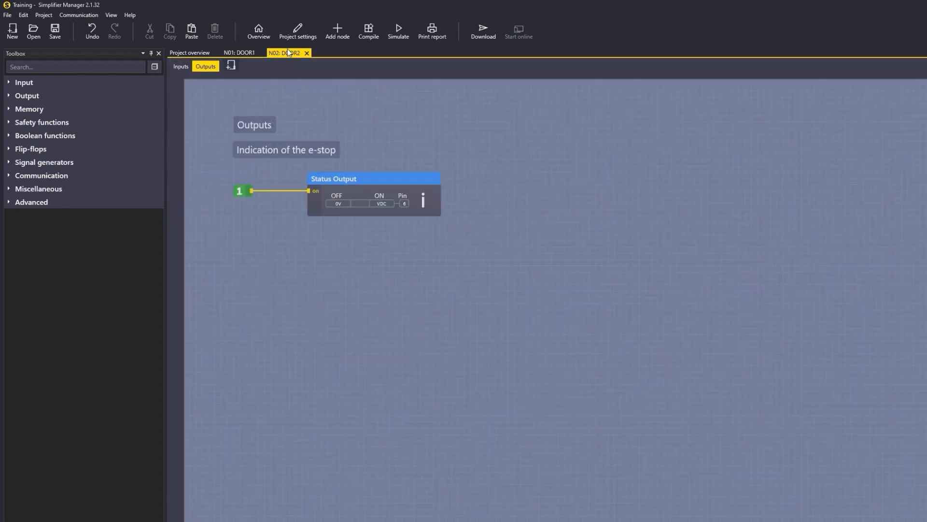
{"action": "left_click", "coordinate": [182, 66]}
Step: Open the cabinet node and add a large text block reading "E-STOP function", widened to fit one line
{"action": "left_click", "coordinate": [183, 53]}
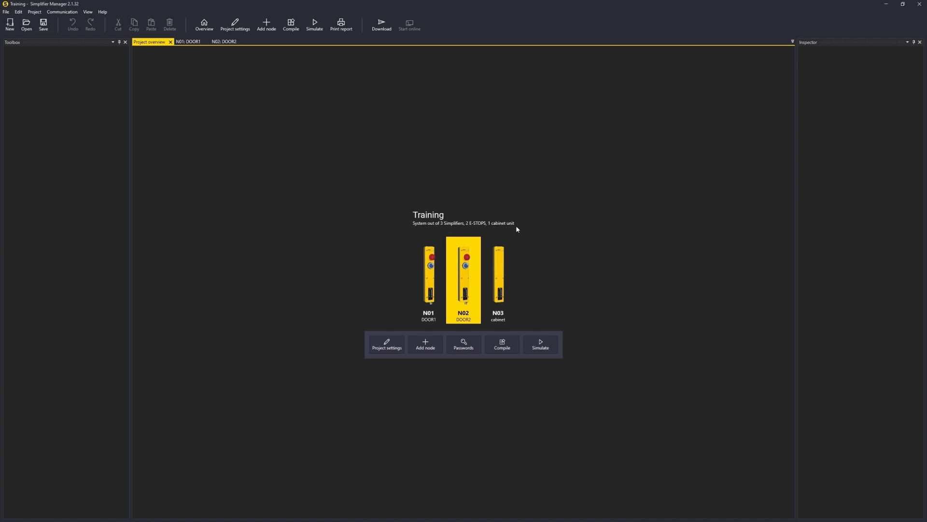
{"action": "double_click", "coordinate": [505, 273]}
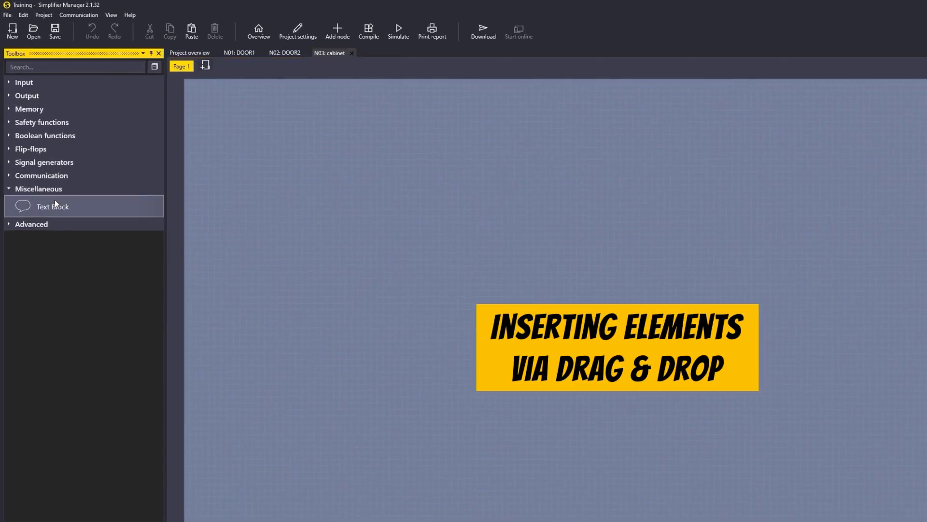
{"action": "left_click_drag", "start_coordinate": [55, 202], "coordinate": [253, 111]}
{"action": "left_click", "coordinate": [872, 77]}
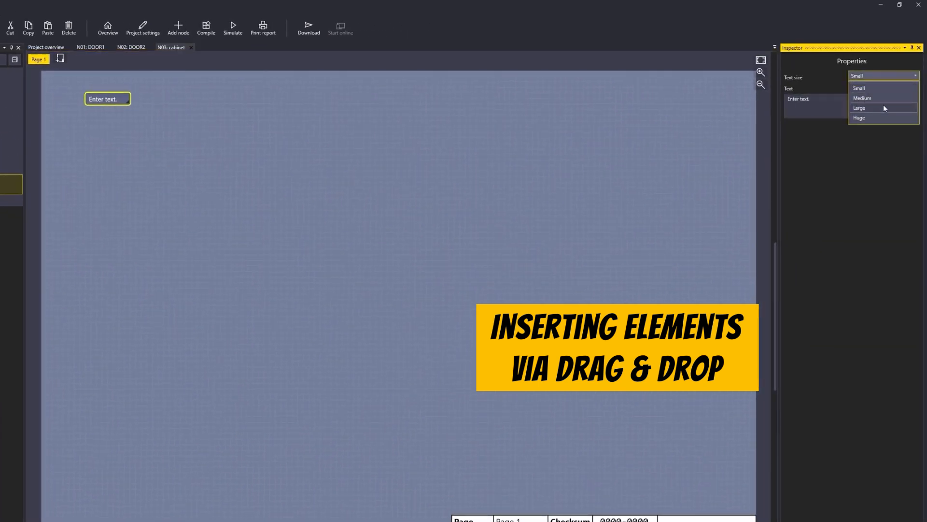
{"action": "left_click", "coordinate": [883, 104]}
{"action": "key", "text": "Tab"}
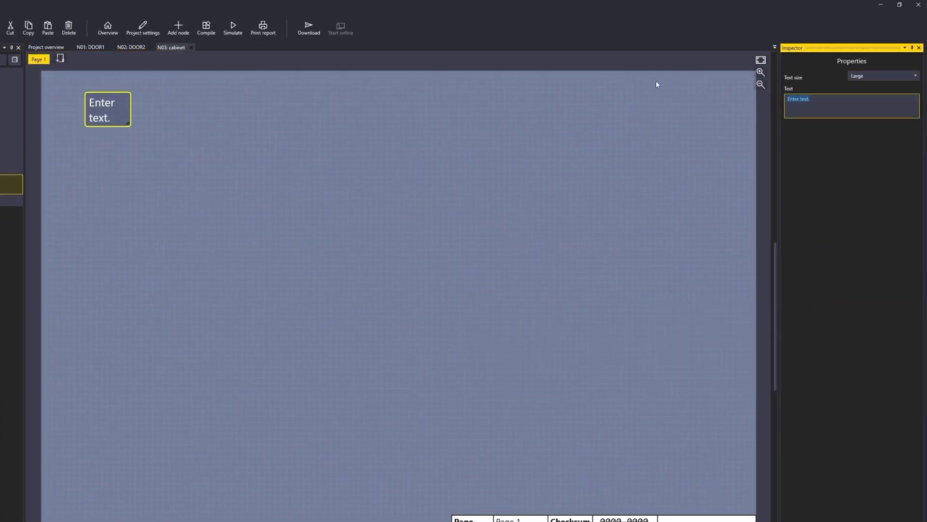
{"action": "type", "text": "E-STOP function"}
{"action": "left_click", "coordinate": [481, 62]}
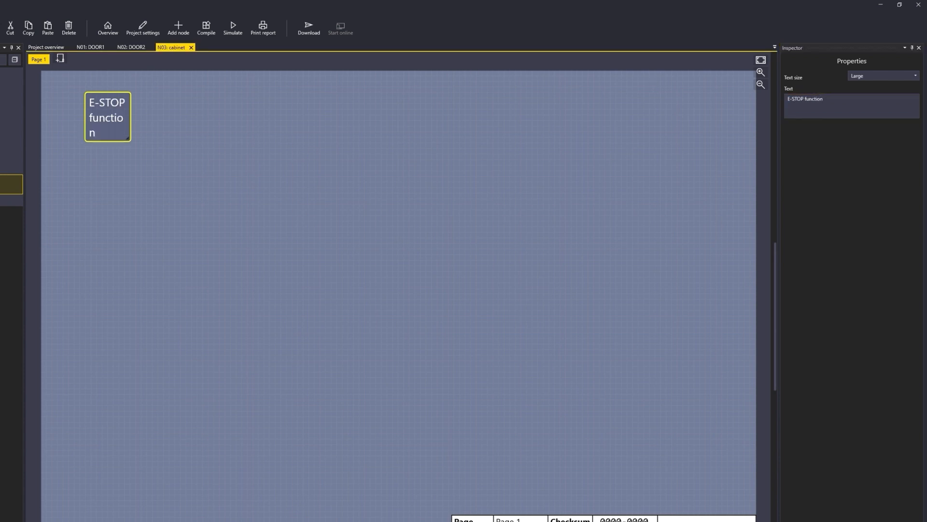
{"action": "left_click_drag", "start_coordinate": [128, 140], "coordinate": [172, 118]}
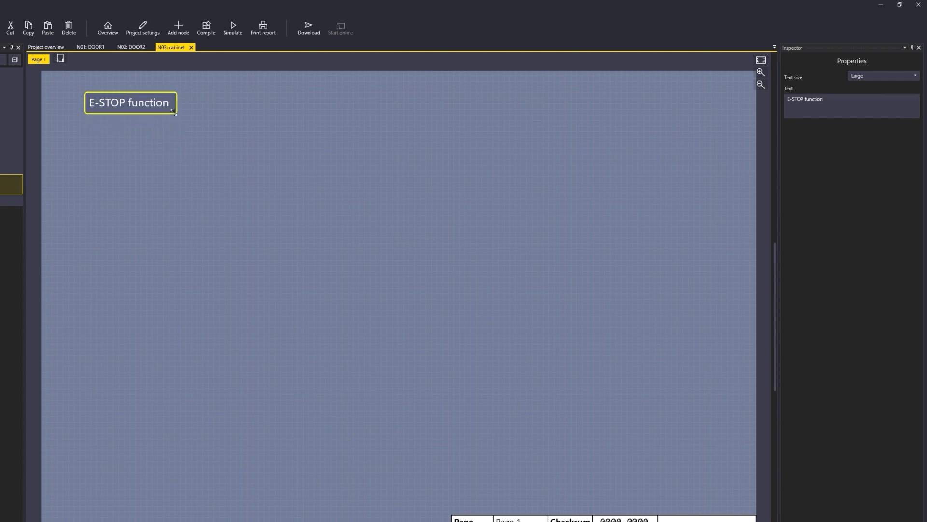
{"action": "left_click", "coordinate": [170, 188]}
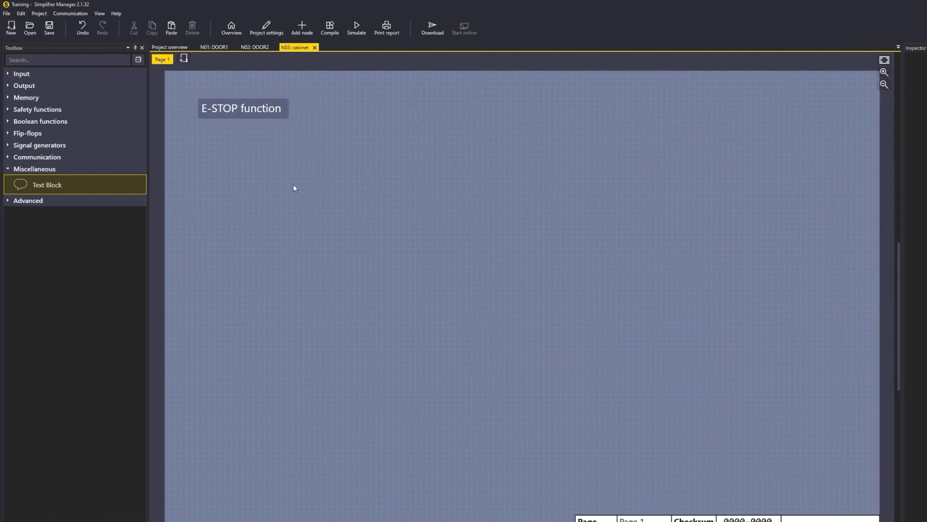
Step: Place memory references to E-STOP DOOR1 and E-STOP DOOR2 below the cabinet page's heading
{"action": "left_click", "coordinate": [29, 98]}
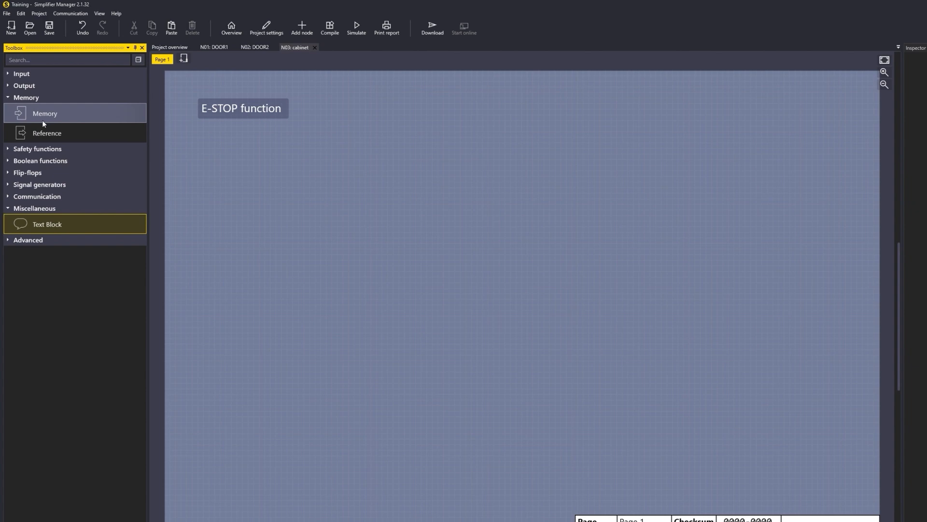
{"action": "left_click_drag", "start_coordinate": [40, 131], "coordinate": [259, 161]}
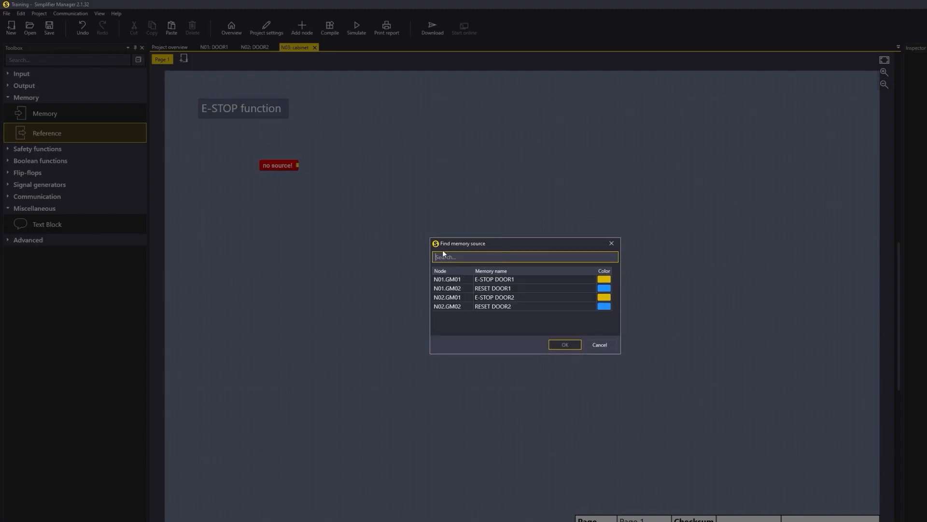
{"action": "double_click", "coordinate": [520, 280]}
{"action": "left_click_drag", "start_coordinate": [72, 131], "coordinate": [267, 190]}
{"action": "double_click", "coordinate": [515, 300]}
Step: Add memory references to RESET DOOR1 and RESET DOOR2 below the two E-STOP references
{"action": "double_click", "coordinate": [498, 287]}
{"action": "left_click_drag", "start_coordinate": [132, 128], "coordinate": [296, 204]}
{"action": "double_click", "coordinate": [481, 307]}
{"action": "left_click", "coordinate": [421, 214]}
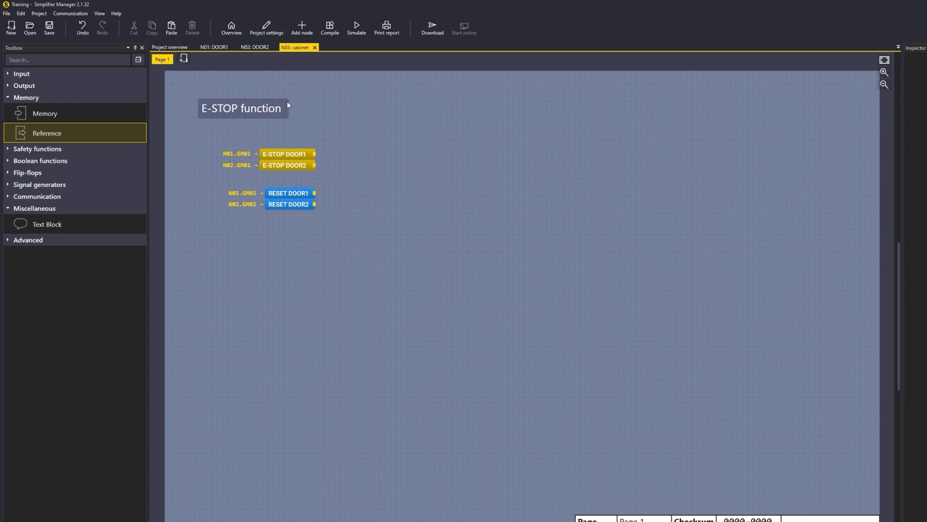
Step: Place an AND block beside the E-STOP references and connect E-STOP DOOR1 and E-STOP DOOR2 to its inputs
{"action": "left_click", "coordinate": [33, 162]}
{"action": "left_click_drag", "start_coordinate": [55, 190], "coordinate": [378, 161]}
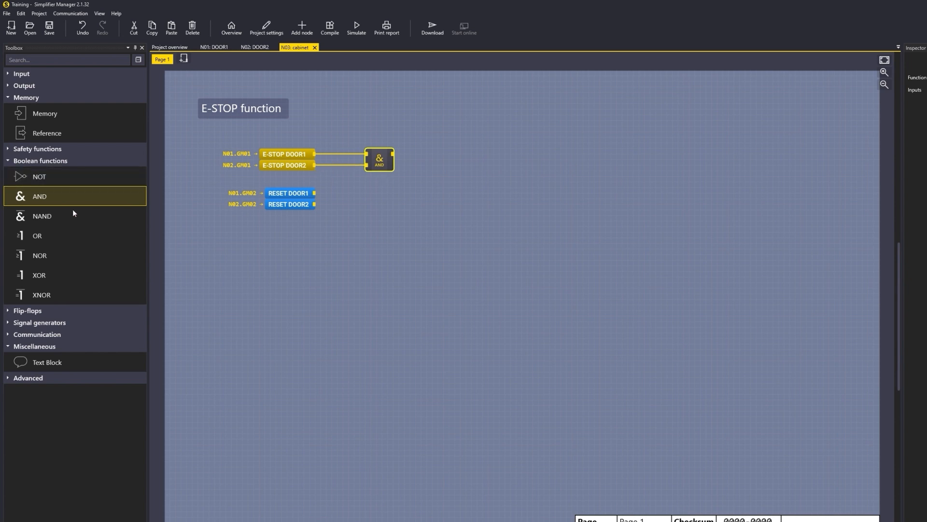
Step: Place an OR block below the AND block and connect RESET DOOR1 and RESET DOOR2 to its inputs
{"action": "left_click", "coordinate": [60, 235]}
{"action": "left_click_drag", "start_coordinate": [347, 199], "coordinate": [371, 196]}
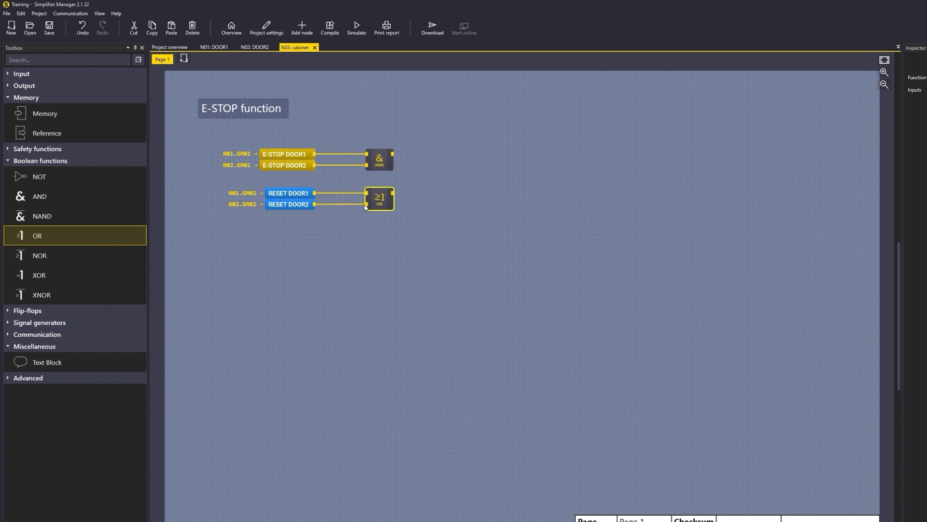
{"action": "left_click", "coordinate": [461, 231]}
Step: Add a Reset safety function, connecting the AND output to its input and the OR output to its reset
{"action": "left_click", "coordinate": [61, 150]}
{"action": "left_click", "coordinate": [72, 165]}
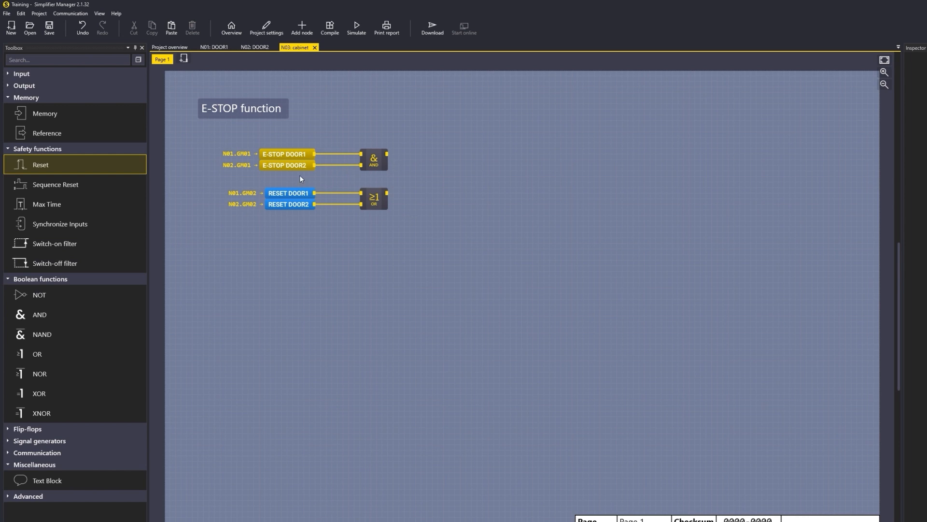
{"action": "left_click_drag", "start_coordinate": [52, 167], "coordinate": [483, 164]}
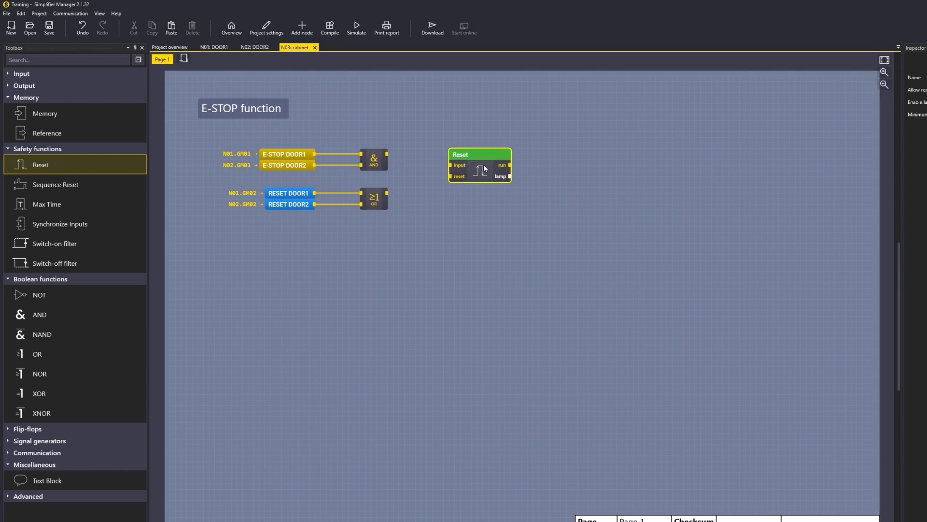
{"action": "left_click_drag", "start_coordinate": [387, 154], "coordinate": [440, 154]}
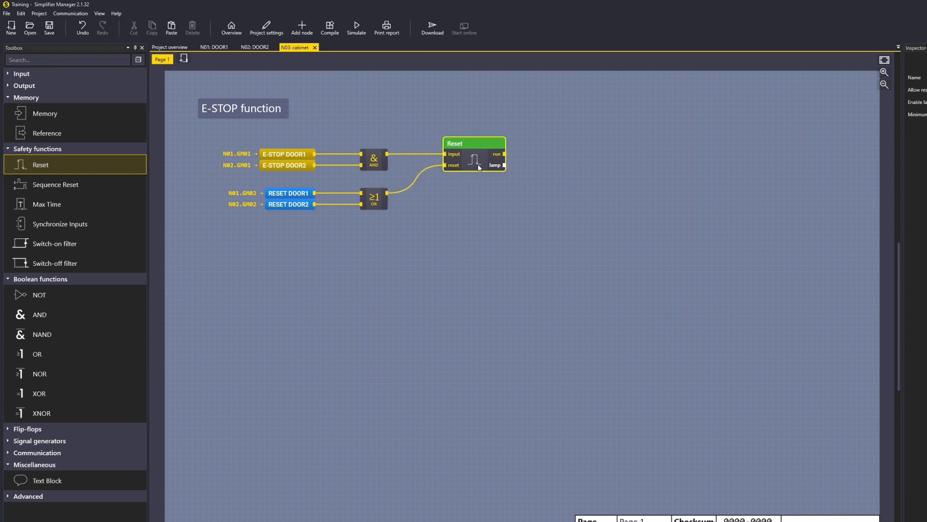
{"action": "scroll", "coordinate": [483, 163], "scroll_direction": "up", "scroll_amount": 2}
{"action": "left_click", "coordinate": [484, 154]}
{"action": "middle_click_drag", "start_coordinate": [438, 221], "coordinate": [572, 243]}
{"action": "scroll", "coordinate": [723, 235], "scroll_direction": "down", "scroll_amount": 2}
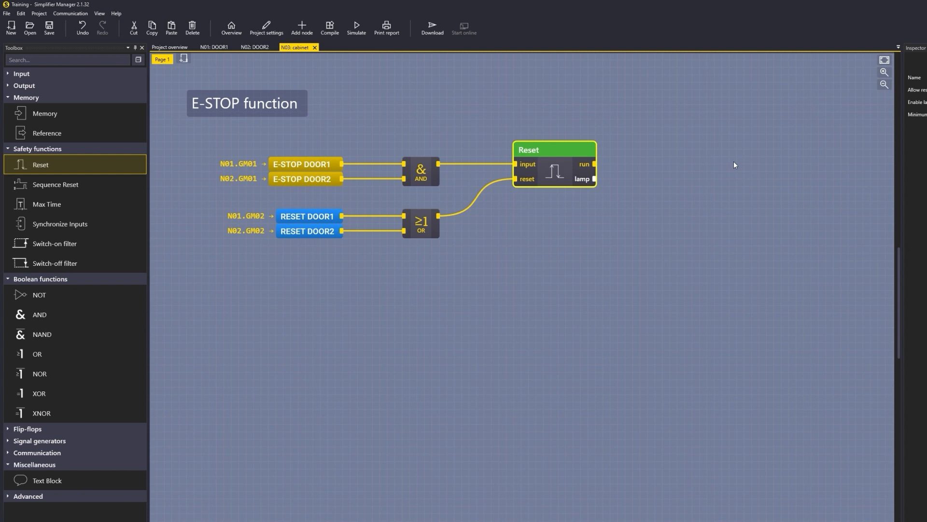
Step: Add a Relay Output driven by the Reset block's run output and assign it to pin 15
{"action": "left_click", "coordinate": [35, 85]}
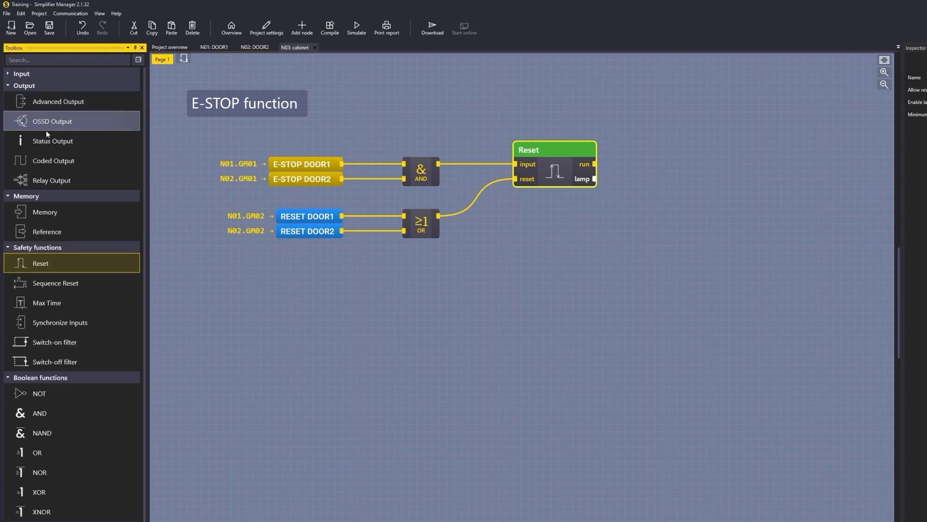
{"action": "left_click_drag", "start_coordinate": [65, 181], "coordinate": [671, 158]}
{"action": "left_click_drag", "start_coordinate": [595, 165], "coordinate": [716, 154]}
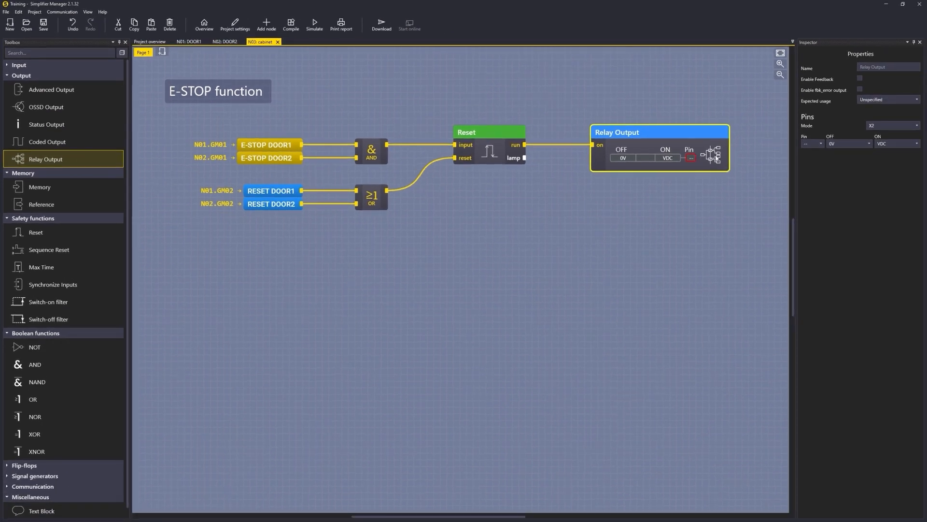
{"action": "left_click", "coordinate": [920, 164]}
{"action": "left_click", "coordinate": [810, 154]}
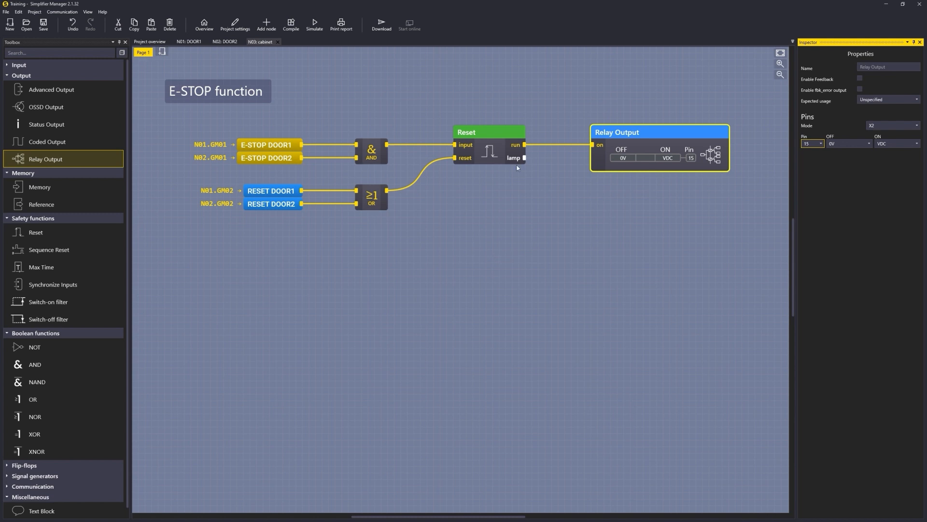
Step: Move the Relay Output farther from the Reset block and attach a Memory block to the Reset block's lamp output
{"action": "left_click_drag", "start_coordinate": [524, 158], "coordinate": [542, 174]}
{"action": "left_click_drag", "start_coordinate": [609, 162], "coordinate": [650, 159]}
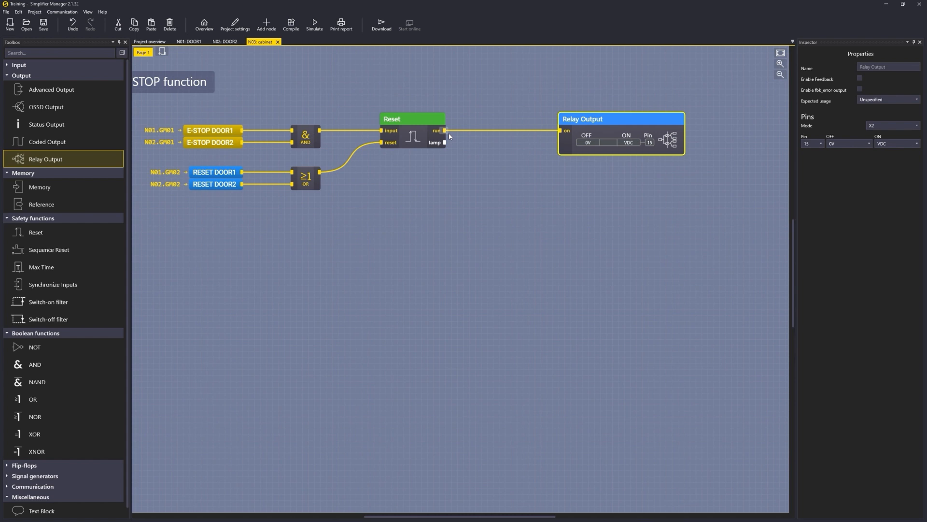
{"action": "left_click", "coordinate": [85, 183]}
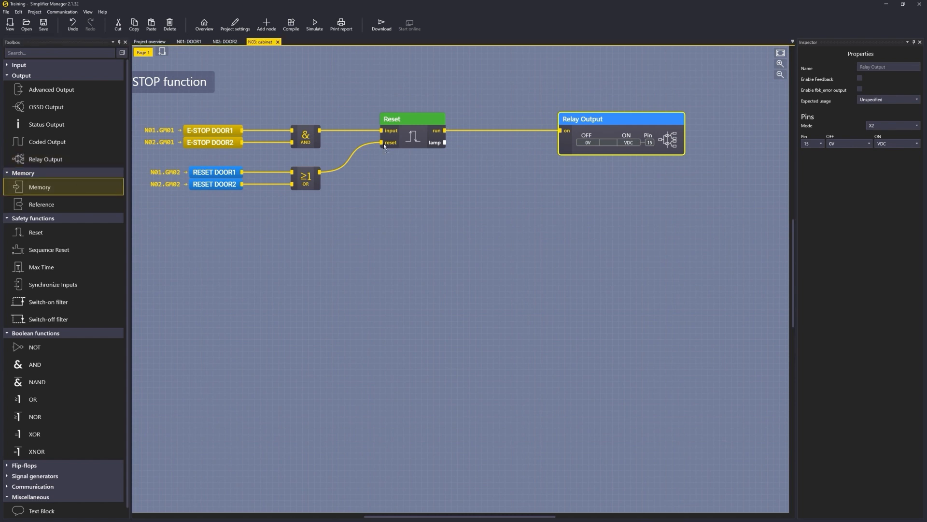
{"action": "left_click", "coordinate": [470, 140]}
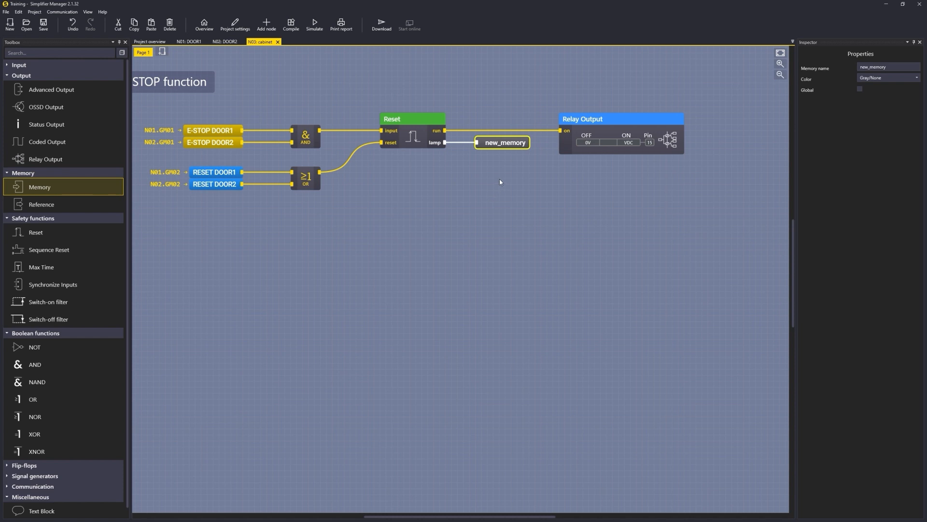
Step: Name the lamp output's memory "RESET lamp" and make it global
{"action": "left_click_drag", "start_coordinate": [893, 68], "coordinate": [732, 73]}
{"action": "type", "text": "RESET lamp"}
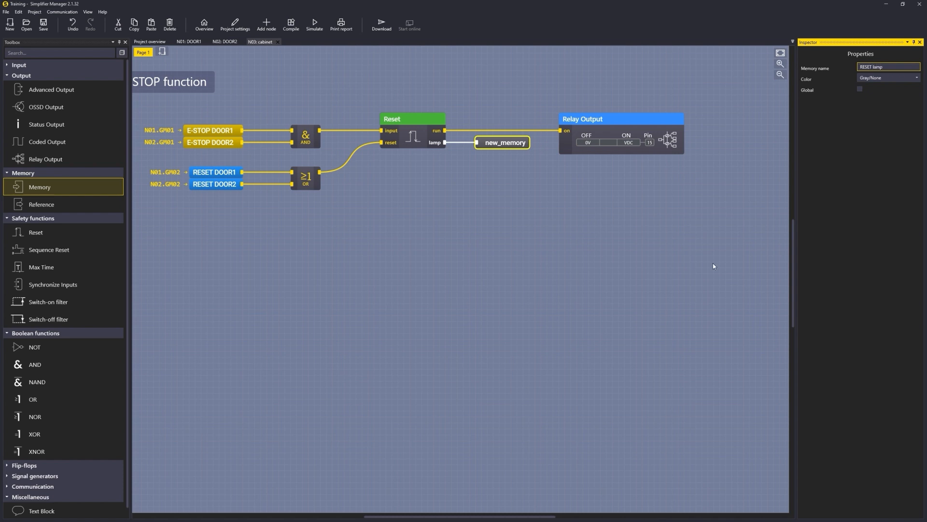
{"action": "left_click", "coordinate": [859, 89]}
{"action": "left_click", "coordinate": [869, 99]}
{"action": "left_click", "coordinate": [868, 119]}
{"action": "left_click", "coordinate": [444, 175]}
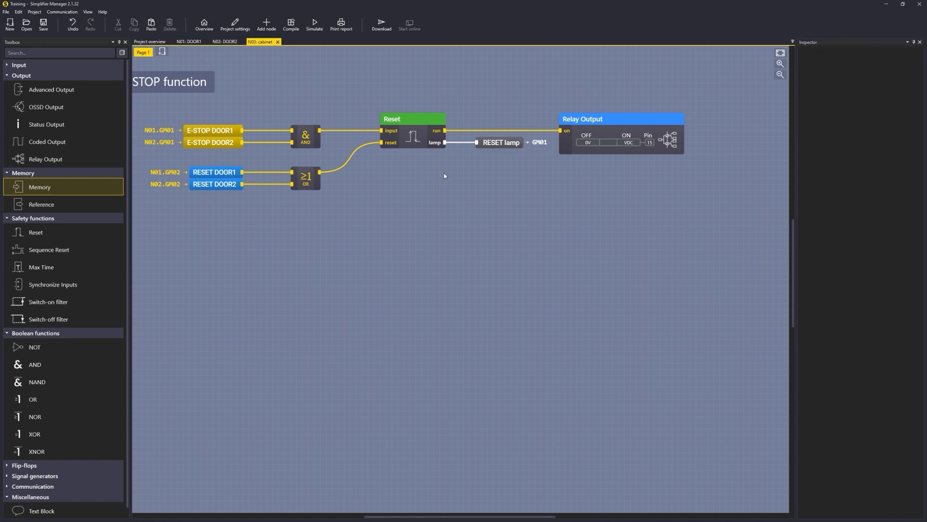
{"action": "left_click", "coordinate": [499, 145]}
{"action": "left_click", "coordinate": [462, 201]}
Step: Start the simulation, switch DOOR2's E-Stop off, and check how the cabinet page's E-STOP function responds
{"action": "scroll", "coordinate": [462, 202], "scroll_direction": "down", "scroll_amount": 1}
{"action": "middle_click_drag", "start_coordinate": [455, 206], "coordinate": [462, 201]}
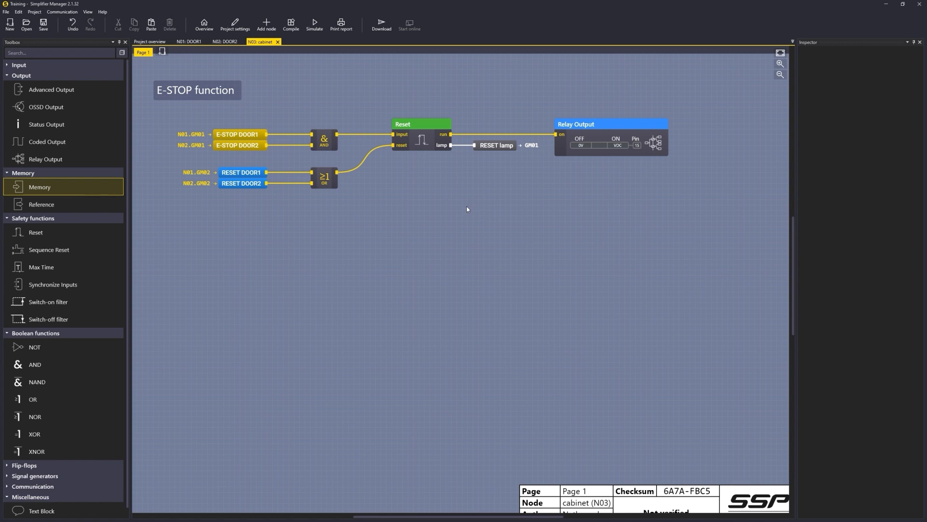
{"action": "scroll", "coordinate": [447, 196], "scroll_direction": "up", "scroll_amount": 1}
{"action": "middle_click_drag", "start_coordinate": [441, 205], "coordinate": [497, 224]}
{"action": "scroll", "coordinate": [482, 216], "scroll_direction": "up", "scroll_amount": 1}
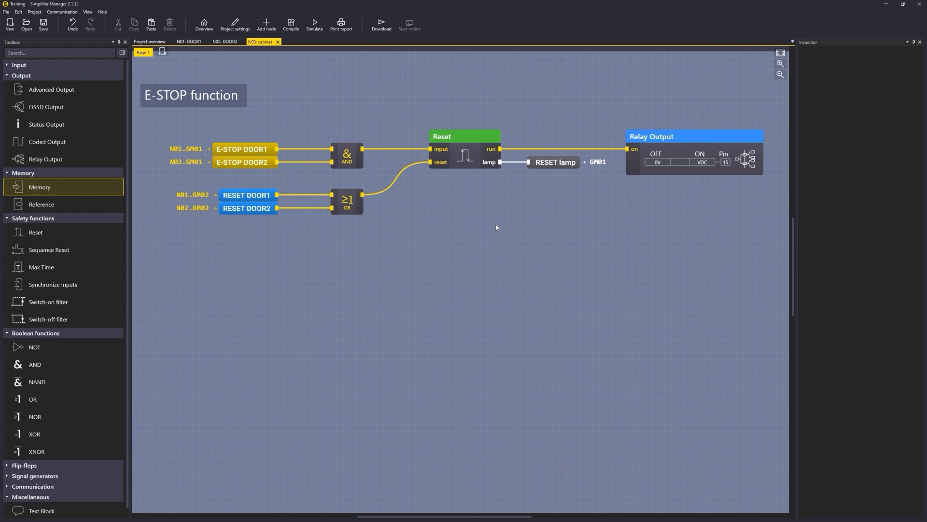
{"action": "left_click", "coordinate": [314, 26]}
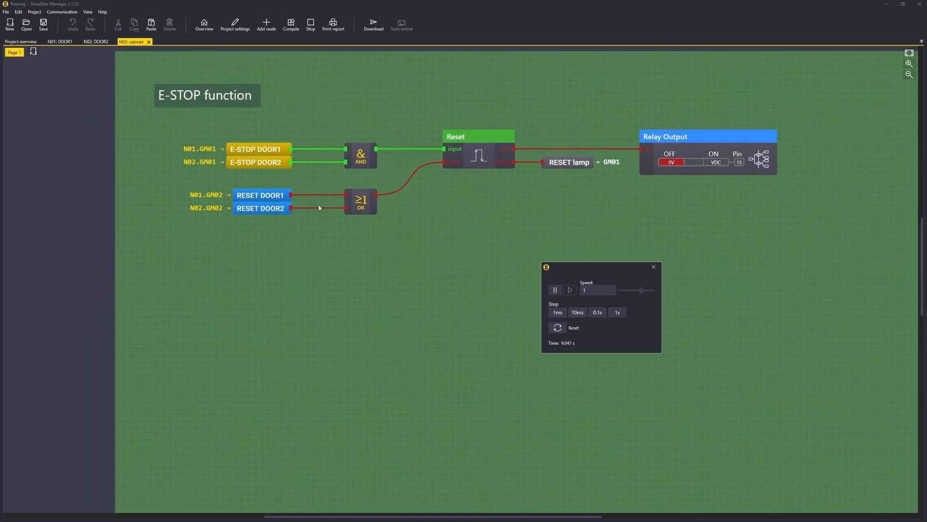
{"action": "left_click", "coordinate": [96, 41]}
{"action": "left_click", "coordinate": [179, 156]}
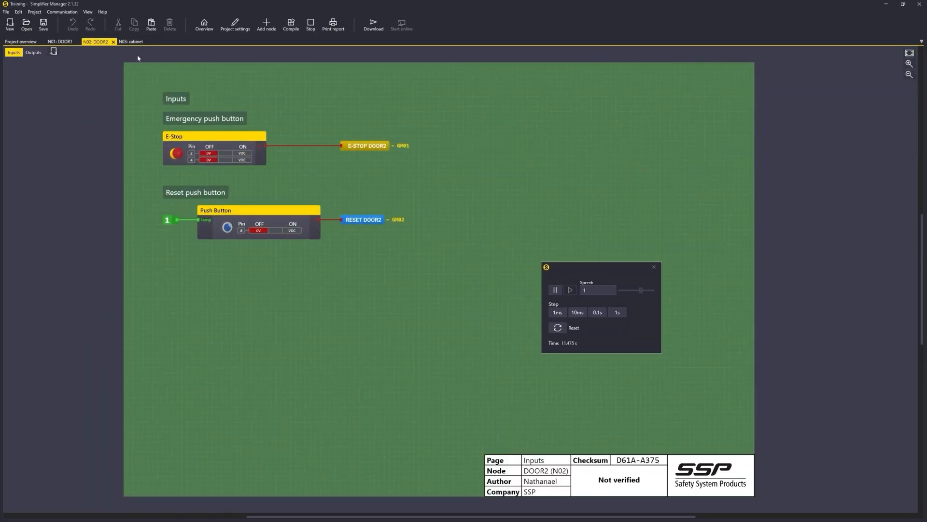
{"action": "left_click", "coordinate": [131, 42]}
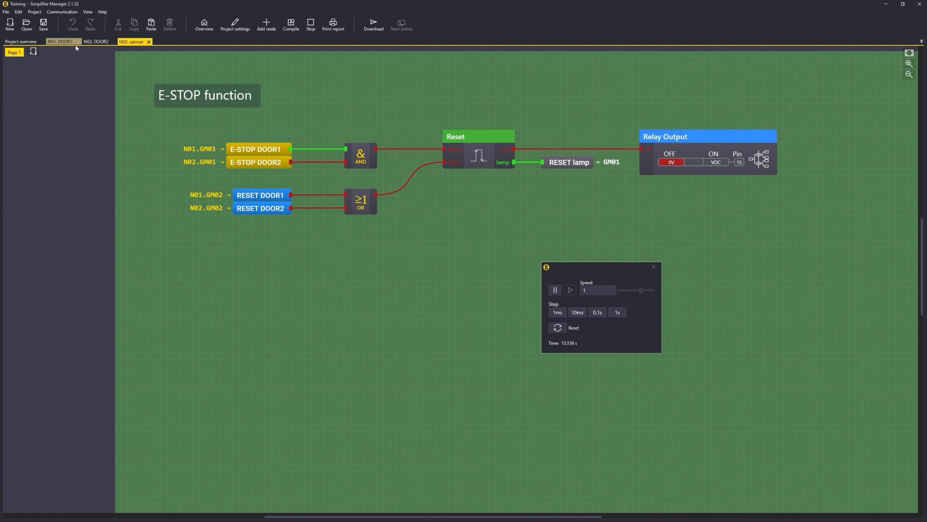
Step: Switch DOOR2's simulated E-Stop back on and check the Reset block's signals on the cabinet page
{"action": "left_click", "coordinate": [95, 41]}
{"action": "left_click", "coordinate": [177, 153]}
{"action": "left_click", "coordinate": [131, 42]}
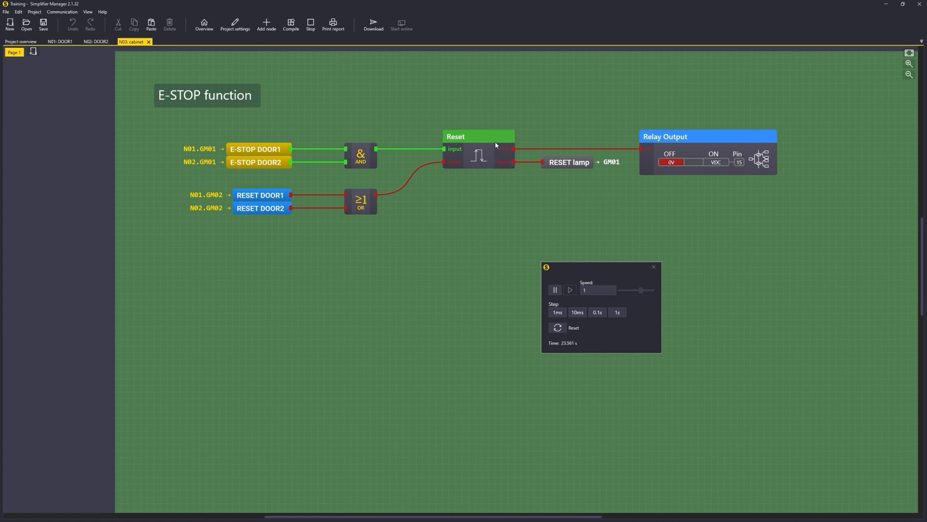
Step: Activate and release DOOR2's simulated reset push button, check the cabinet's relay output, and end the simulation
{"action": "left_click", "coordinate": [95, 41]}
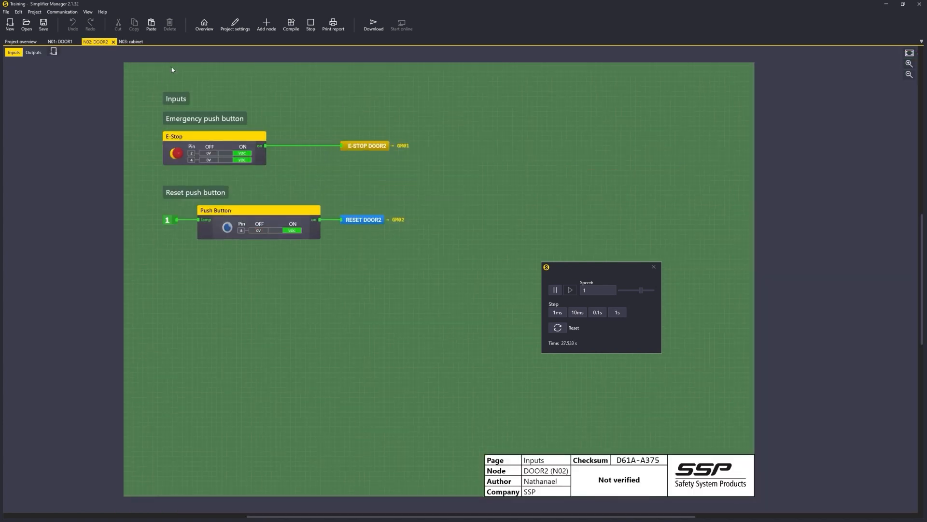
{"action": "left_click", "coordinate": [131, 42]}
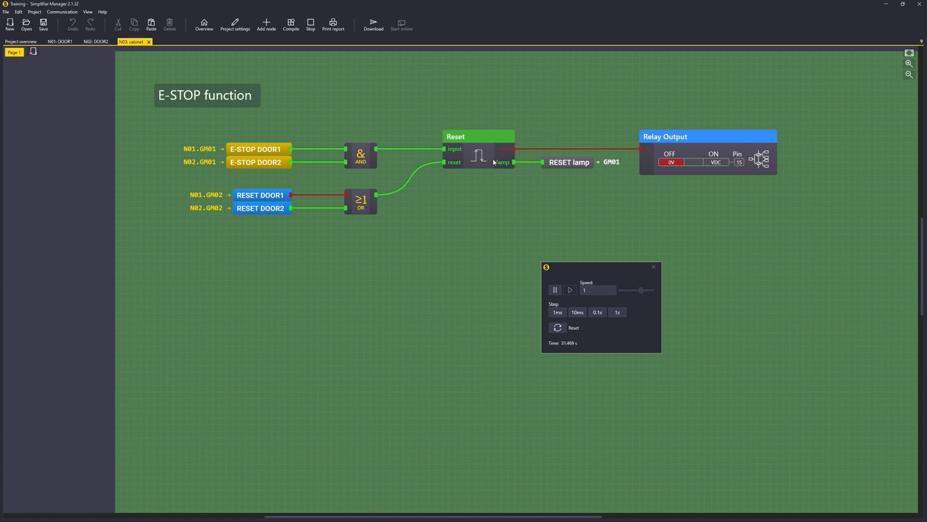
{"action": "left_click", "coordinate": [96, 41]}
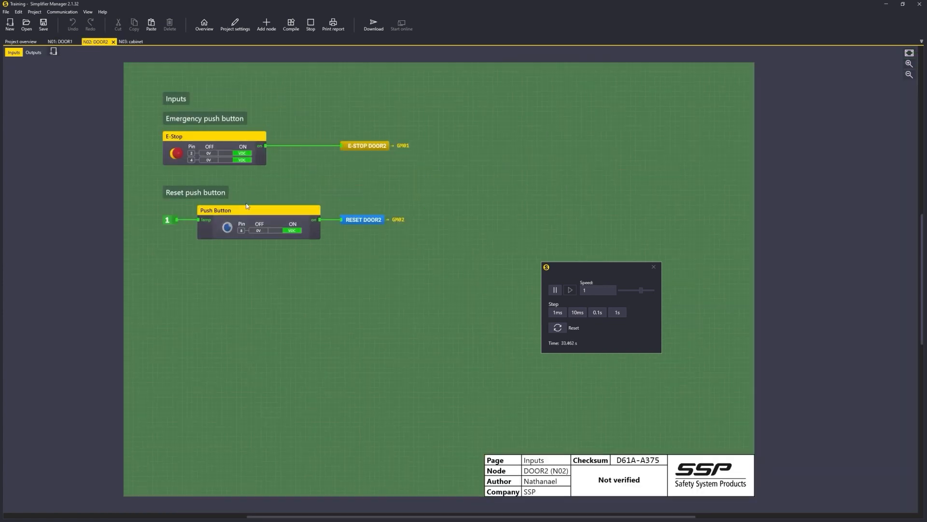
{"action": "left_click", "coordinate": [259, 231]}
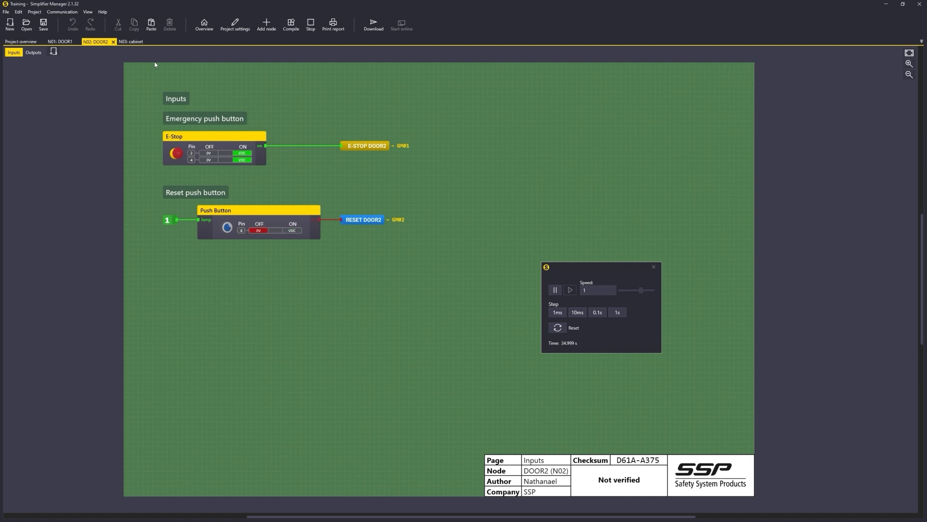
{"action": "left_click", "coordinate": [131, 42]}
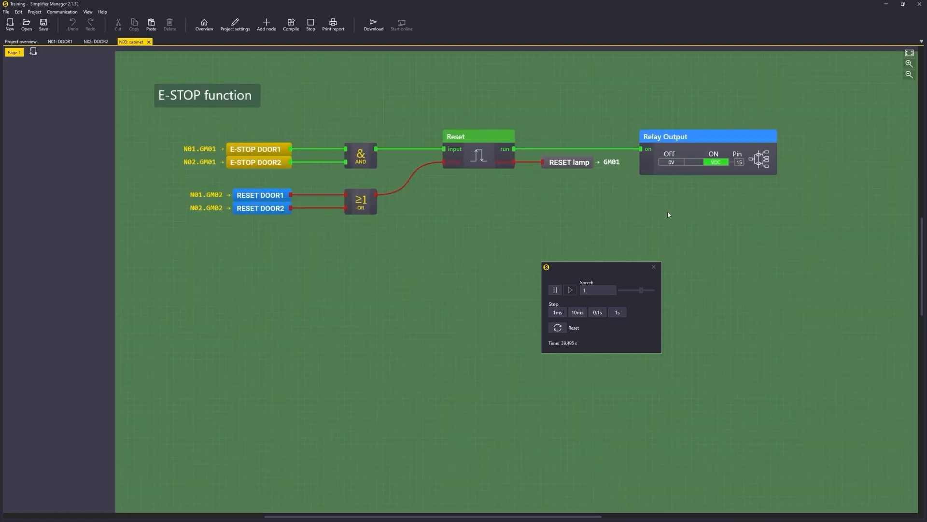
{"action": "left_click", "coordinate": [652, 267]}
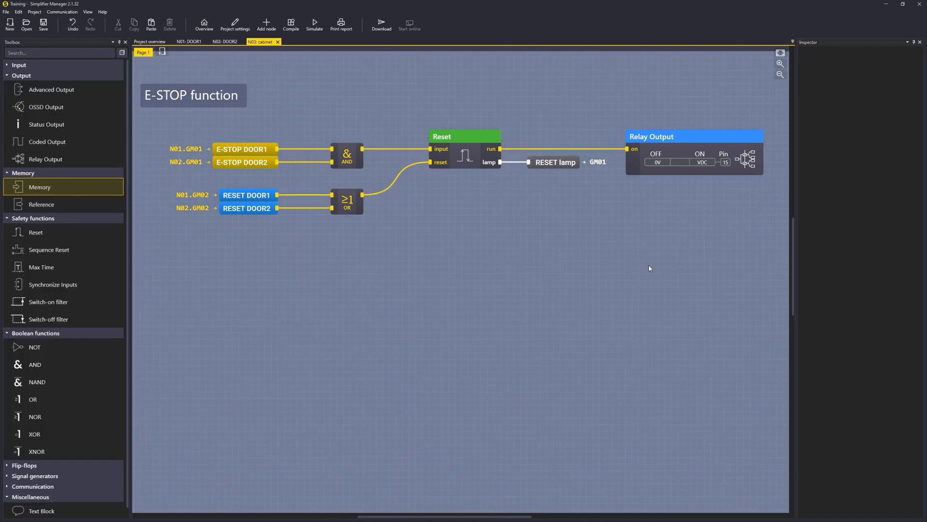
Step: Edit the project's node ID numbers, entering 69121 for DOOR1 and 39065 for DOOR2
{"action": "scroll", "coordinate": [729, 107], "scroll_direction": "down", "scroll_amount": 3}
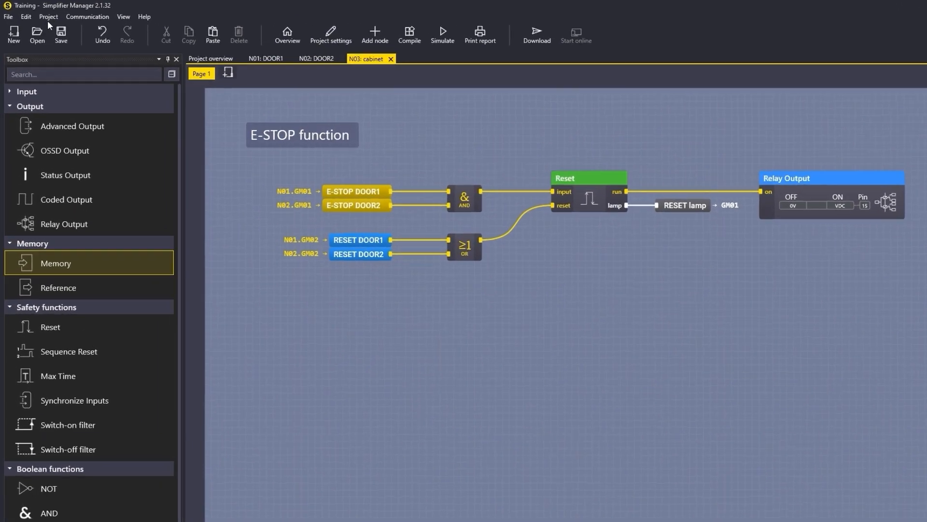
{"action": "left_click", "coordinate": [35, 12]}
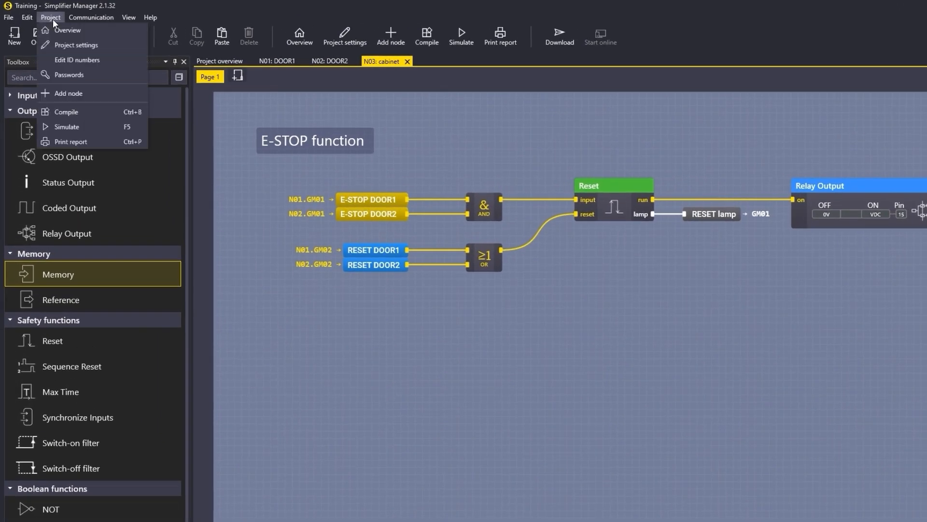
{"action": "left_click", "coordinate": [71, 60]}
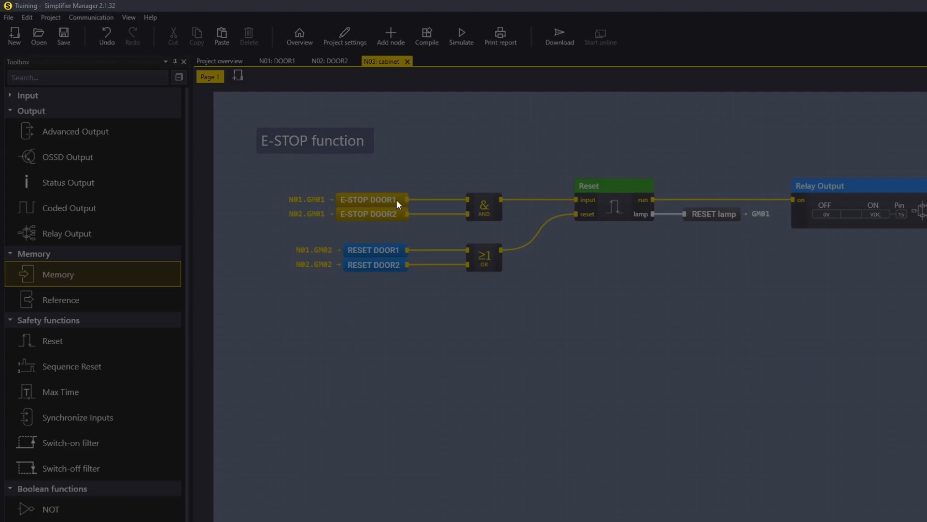
{"action": "left_click_drag", "start_coordinate": [476, 225], "coordinate": [441, 204]}
{"action": "left_click", "coordinate": [437, 188]}
{"action": "key", "text": "BackSpace"}
{"action": "type", "text": "69121"}
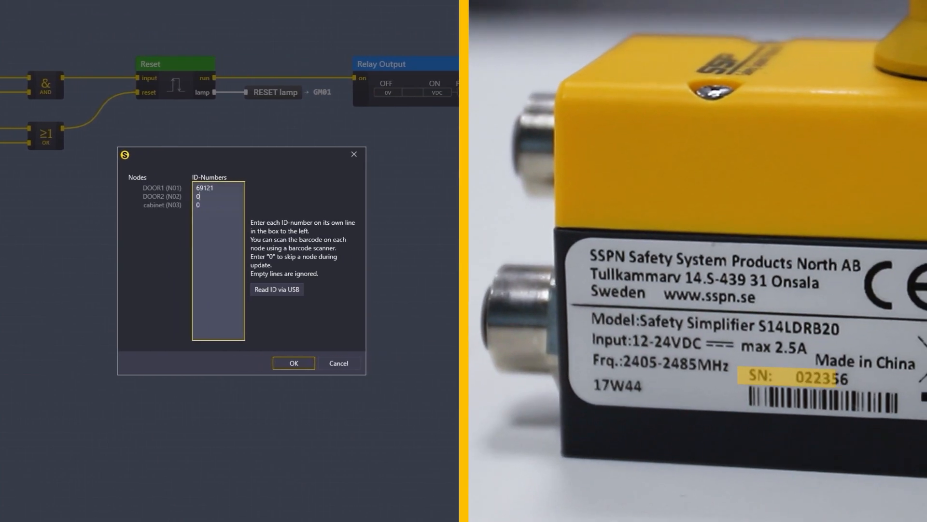
{"action": "key", "text": "Down"}
{"action": "key", "text": "BackSpace"}
{"action": "type", "text": "39065"}
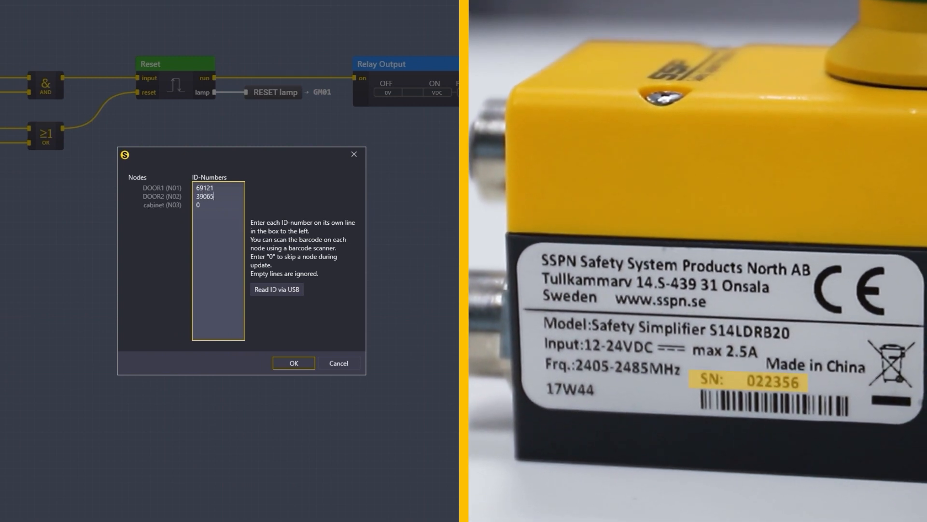
Step: Enter 23236 as the cabinet node's ID number and confirm all the node ID numbers
{"action": "key", "text": "Down"}
{"action": "key", "text": "BackSpace"}
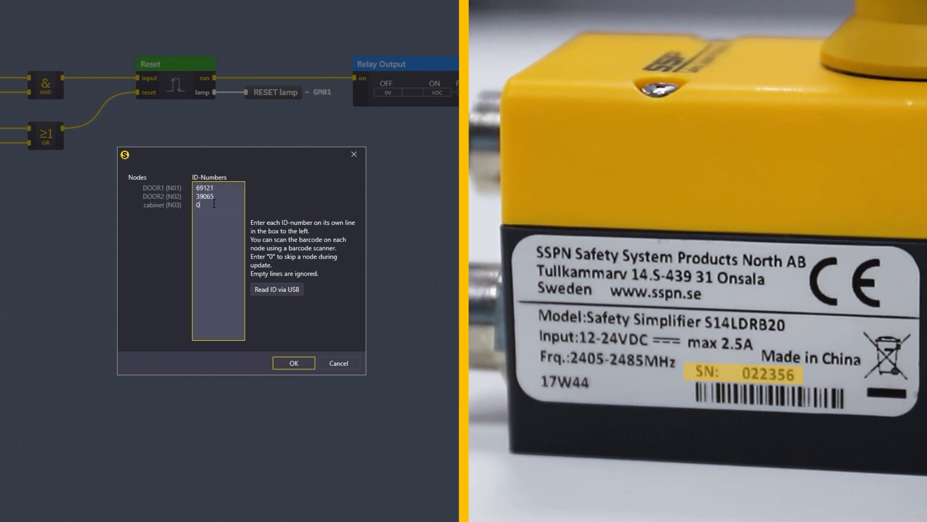
{"action": "type", "text": "23236"}
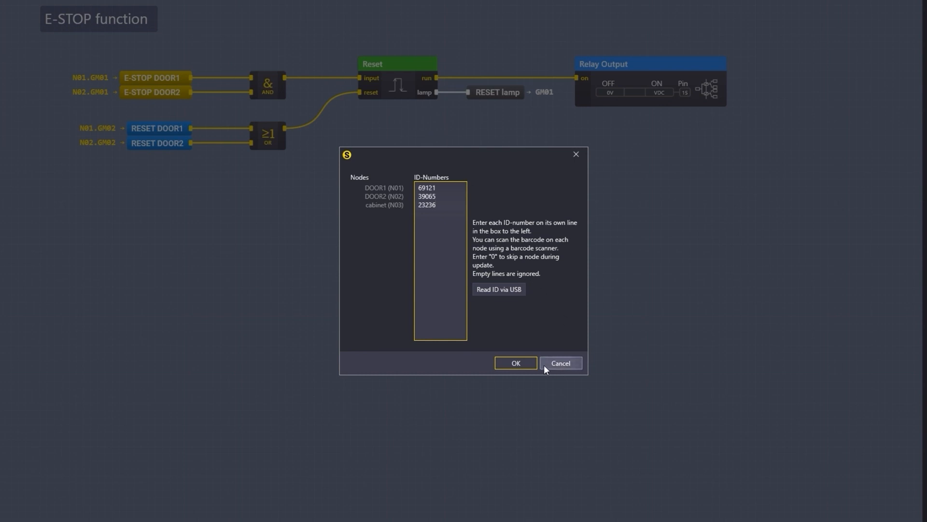
{"action": "left_click", "coordinate": [530, 364]}
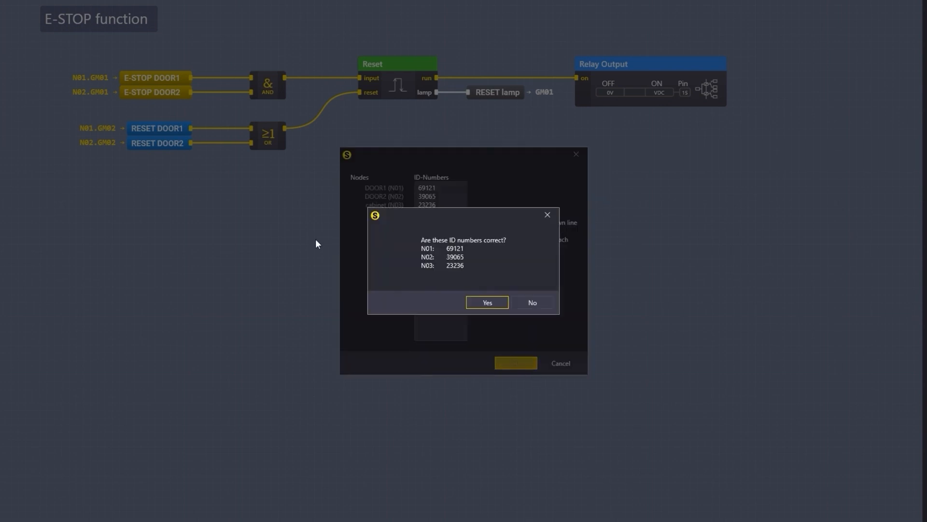
{"action": "left_click", "coordinate": [474, 305]}
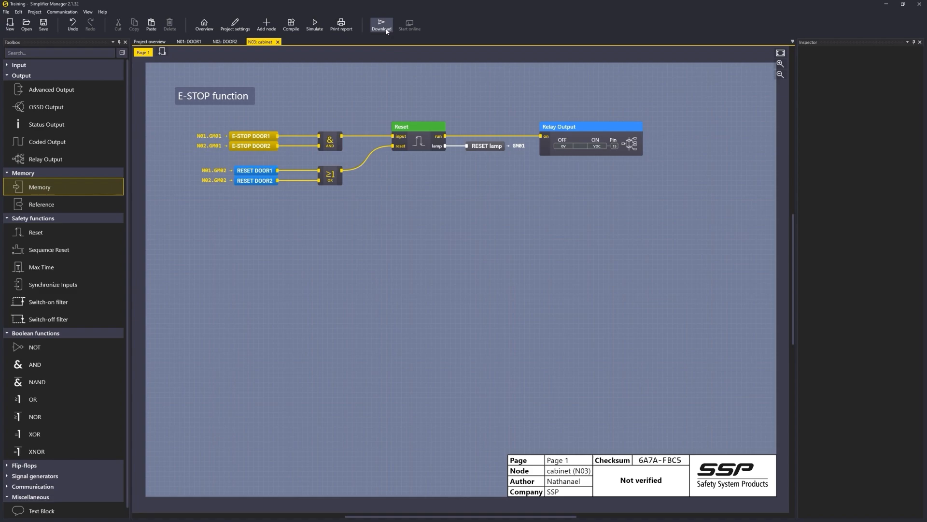
Step: Start downloading the project, accepting the compilation and the entered node ID numbers, and choose Radio as the connection
{"action": "left_click", "coordinate": [387, 30]}
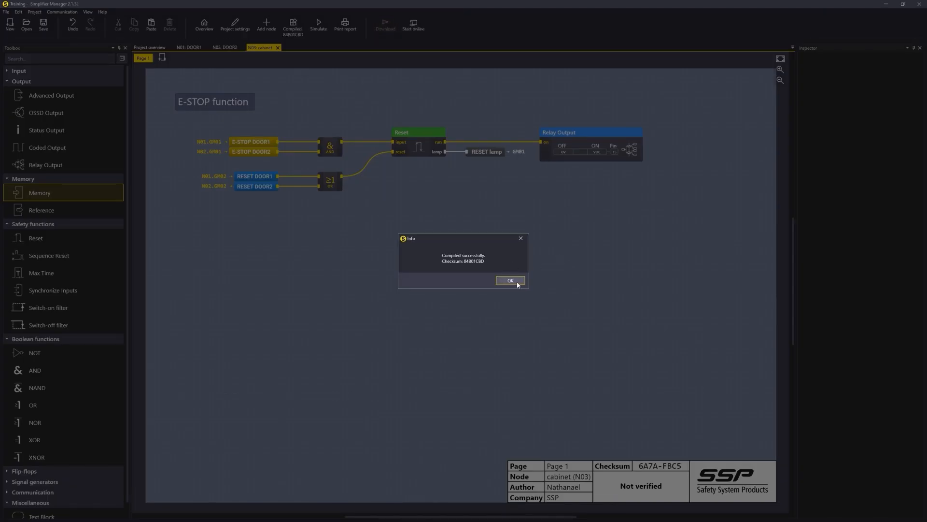
{"action": "left_click", "coordinate": [516, 282]}
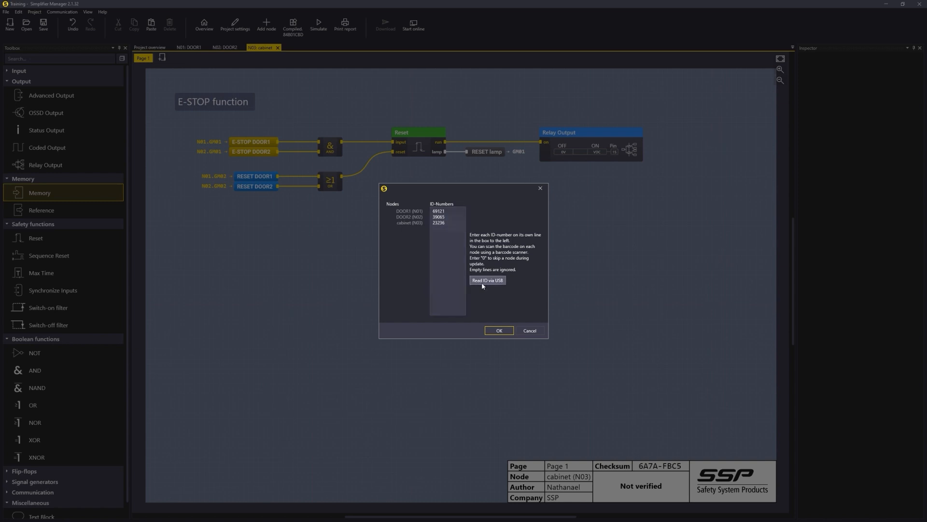
{"action": "left_click", "coordinate": [500, 328]}
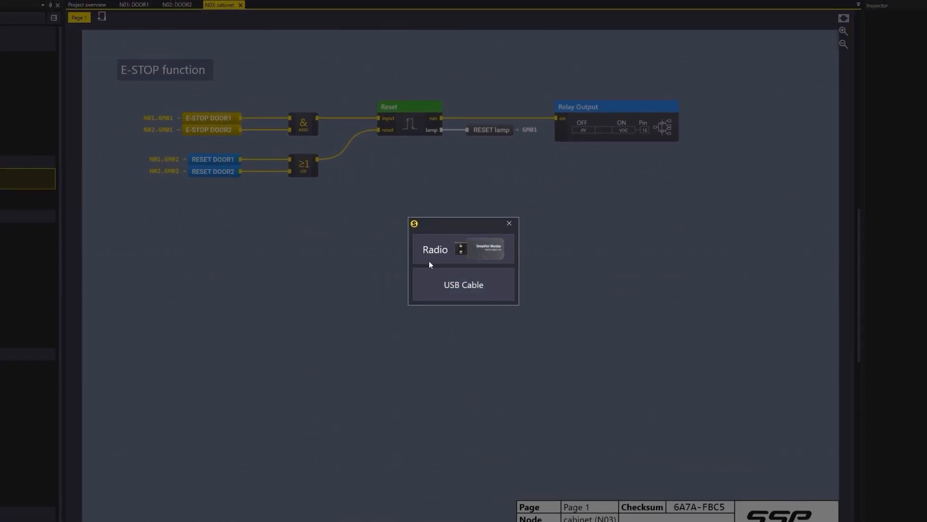
{"action": "left_click", "coordinate": [482, 254]}
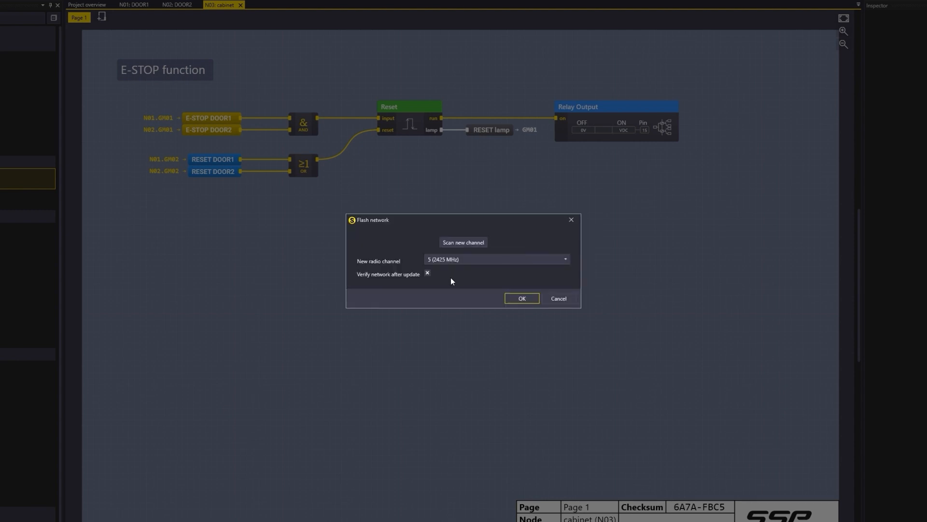
Step: Scan the radio channels, flash the network on channel 5 (2425 MHz) with verification after the update, and close the update log
{"action": "left_click", "coordinate": [462, 245]}
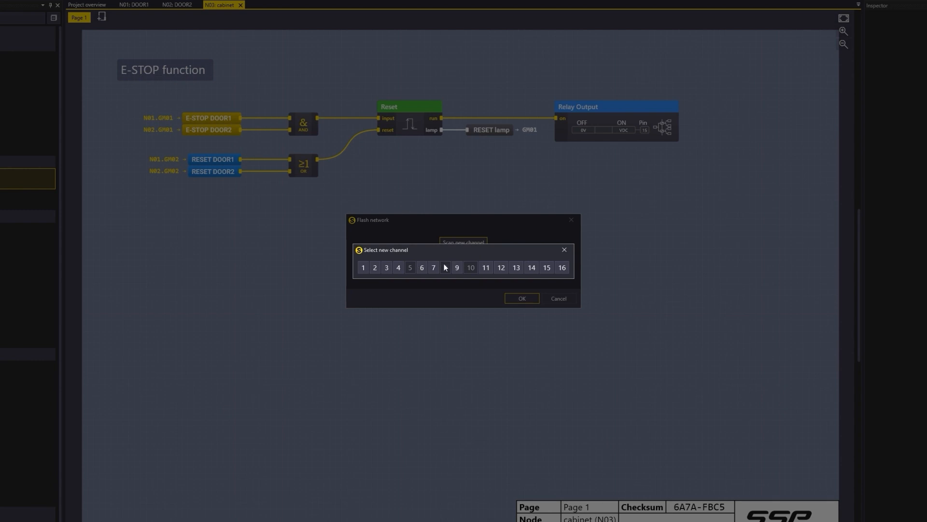
{"action": "left_click", "coordinate": [564, 250]}
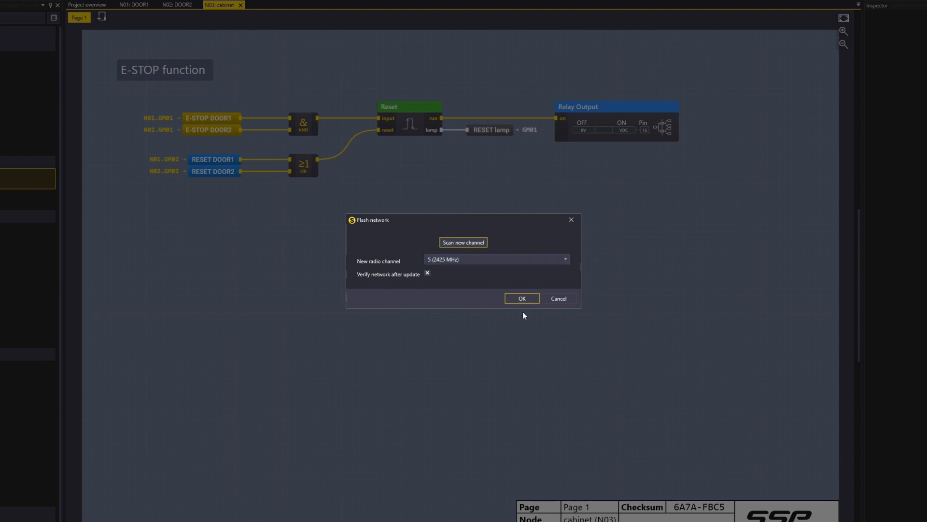
{"action": "left_click", "coordinate": [532, 299]}
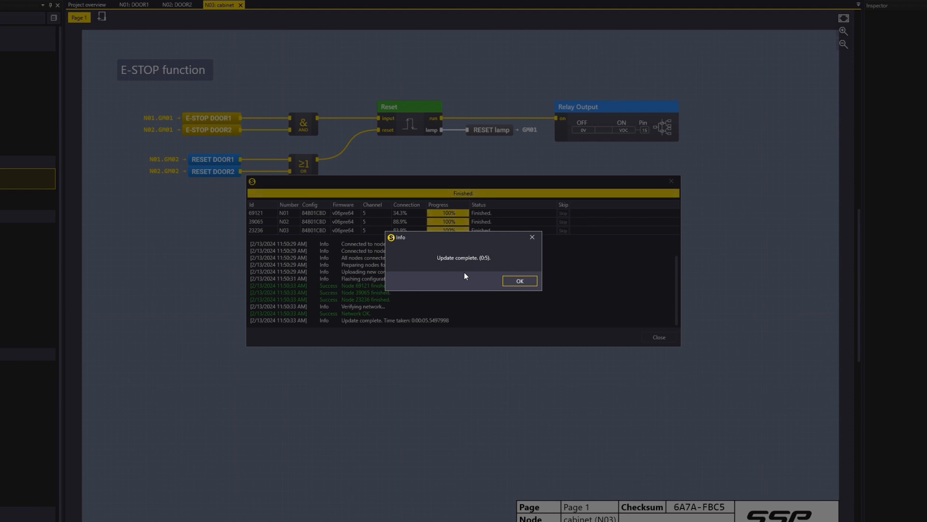
{"action": "left_click", "coordinate": [517, 283]}
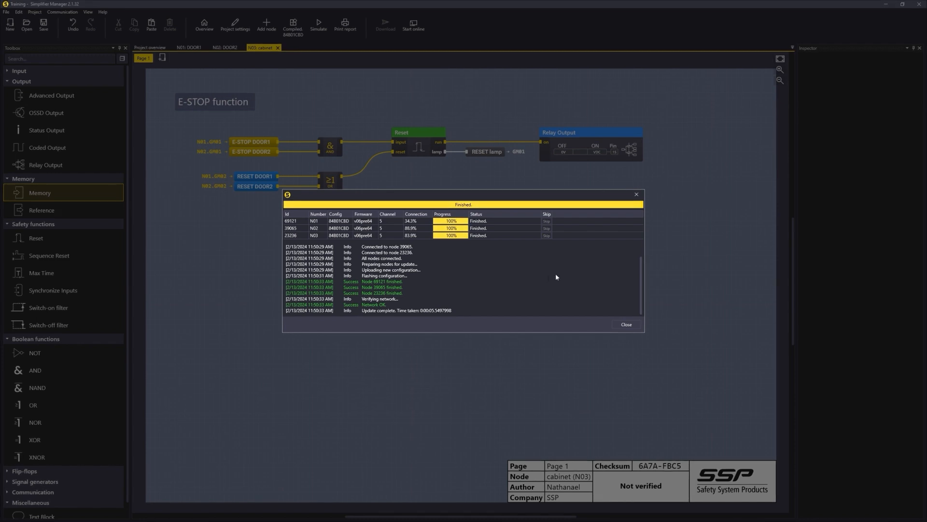
{"action": "left_click", "coordinate": [625, 324]}
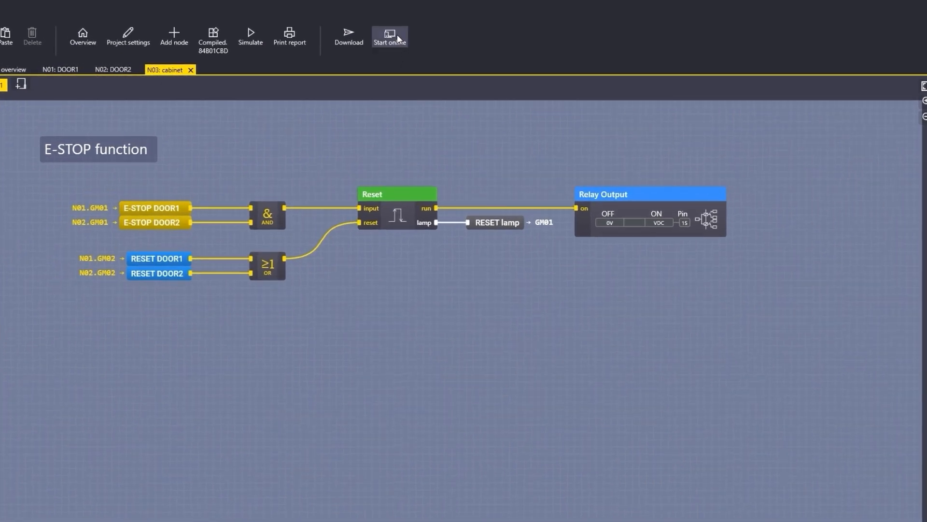
Step: Go online with the nodes to check the live E-STOP signals on the cabinet page, and end the online session
{"action": "left_click", "coordinate": [391, 35]}
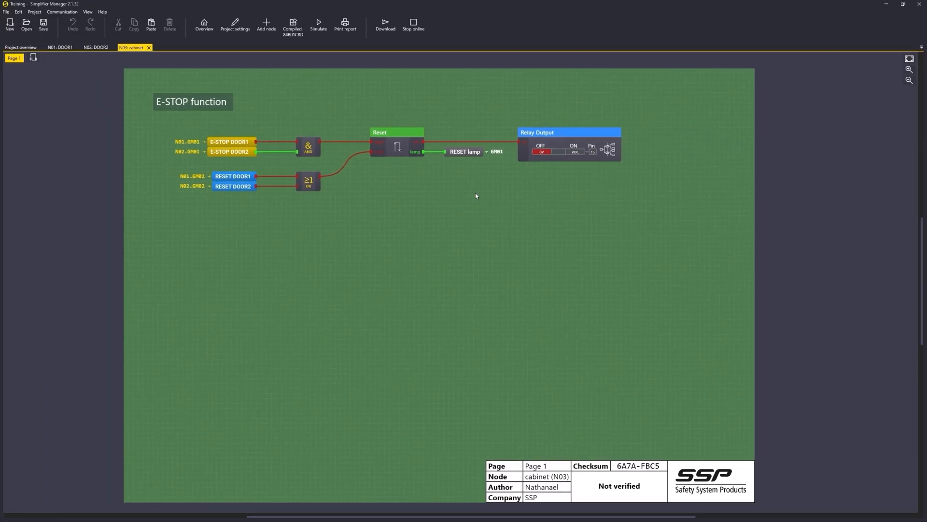
{"action": "left_click", "coordinate": [412, 25]}
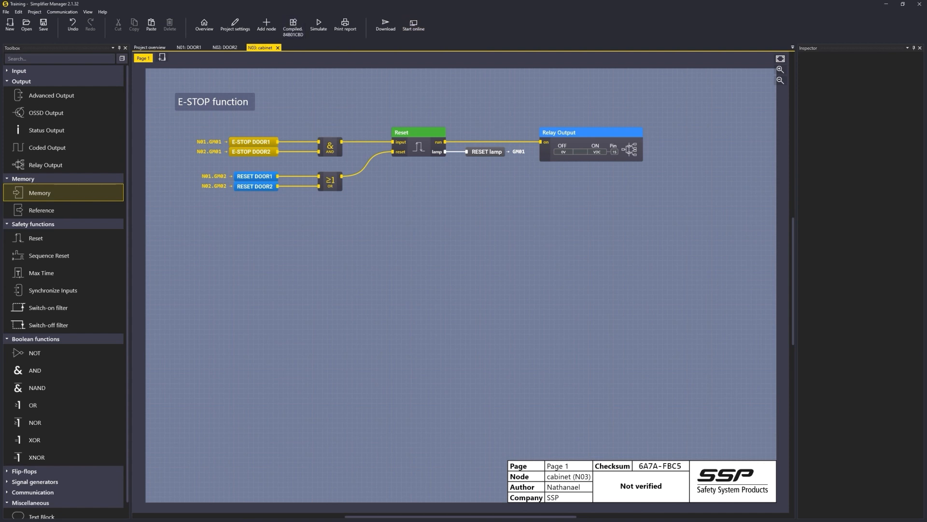
Step: Mark the cabinet node's Page 1 as verified and confirm that all its parts have been checked
{"action": "scroll", "coordinate": [578, 334], "scroll_direction": "up", "scroll_amount": 5}
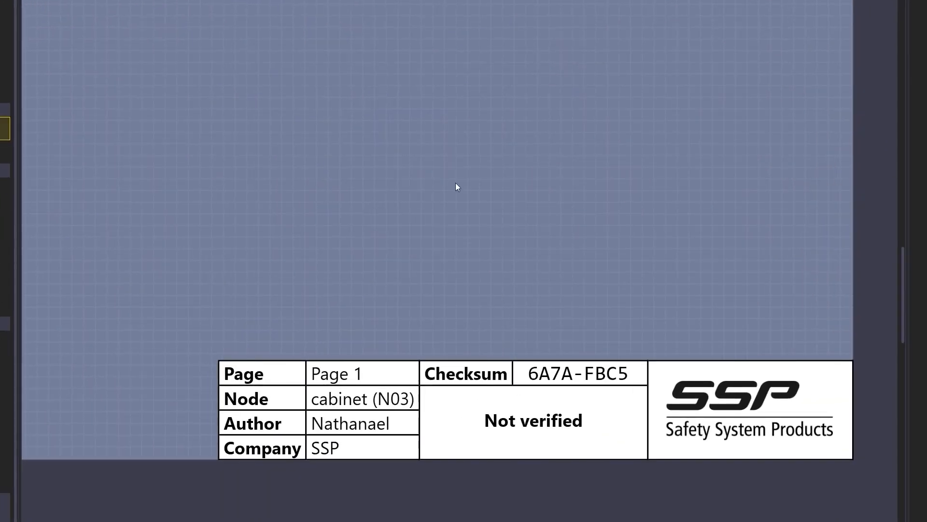
{"action": "right_click", "coordinate": [464, 185]}
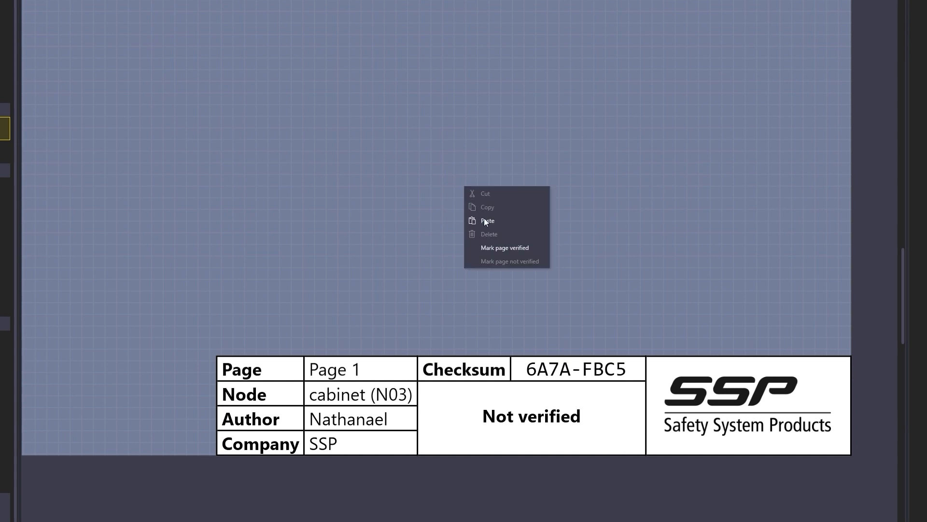
{"action": "left_click", "coordinate": [502, 249]}
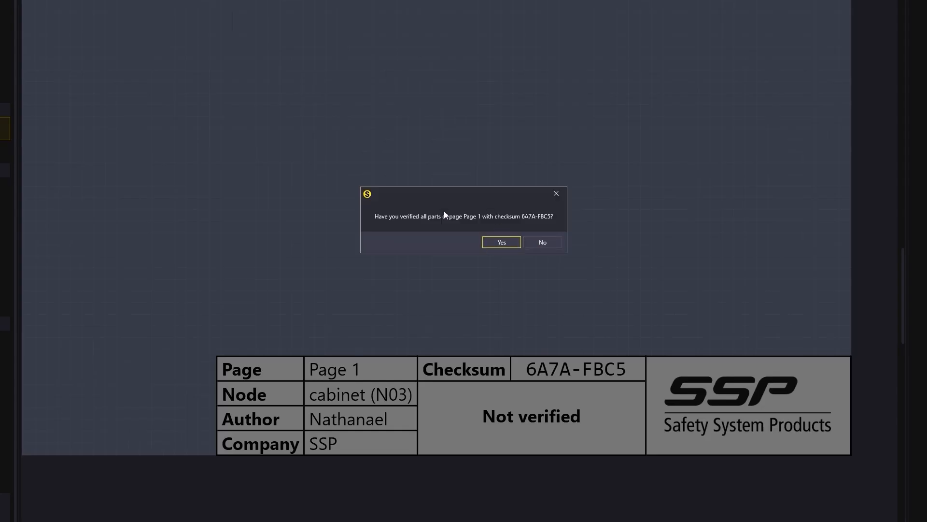
{"action": "left_click", "coordinate": [503, 242]}
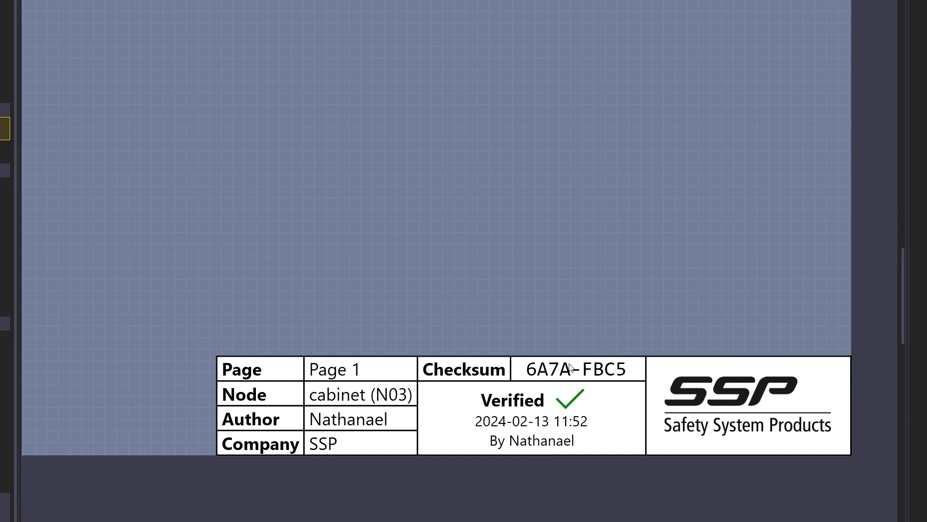
{"action": "scroll", "coordinate": [592, 321], "scroll_direction": "down", "scroll_amount": 4}
{"action": "middle_click_drag", "start_coordinate": [430, 260], "coordinate": [504, 350]}
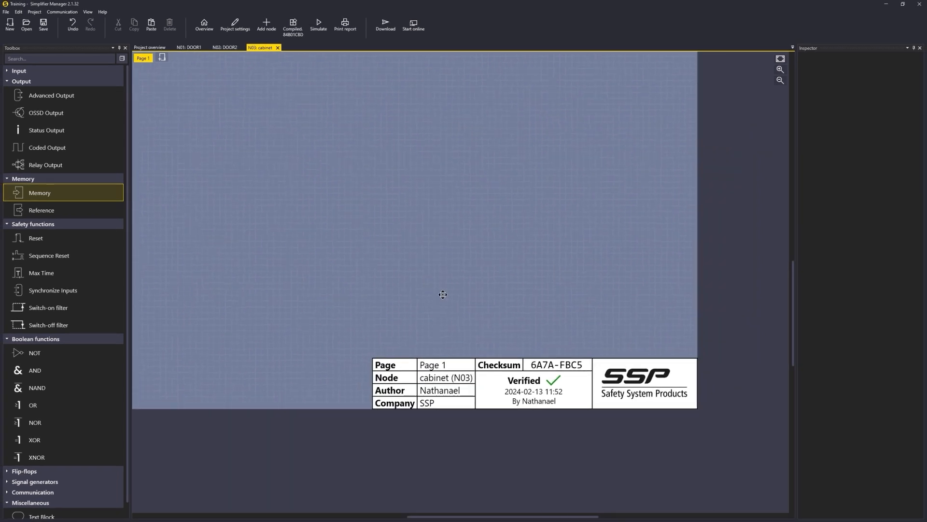
{"action": "middle_click", "coordinate": [500, 342]}
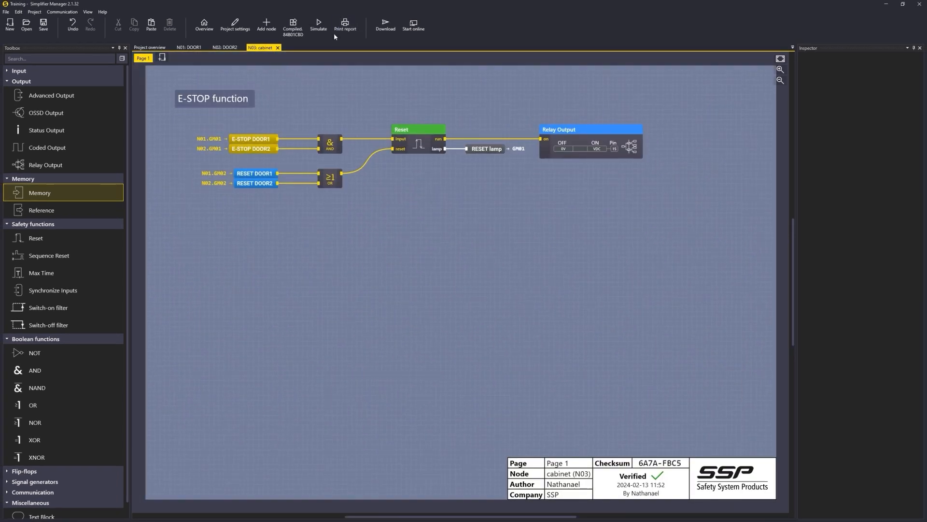
Step: Name the E-Stop block on DOOR1's inputs page ES DOOR1
{"action": "left_click", "coordinate": [188, 48]}
{"action": "left_click", "coordinate": [227, 140]}
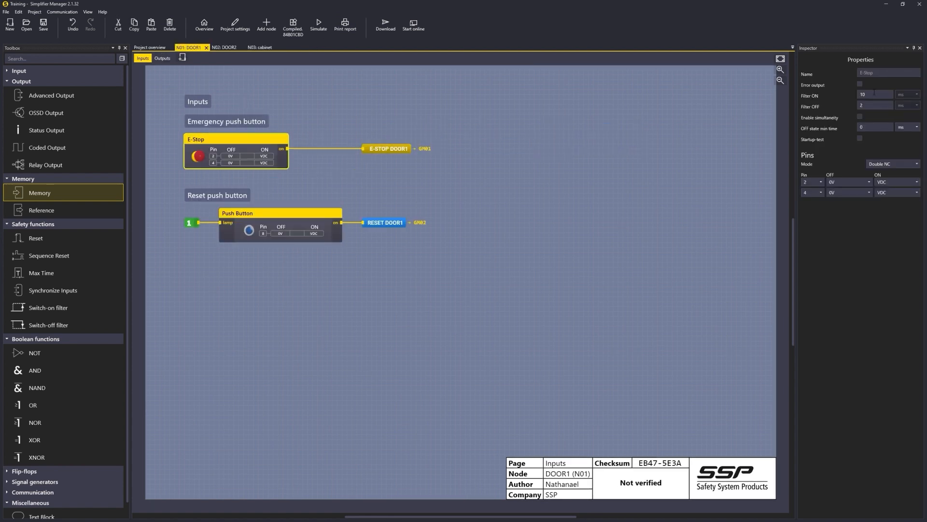
{"action": "left_click", "coordinate": [896, 72]}
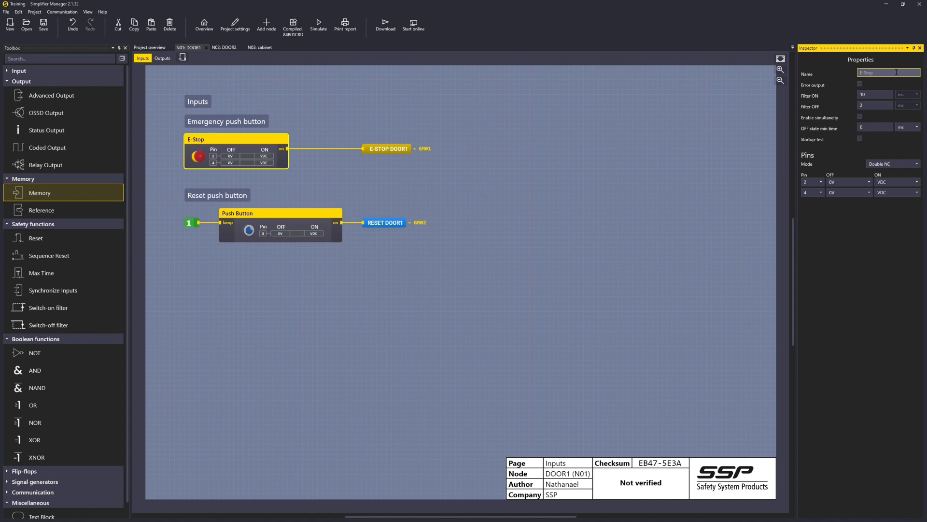
{"action": "type", "text": "DOOR"}
{"action": "left_click", "coordinate": [686, 129]}
Step: Name the E-Stop block on DOOR2's inputs page ES DOOR 2
{"action": "left_click", "coordinate": [222, 47]}
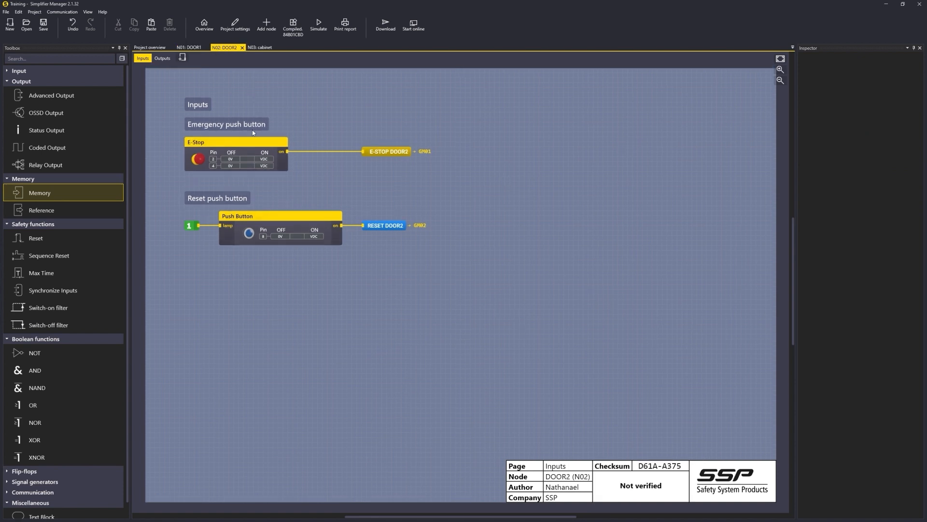
{"action": "left_click", "coordinate": [234, 142]}
{"action": "left_click", "coordinate": [880, 72]}
{"action": "type", "text": "E"}
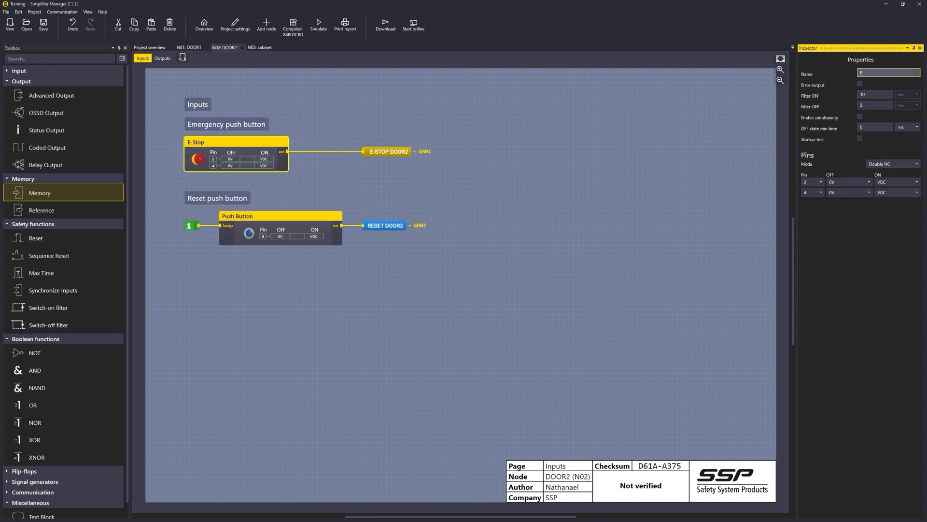
{"action": "type", "text": "S DOOR 2"}
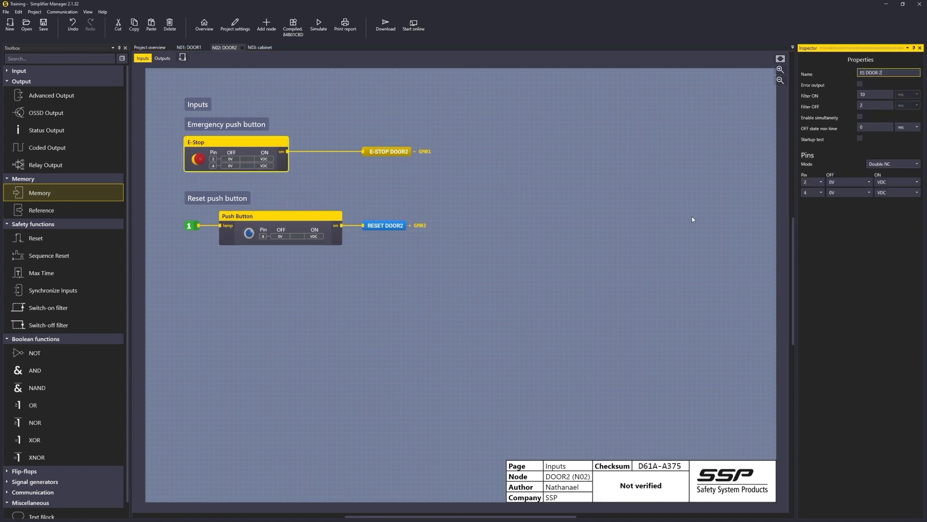
{"action": "left_click", "coordinate": [680, 214]}
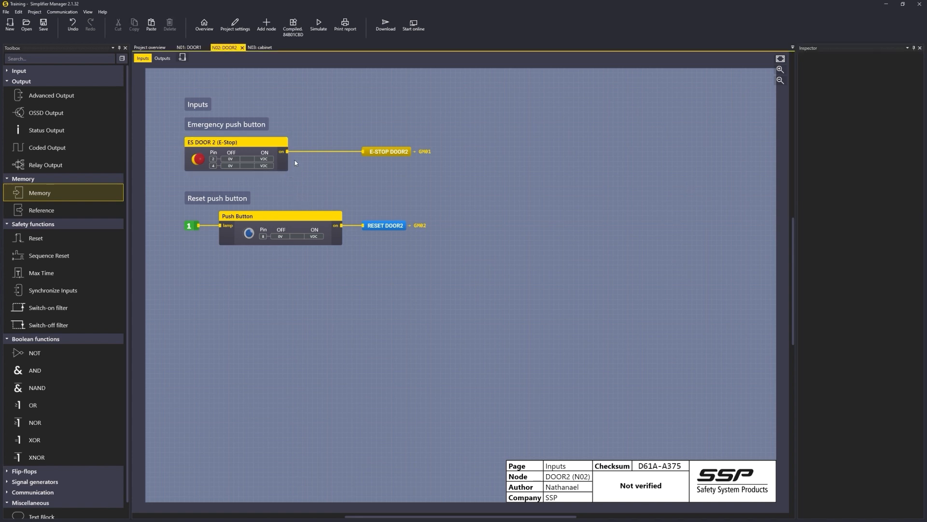
Step: Name the cabinet's Relay Output block ESTOP FUNCTION and set its expected usage to CAT4
{"action": "left_click", "coordinate": [261, 47]}
{"action": "left_click", "coordinate": [589, 140]}
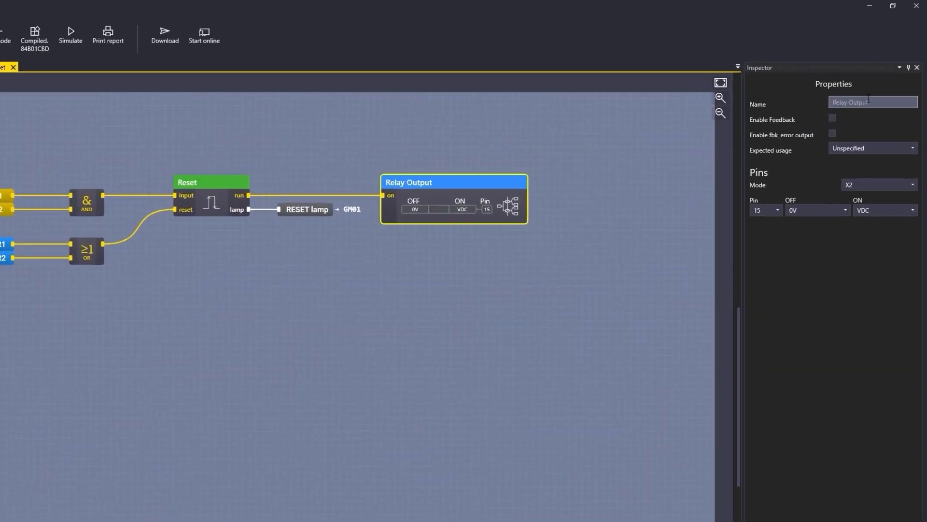
{"action": "left_click", "coordinate": [868, 100]}
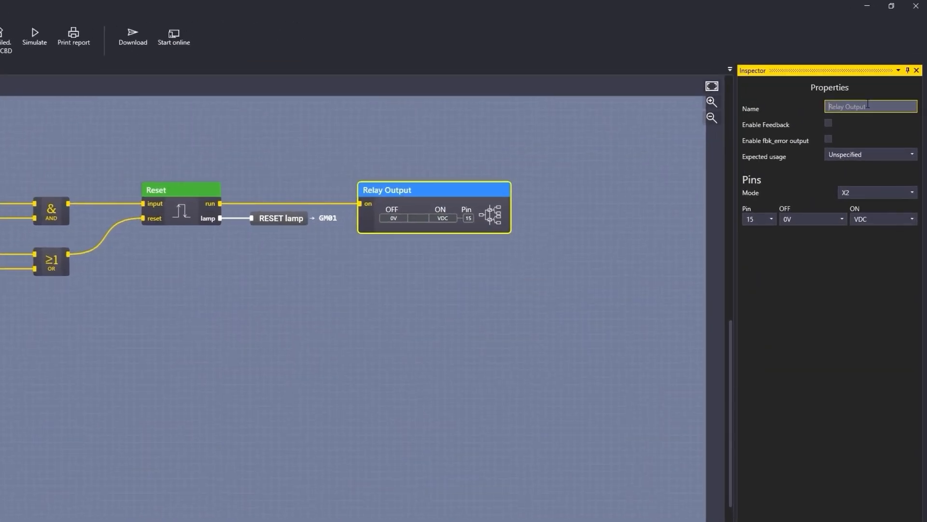
{"action": "type", "text": "ESTOP FUNCTION"}
{"action": "key", "text": "Return"}
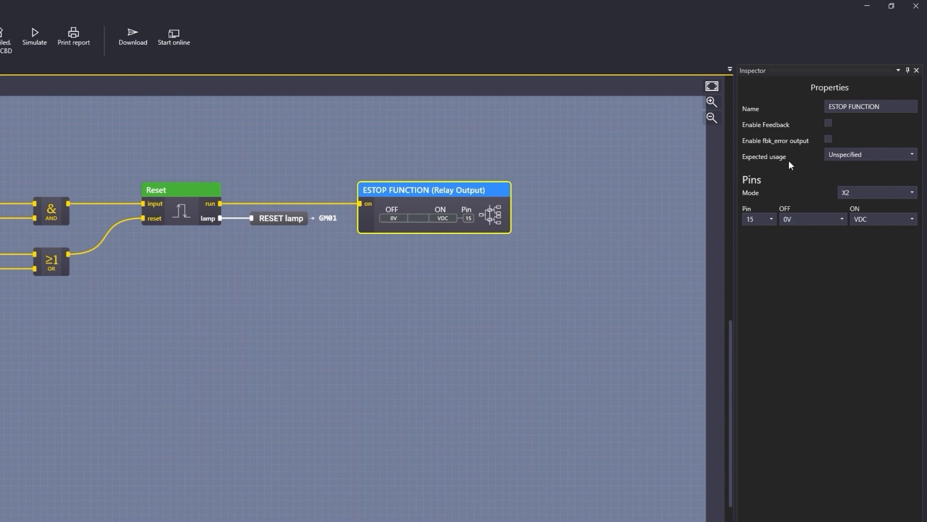
{"action": "left_click", "coordinate": [859, 157]}
{"action": "left_click", "coordinate": [882, 227]}
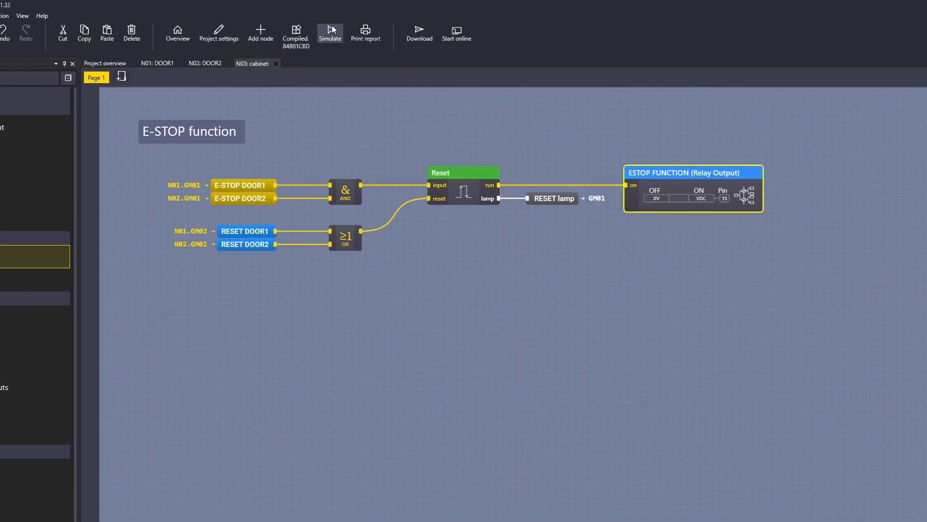
Step: Generate the printable report for the Training project and open it
{"action": "left_click", "coordinate": [351, 32]}
{"action": "left_click", "coordinate": [556, 433]}
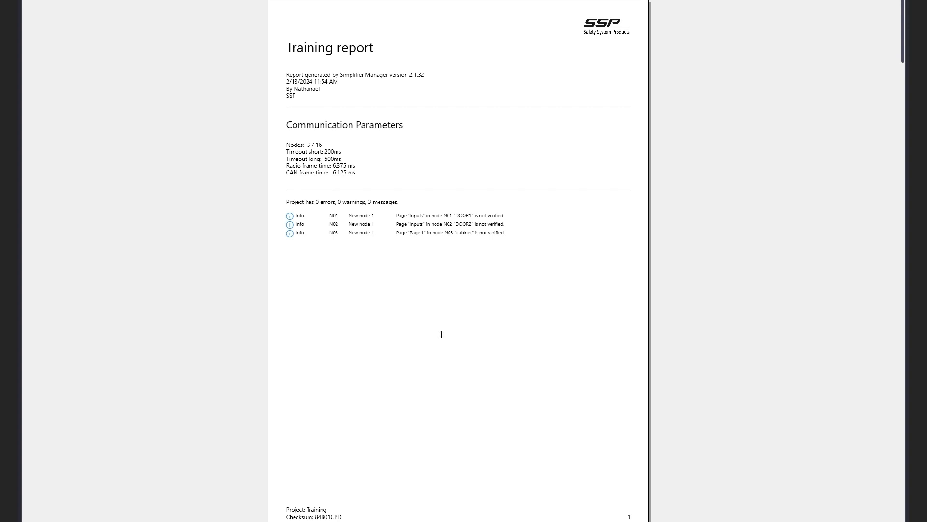
Step: Examine the report's pages for DOOR1, DOOR2 and the cabinet, including I/O assignments, global memories, verification blocks and I/O dependencies
{"action": "scroll", "coordinate": [463, 314], "scroll_direction": "down", "scroll_amount": 8}
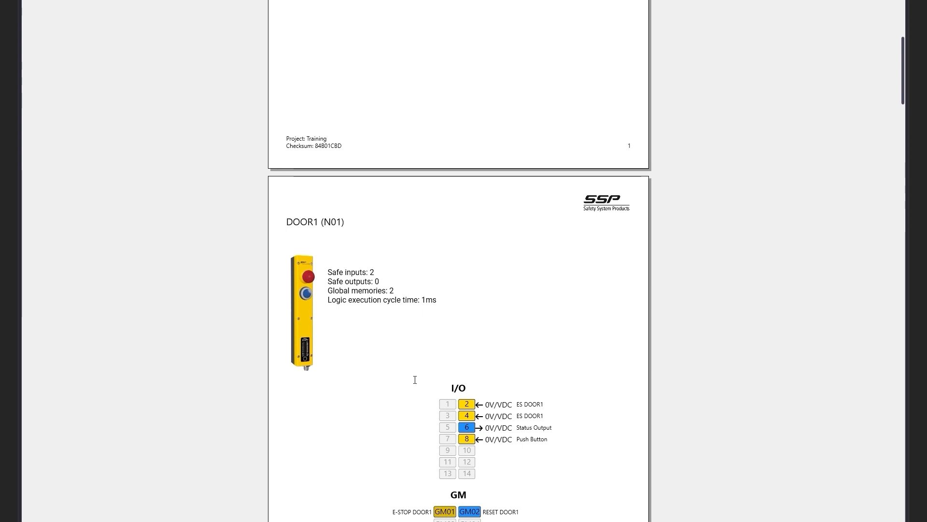
{"action": "scroll", "coordinate": [500, 477], "scroll_direction": "down", "scroll_amount": 2}
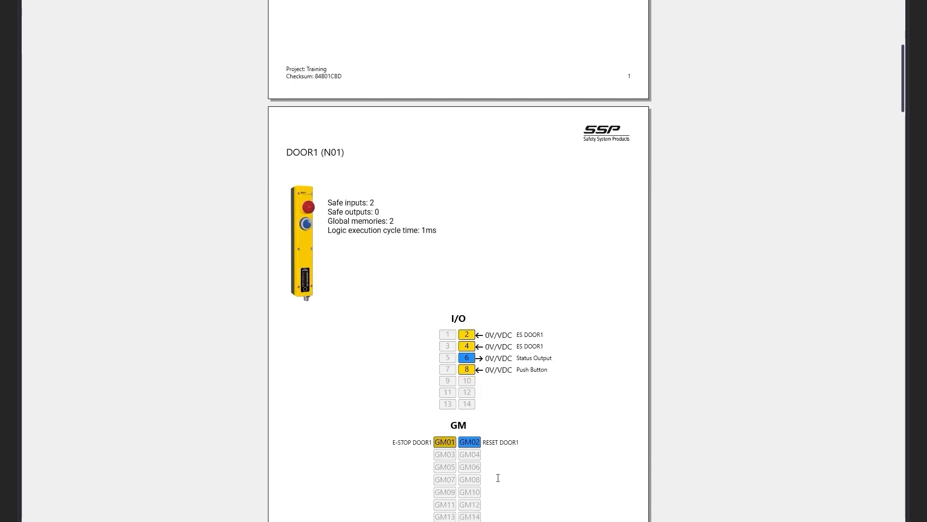
{"action": "scroll", "coordinate": [498, 471], "scroll_direction": "down", "scroll_amount": 20}
{"action": "scroll", "coordinate": [500, 458], "scroll_direction": "up", "scroll_amount": 11}
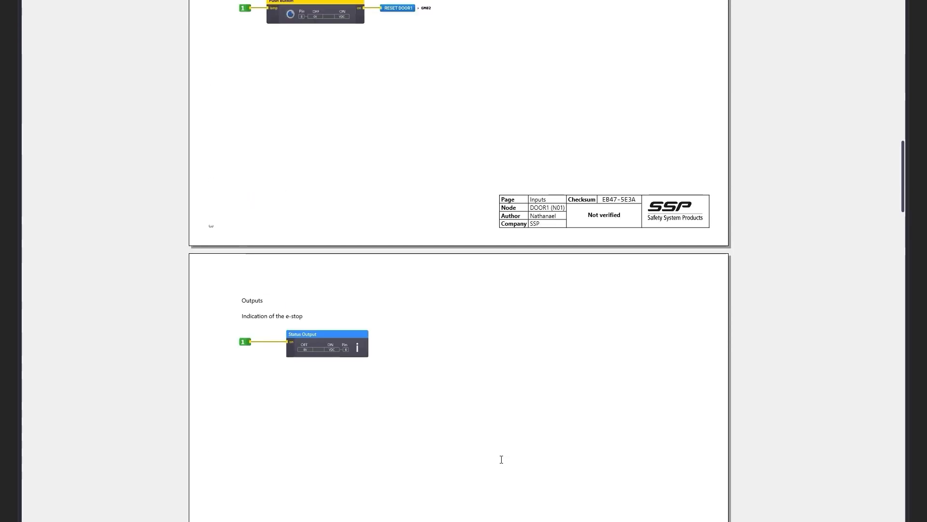
{"action": "scroll", "coordinate": [501, 460], "scroll_direction": "down", "scroll_amount": 4}
{"action": "scroll", "coordinate": [501, 460], "scroll_direction": "down", "scroll_amount": 19}
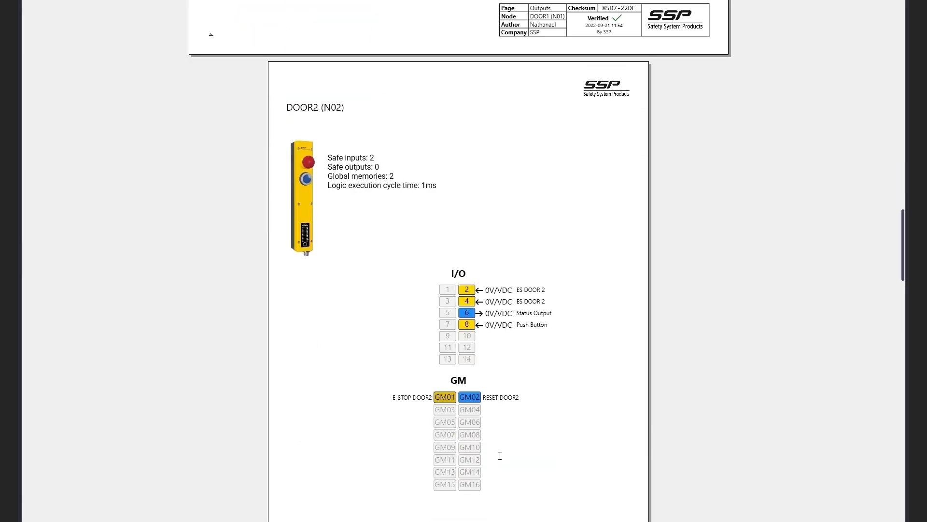
{"action": "scroll", "coordinate": [499, 453], "scroll_direction": "down", "scroll_amount": 3}
{"action": "scroll", "coordinate": [492, 445], "scroll_direction": "down", "scroll_amount": 20}
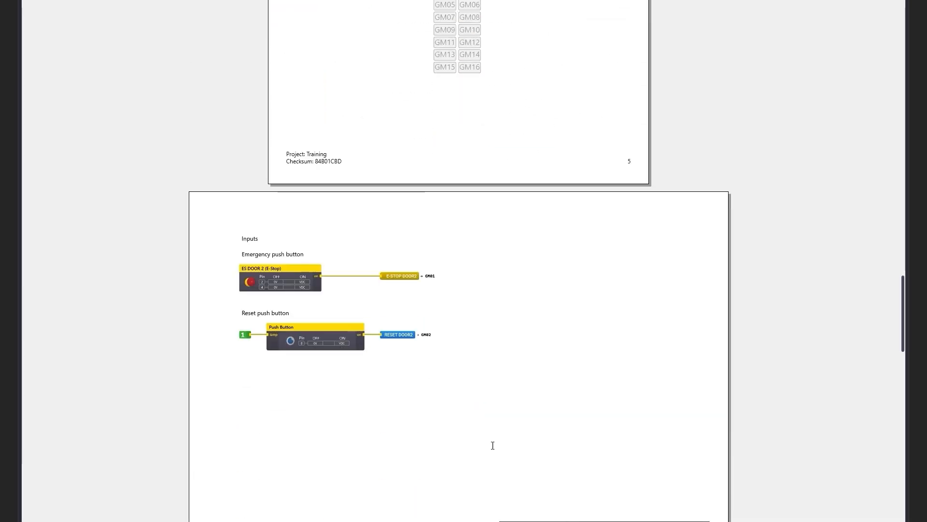
{"action": "scroll", "coordinate": [485, 440], "scroll_direction": "down", "scroll_amount": 2}
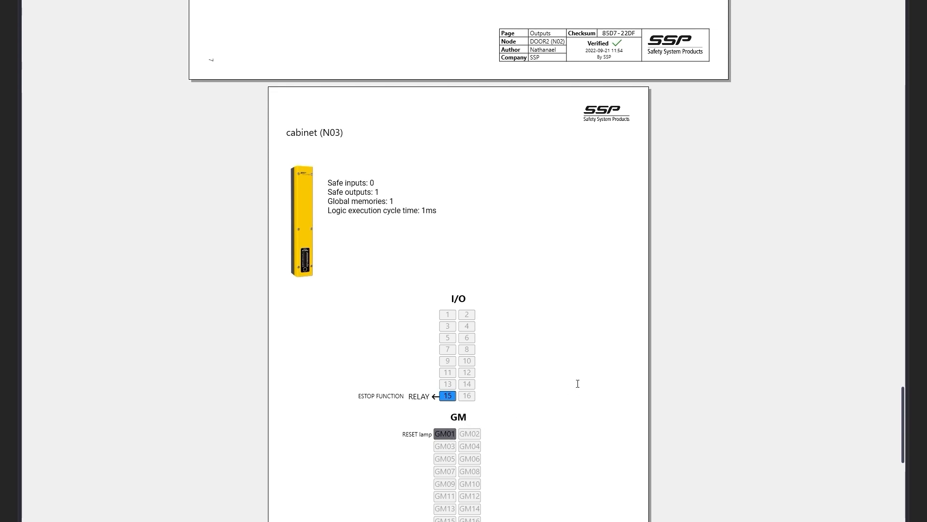
{"action": "scroll", "coordinate": [646, 424], "scroll_direction": "down", "scroll_amount": 5}
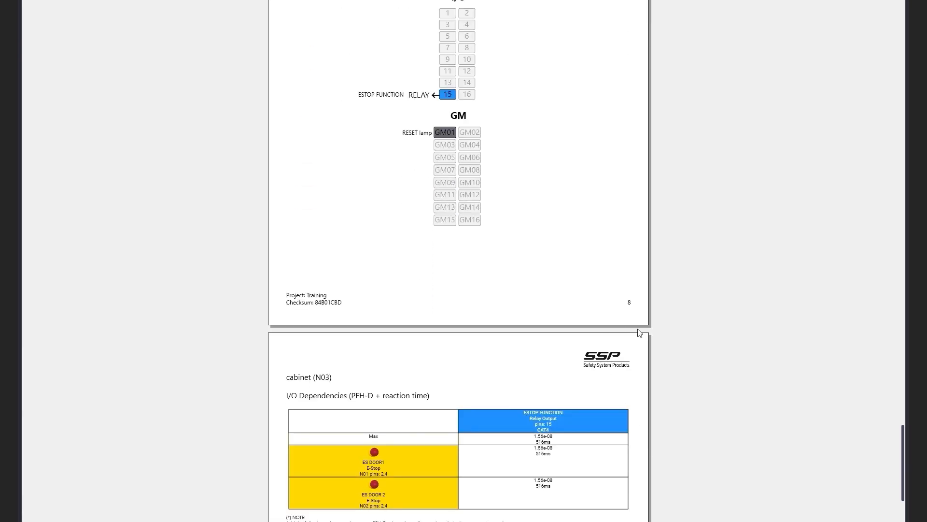
Step: Close the report and compare the cabinet's E-STOP references with the E-STOP DOOR1 memory on DOOR1's inputs page
{"action": "scroll", "coordinate": [639, 370], "scroll_direction": "down", "scroll_amount": 1}
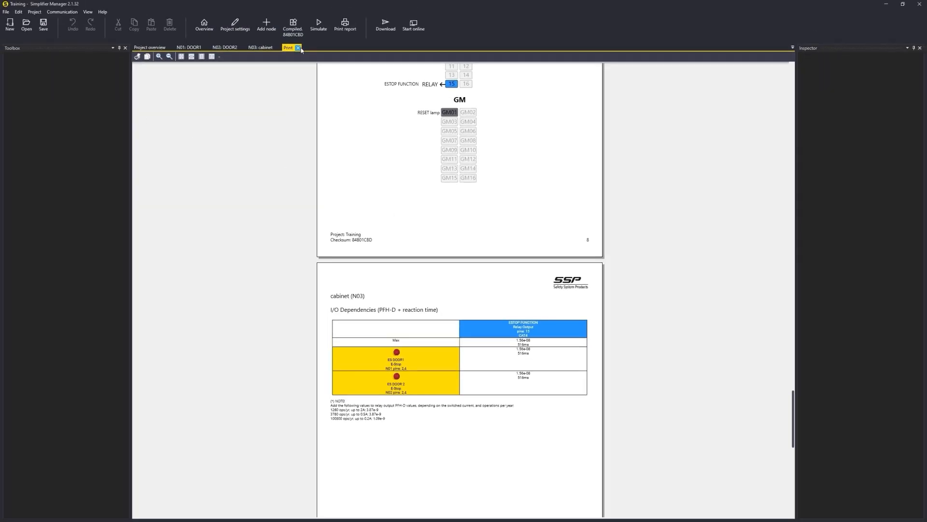
{"action": "left_click", "coordinate": [300, 48]}
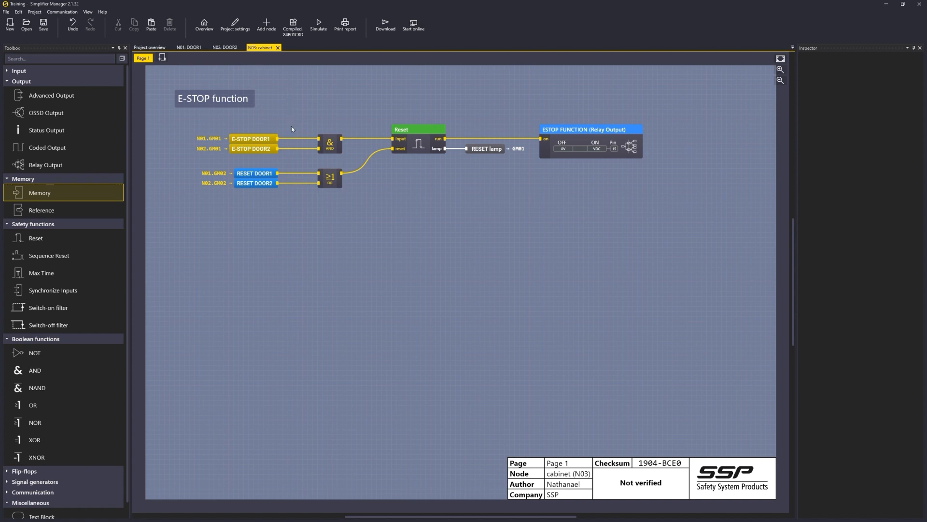
{"action": "left_click", "coordinate": [260, 150]}
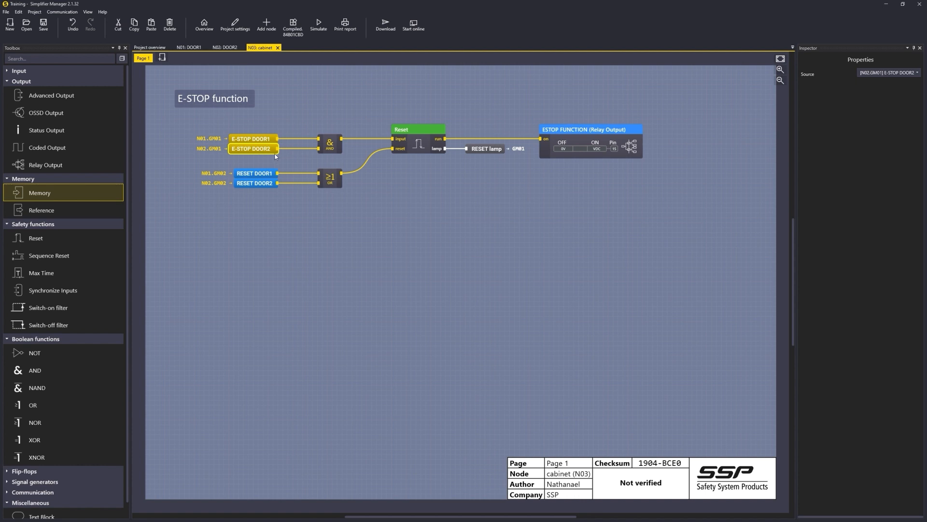
{"action": "left_click", "coordinate": [267, 143]}
{"action": "left_click", "coordinate": [189, 47]}
{"action": "left_click", "coordinate": [397, 149]}
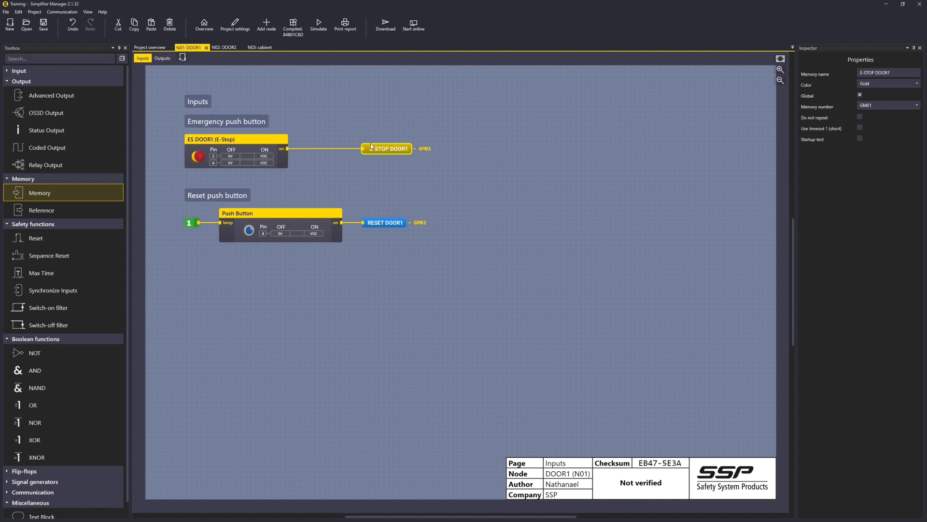
Step: On DOOR2's inputs page, add a reference to E-STOP DOOR1 and AND it with the ES DOOR 2 output into a new memory
{"action": "left_click", "coordinate": [225, 48]}
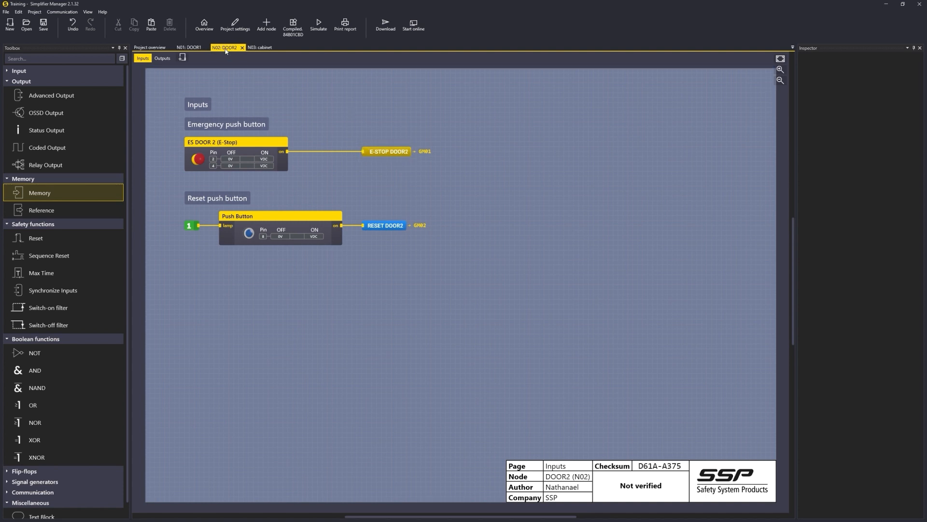
{"action": "left_click_drag", "start_coordinate": [68, 212], "coordinate": [349, 175]}
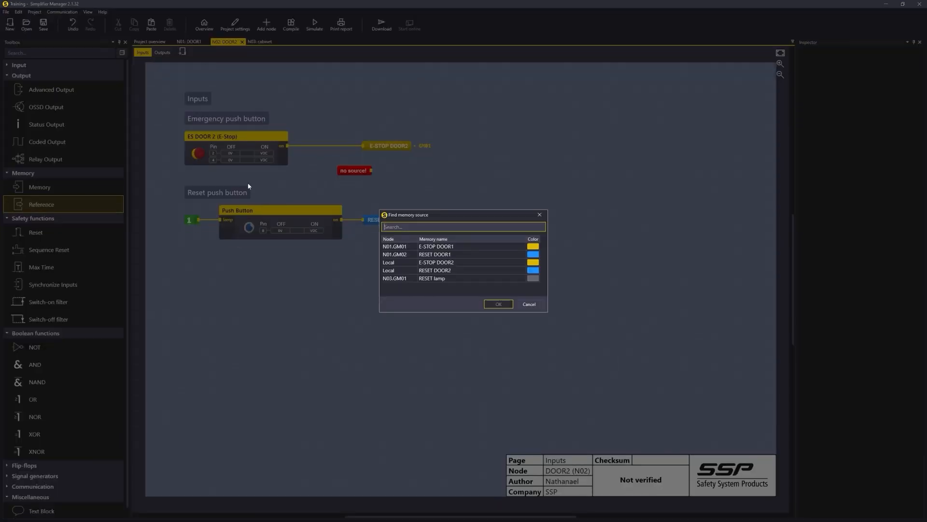
{"action": "double_click", "coordinate": [448, 246]}
{"action": "left_click", "coordinate": [384, 146]}
{"action": "left_click_drag", "start_coordinate": [40, 187], "coordinate": [454, 112]}
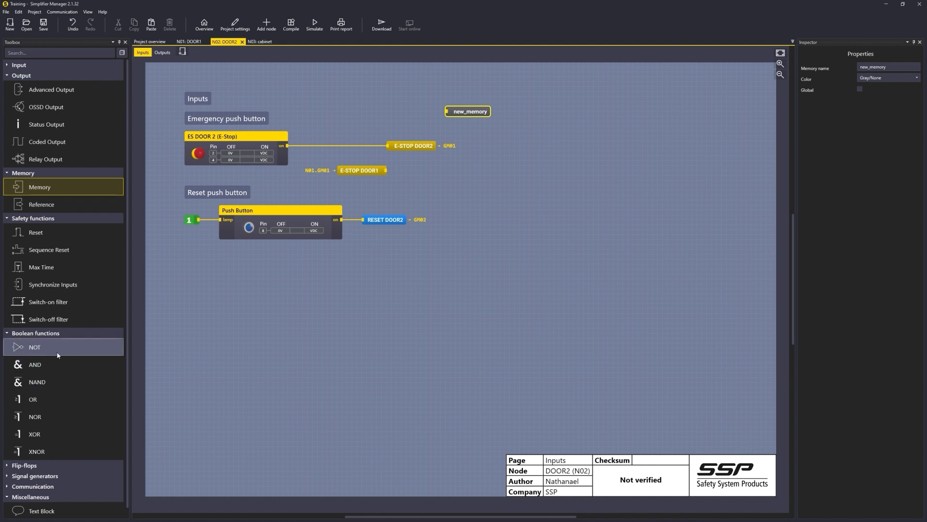
{"action": "mouse_move", "coordinate": [60, 363]}
{"action": "left_mouse_down"}
{"action": "mouse_move", "coordinate": [369, 109]}
{"action": "mouse_move", "coordinate": [287, 146]}
{"action": "left_mouse_up"}
{"action": "left_click_drag", "start_coordinate": [369, 170], "coordinate": [467, 109]}
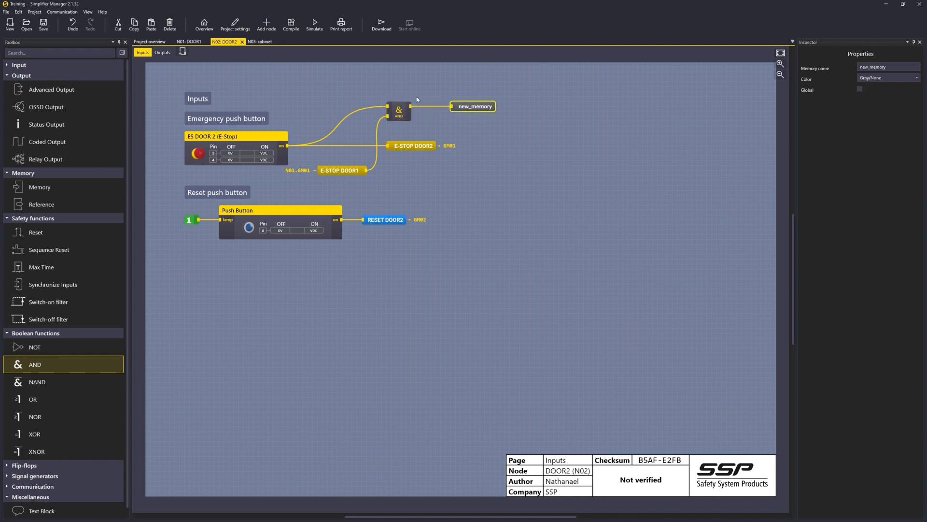
Step: Make the new memory on DOOR2 global with memory number GM03
{"action": "left_click", "coordinate": [859, 89]}
{"action": "left_click", "coordinate": [911, 99]}
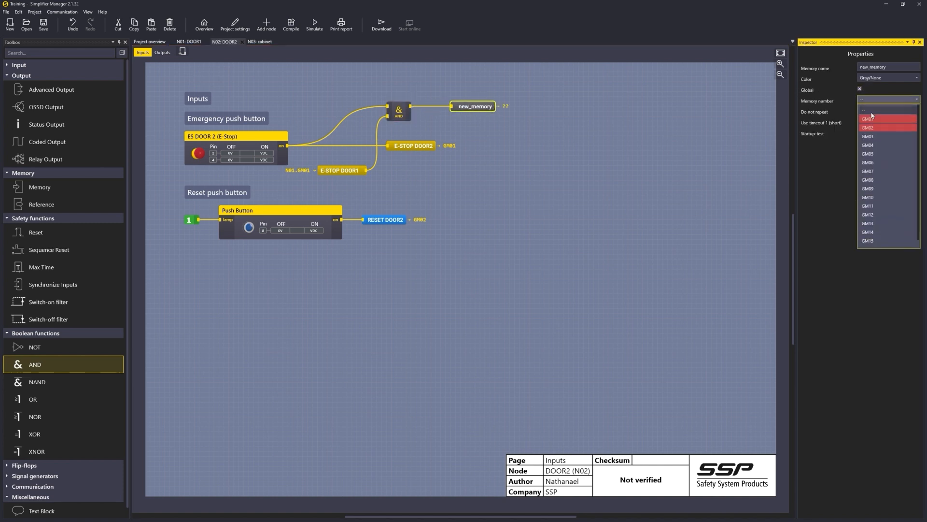
{"action": "left_click", "coordinate": [873, 139]}
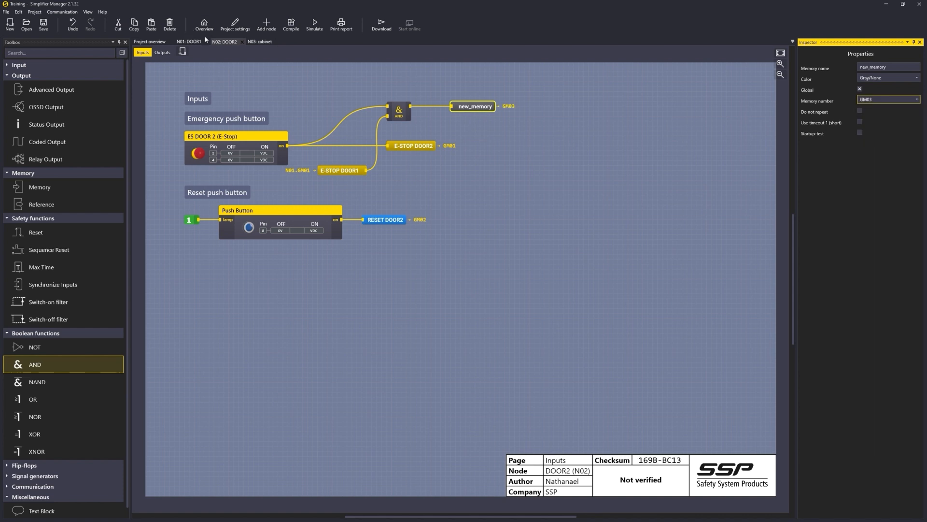
Step: On the cabinet page, add a reference to DOOR2's new_memory and connect it to the Reset input in place of the AND block
{"action": "left_click", "coordinate": [263, 42]}
{"action": "left_click_drag", "start_coordinate": [41, 205], "coordinate": [260, 157]}
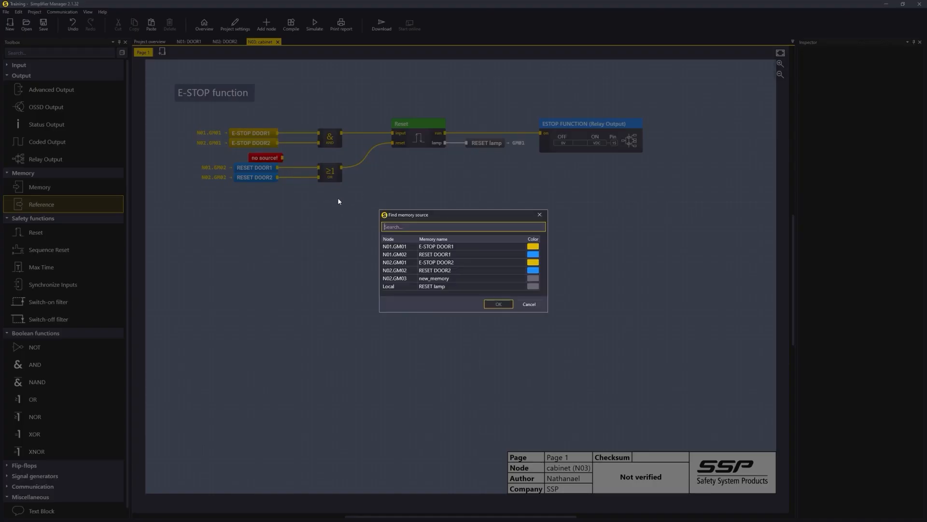
{"action": "double_click", "coordinate": [445, 278]}
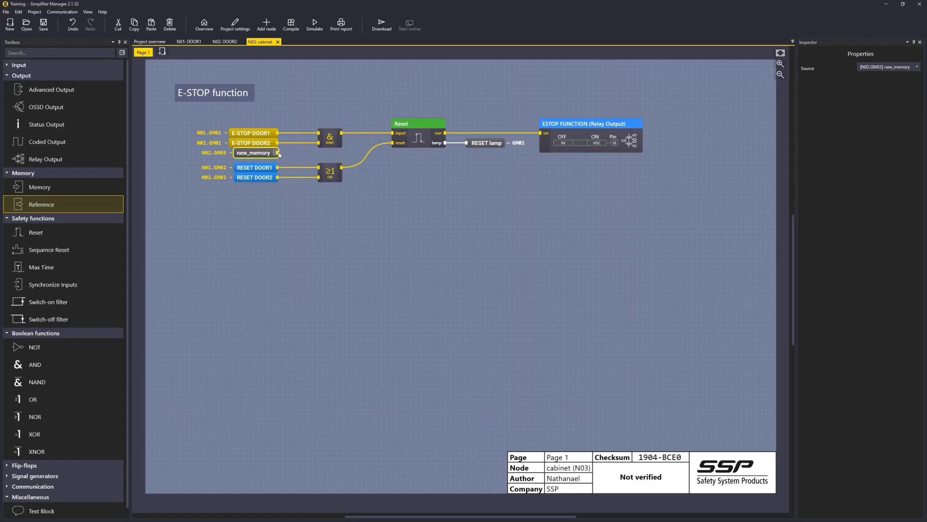
{"action": "left_click", "coordinate": [307, 128]}
{"action": "left_click_drag", "start_coordinate": [307, 129], "coordinate": [230, 145]}
{"action": "left_click_drag", "start_coordinate": [330, 141], "coordinate": [329, 126]}
{"action": "left_click_drag", "start_coordinate": [280, 153], "coordinate": [343, 143]}
{"action": "left_click_drag", "start_coordinate": [397, 135], "coordinate": [394, 134]}
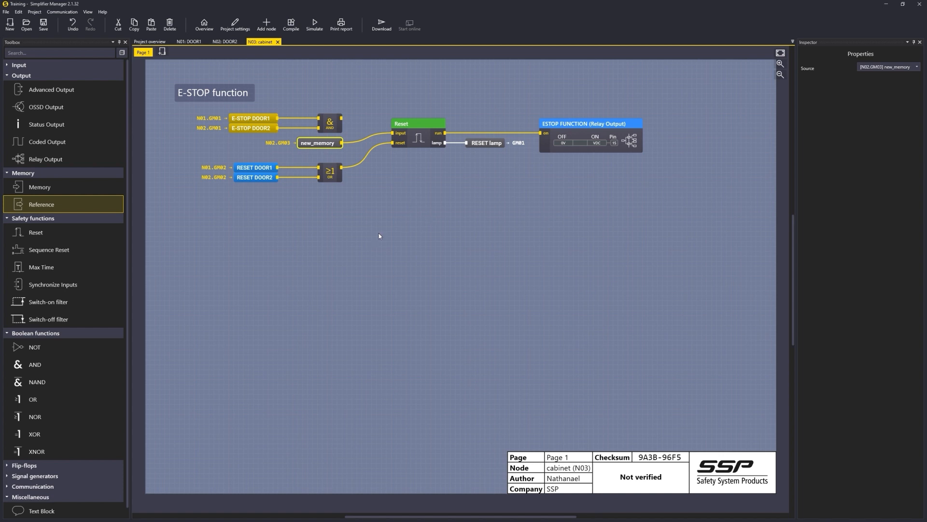
Step: Trace the combined E-STOP signal across the DOOR1, DOOR2 and cabinet pages
{"action": "left_click", "coordinate": [227, 43]}
{"action": "left_click", "coordinate": [195, 43]}
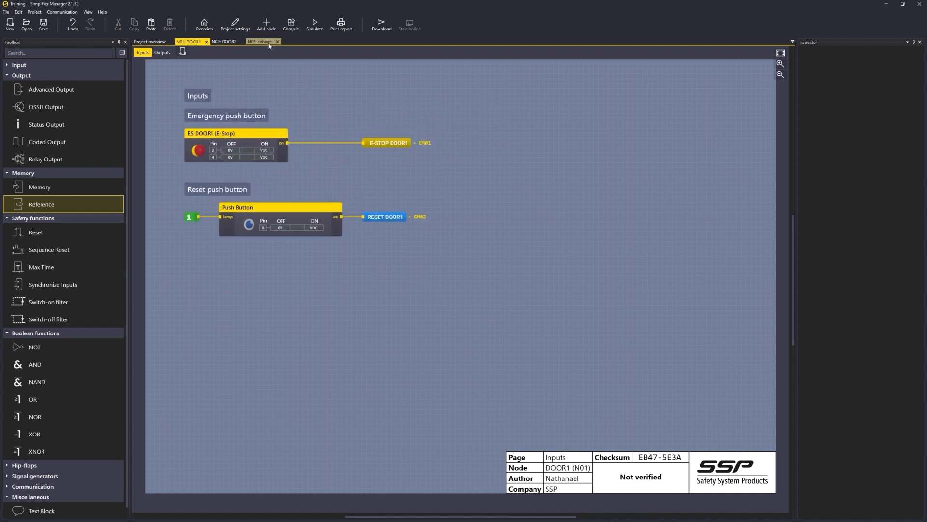
{"action": "left_click", "coordinate": [216, 43]}
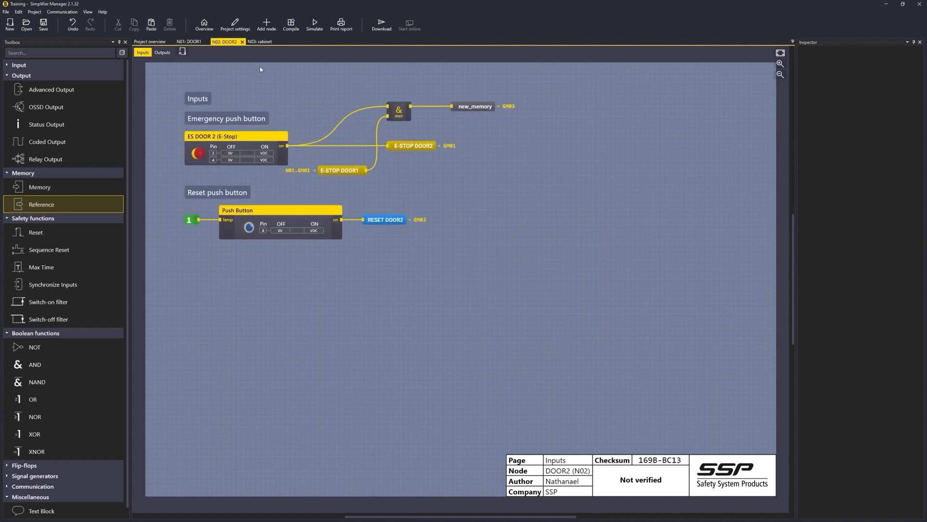
{"action": "left_click", "coordinate": [262, 42]}
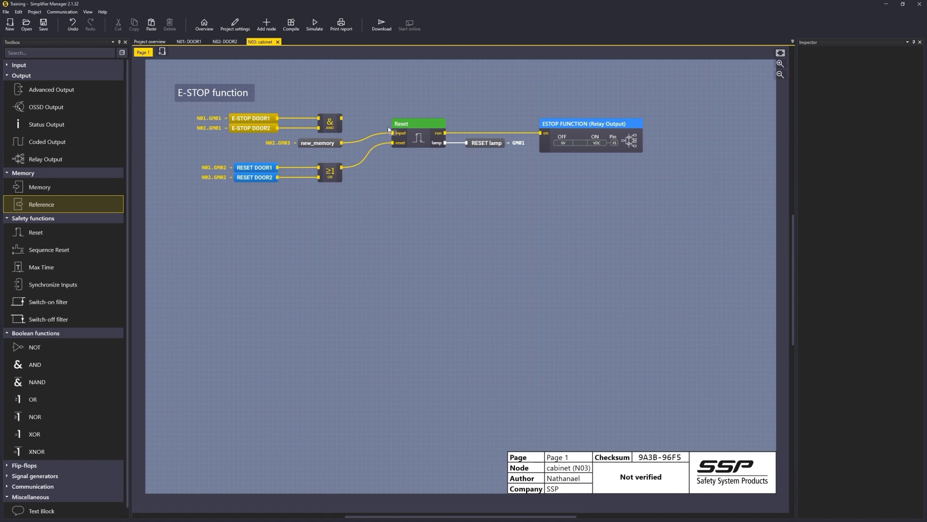
Step: Delete the new_memory reference from the cabinet page and reconnect the AND block to the Reset input
{"action": "left_click_drag", "start_coordinate": [392, 133], "coordinate": [363, 151]}
{"action": "left_click", "coordinate": [340, 145]}
{"action": "key", "text": "Delete"}
{"action": "left_click_drag", "start_coordinate": [300, 126], "coordinate": [271, 124]}
{"action": "left_click_drag", "start_coordinate": [329, 126], "coordinate": [392, 133]}
{"action": "left_click", "coordinate": [386, 182]}
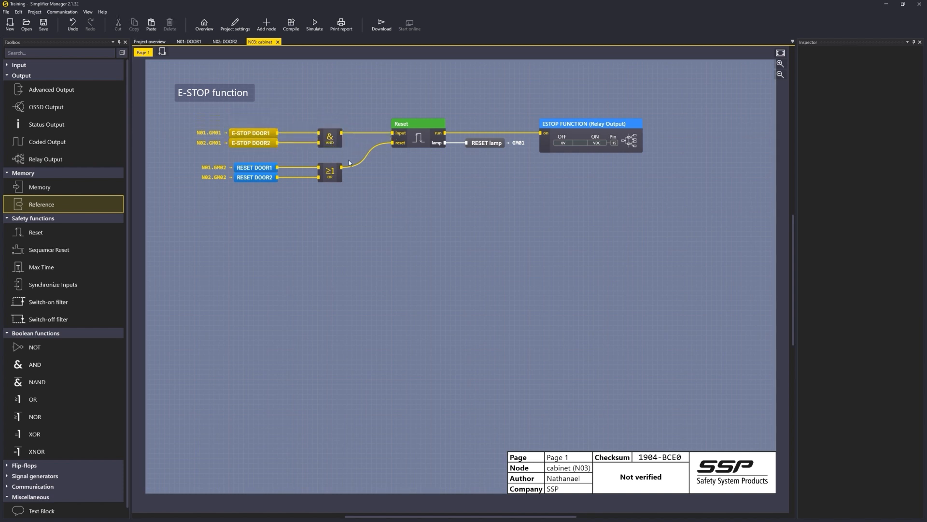
Step: Delete the AND block, the E-STOP DOOR1 reference and new_memory from DOOR2's inputs page
{"action": "left_click", "coordinate": [224, 42]}
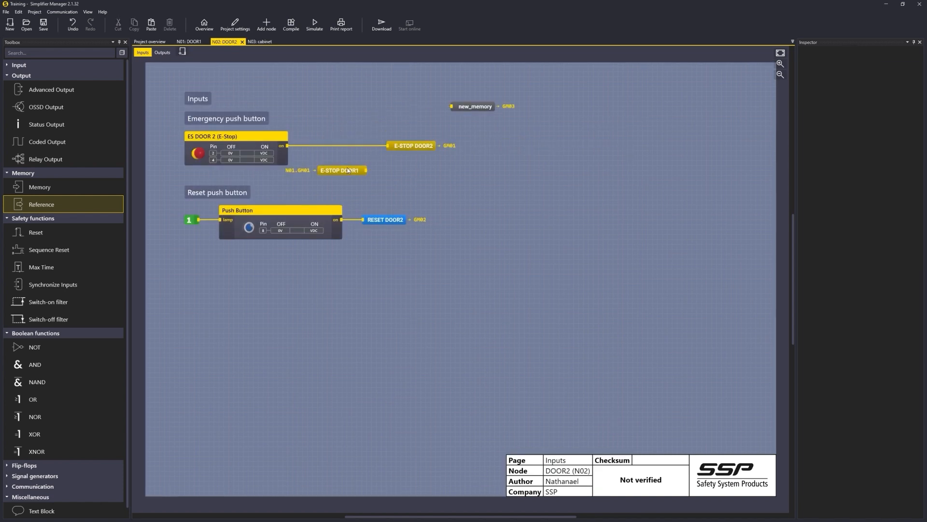
{"action": "left_click", "coordinate": [486, 109]}
{"action": "key", "text": "Delete"}
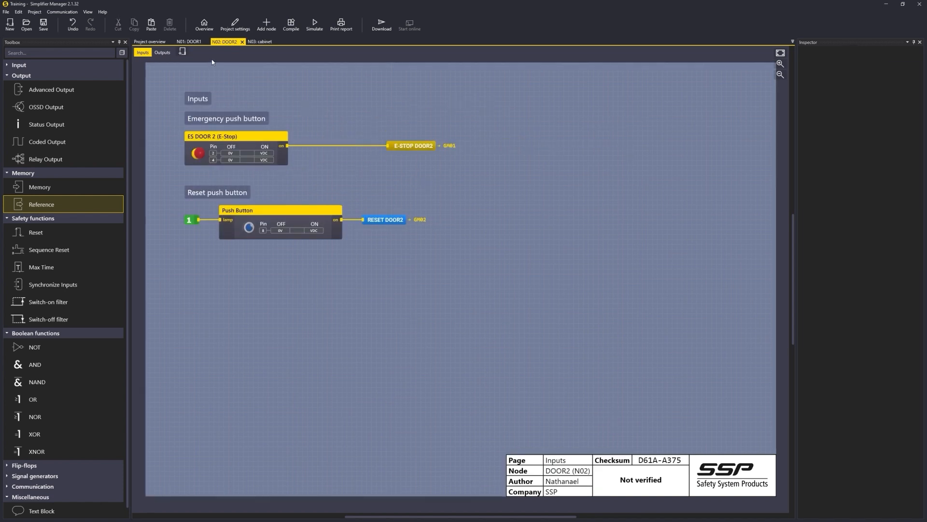
Step: Start a new node in the project with hardware type S14 and the name DOOR3
{"action": "left_click", "coordinate": [150, 42]}
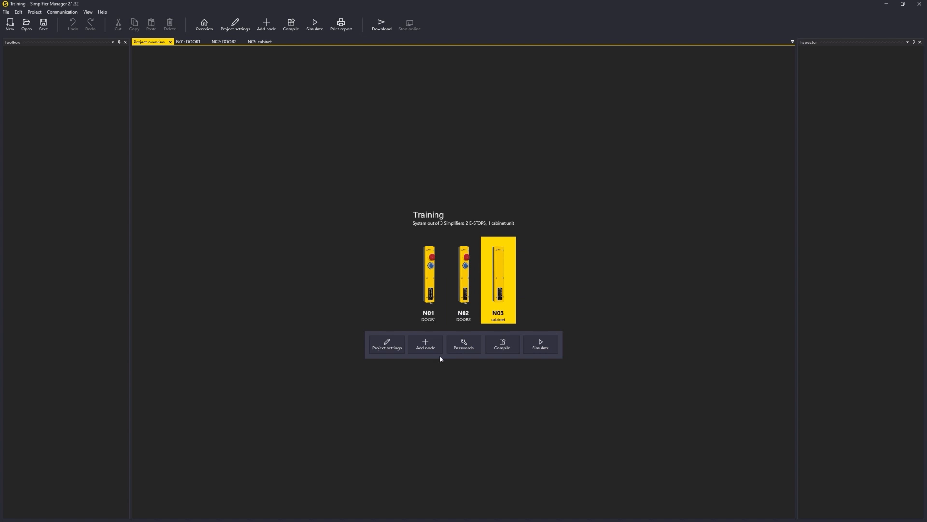
{"action": "left_click", "coordinate": [419, 351]}
{"action": "double_click", "coordinate": [437, 294]}
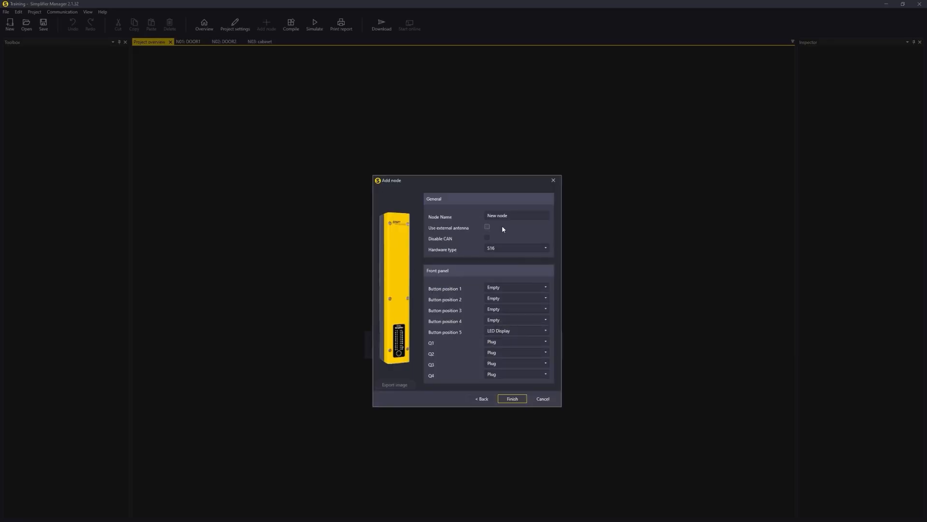
{"action": "left_click", "coordinate": [517, 248]}
{"action": "left_click", "coordinate": [506, 265]}
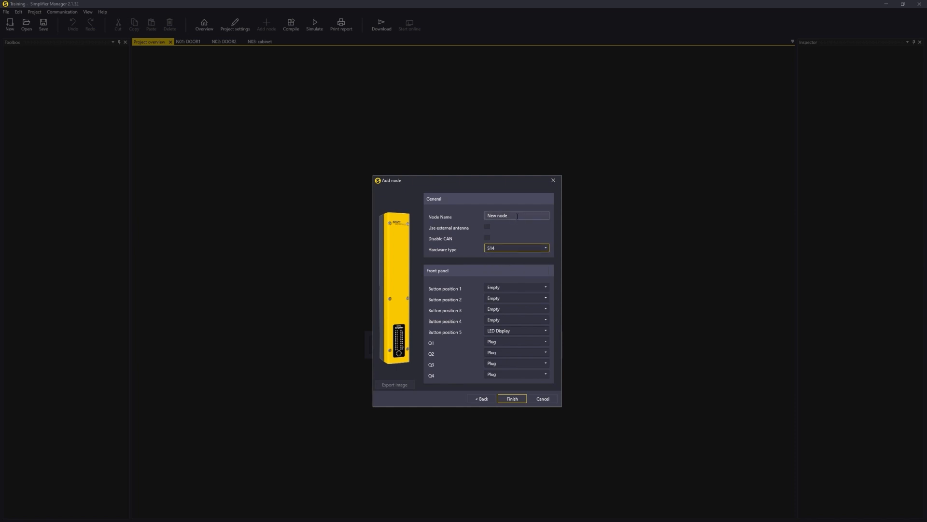
{"action": "type", "text": "DOOR3"}
Step: Fit DOOR3 with an E Stop (with LED) in position 1, a blue push button in position 2 and an M12 Female connector at Q3, and finish adding it
{"action": "left_click", "coordinate": [523, 295]}
{"action": "left_click", "coordinate": [520, 287]}
{"action": "left_click", "coordinate": [518, 288]}
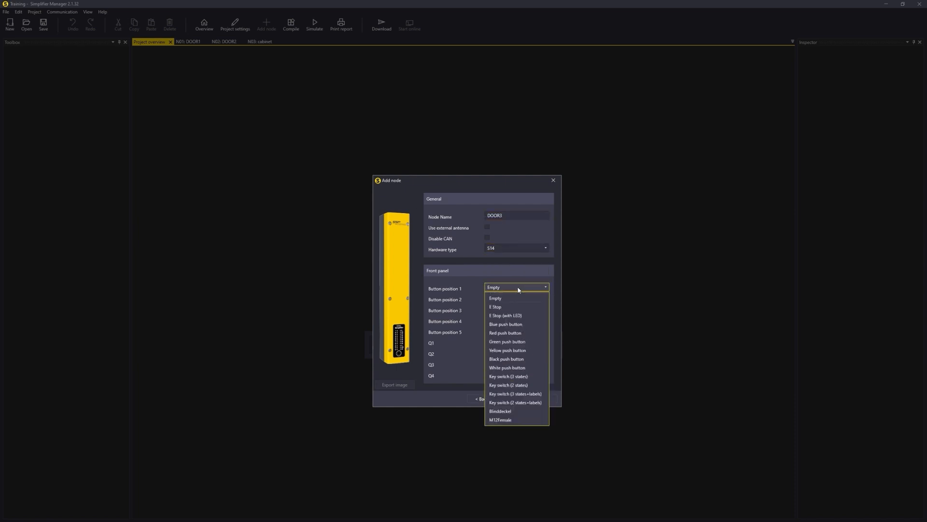
{"action": "left_click", "coordinate": [519, 315]}
{"action": "left_click", "coordinate": [507, 298]}
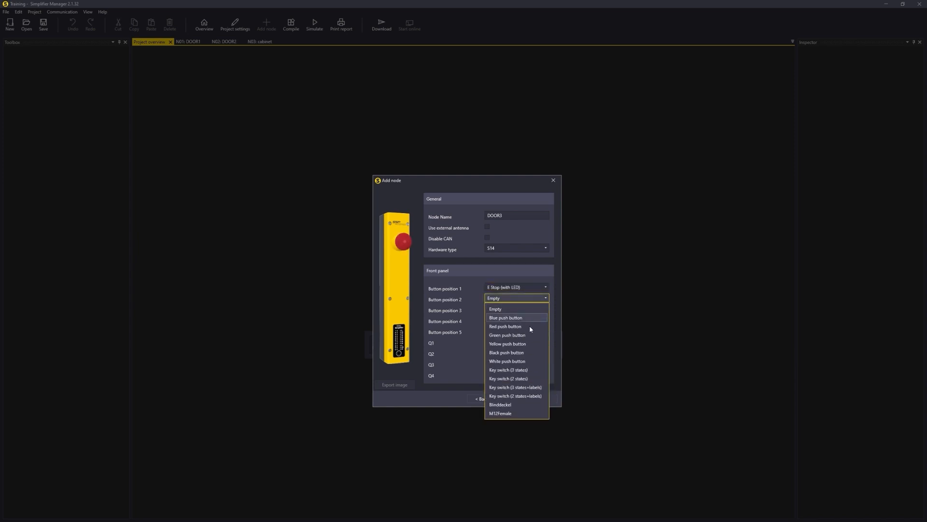
{"action": "left_click", "coordinate": [505, 317]}
{"action": "left_click", "coordinate": [513, 363]}
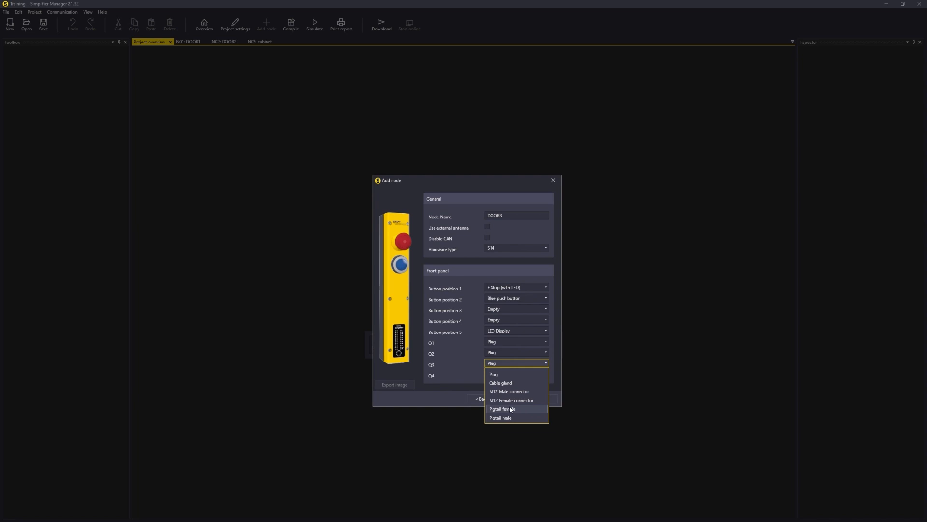
{"action": "left_click", "coordinate": [518, 400]}
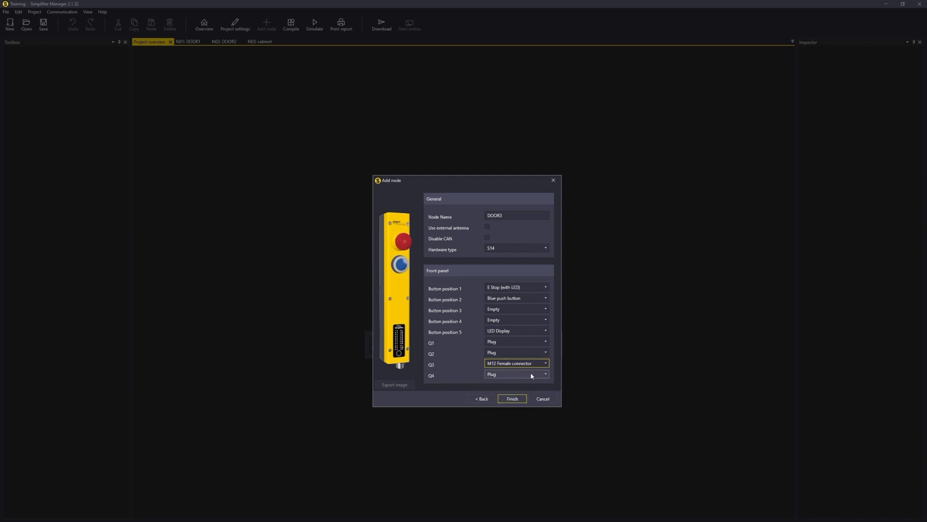
{"action": "left_click", "coordinate": [522, 399]}
Step: Open DOOR3's program page and collapse the expanded block categories
{"action": "double_click", "coordinate": [505, 278]}
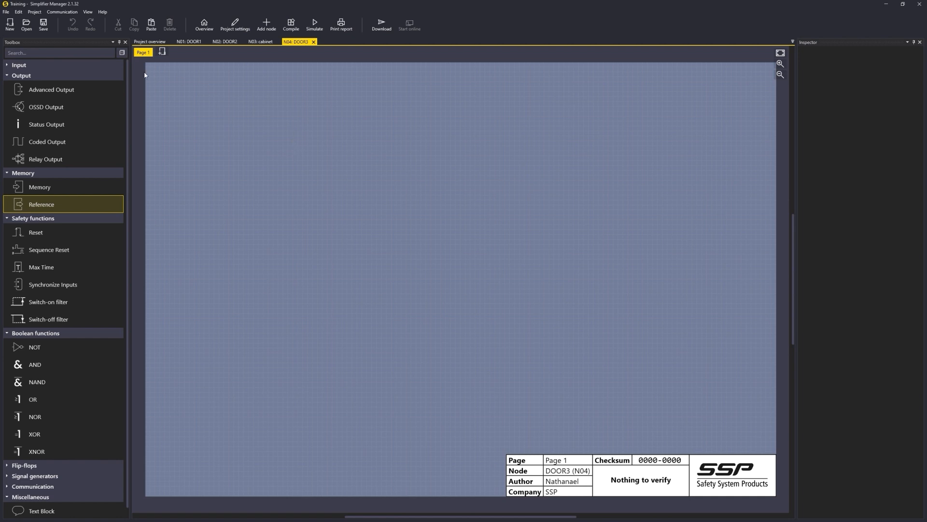
{"action": "left_click", "coordinate": [7, 75]}
{"action": "left_click", "coordinate": [6, 86]}
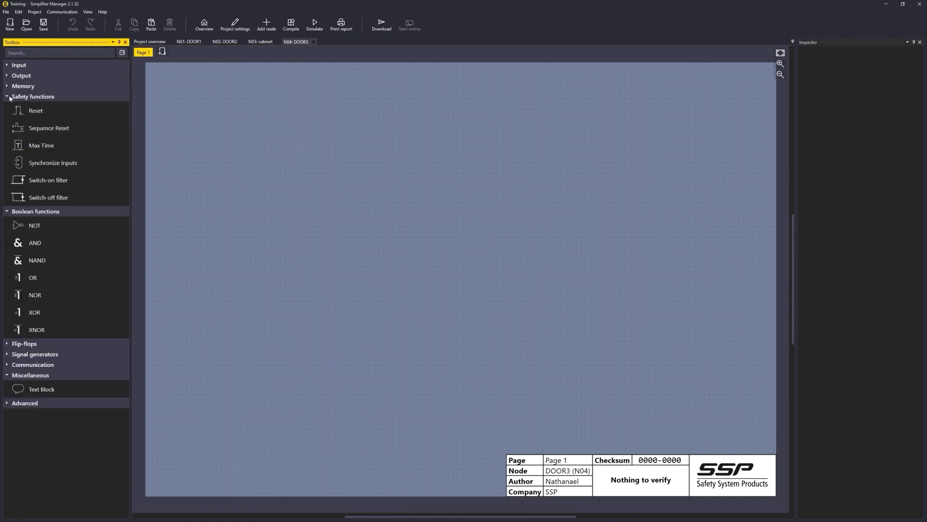
{"action": "left_click", "coordinate": [7, 96]}
{"action": "left_click", "coordinate": [7, 107]}
{"action": "left_click", "coordinate": [7, 148]}
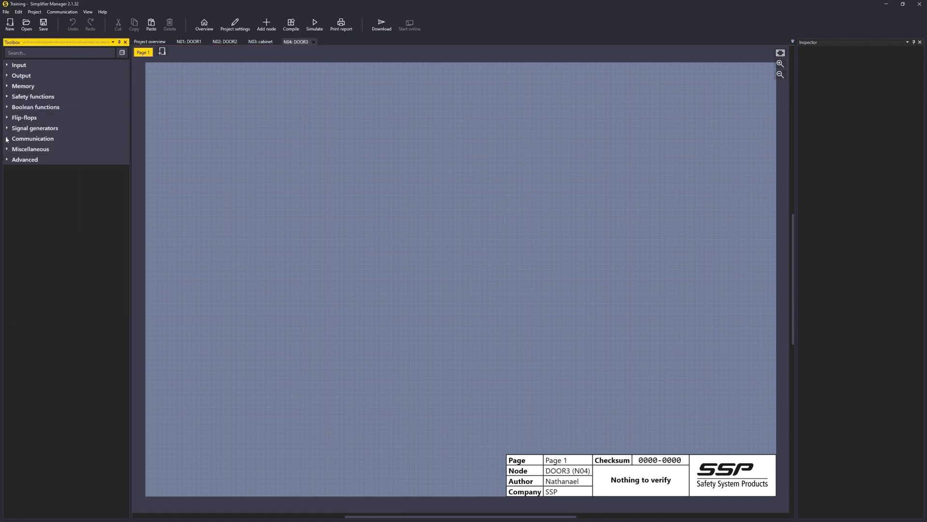
Step: Place an E-Stop block near the upper edge of DOOR3's page and assign it pins 2 and 4
{"action": "left_click", "coordinate": [6, 64]}
{"action": "left_click", "coordinate": [91, 113]}
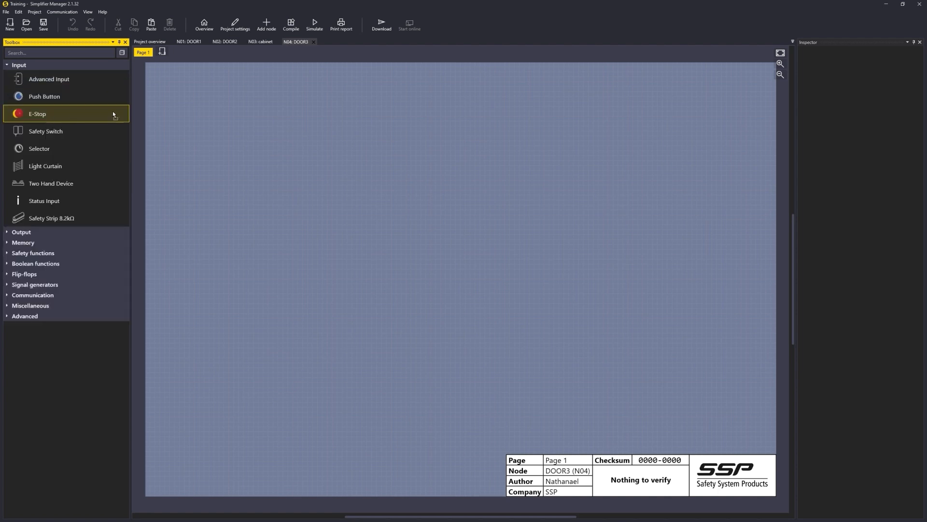
{"action": "left_click", "coordinate": [219, 105]}
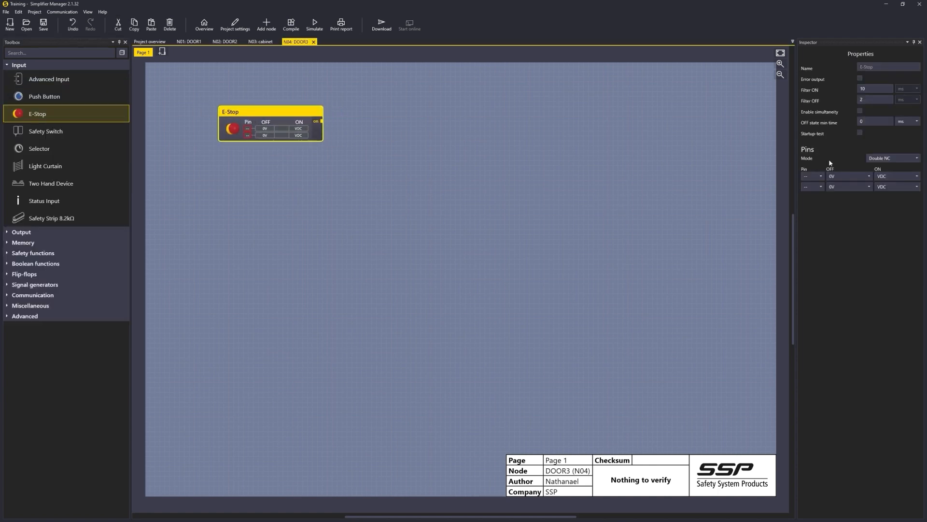
{"action": "left_click", "coordinate": [813, 177]}
{"action": "left_click", "coordinate": [807, 201]}
{"action": "left_click", "coordinate": [813, 187]}
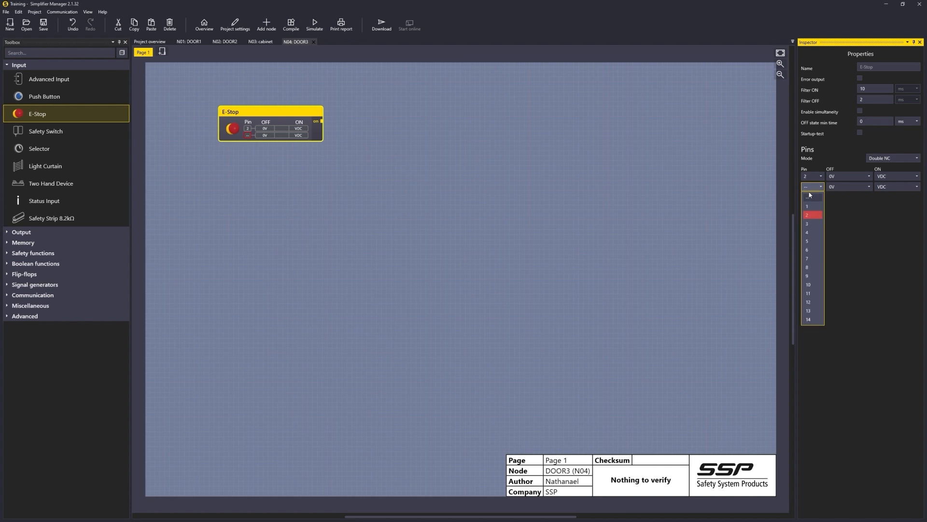
{"action": "left_click", "coordinate": [814, 231]}
{"action": "left_click_drag", "start_coordinate": [262, 131], "coordinate": [256, 141]}
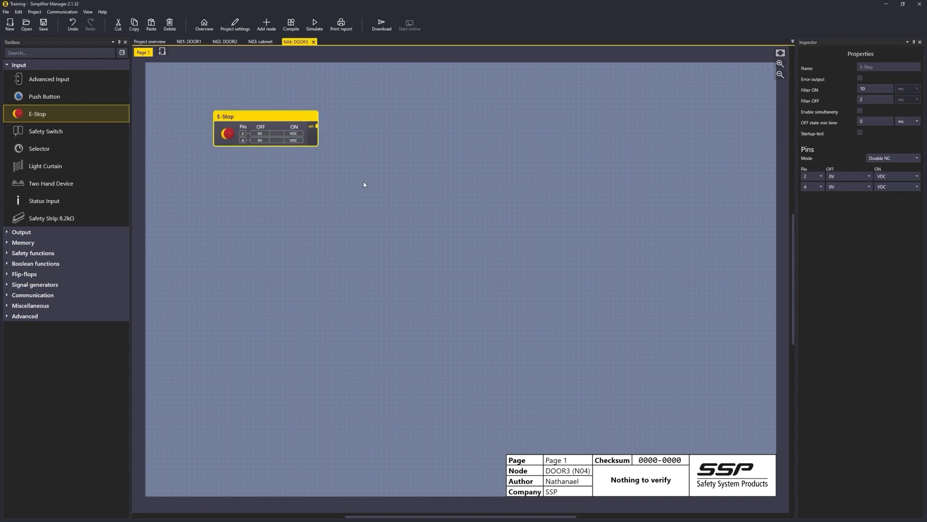
Step: Place a Push Button block below the E-Stop block and assign it pin 8
{"action": "left_click_drag", "start_coordinate": [61, 96], "coordinate": [286, 182]}
{"action": "left_click", "coordinate": [813, 145]}
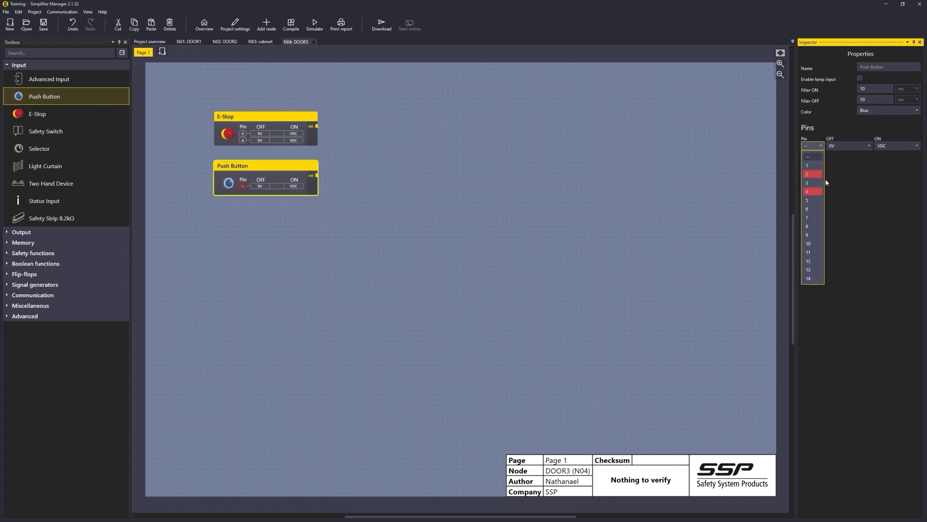
{"action": "left_click", "coordinate": [816, 225]}
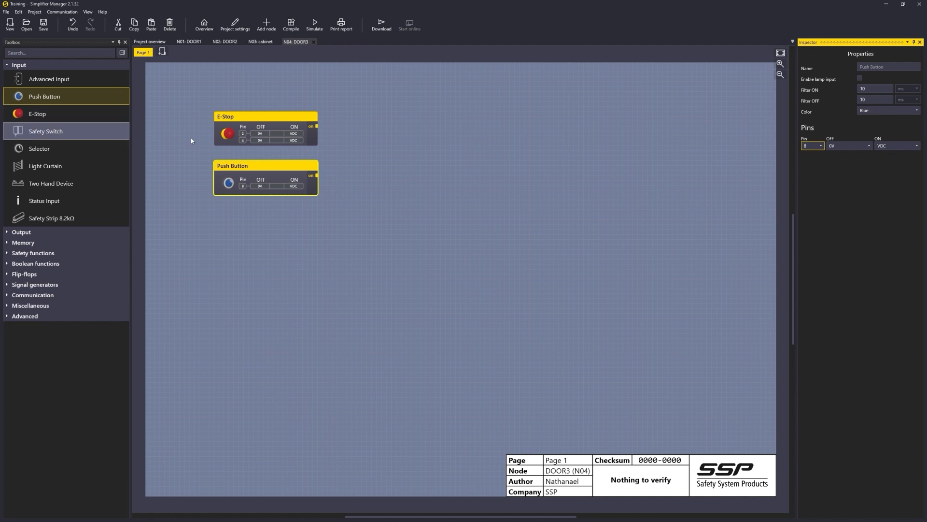
Step: Add two memory blocks on DOOR3's page, wiring one to the E-Stop output and the other to the Push Button output
{"action": "left_click", "coordinate": [84, 243]}
{"action": "left_click_drag", "start_coordinate": [82, 256], "coordinate": [376, 130]}
{"action": "key", "text": "ctrl+c"}
{"action": "key", "text": "ctrl+v"}
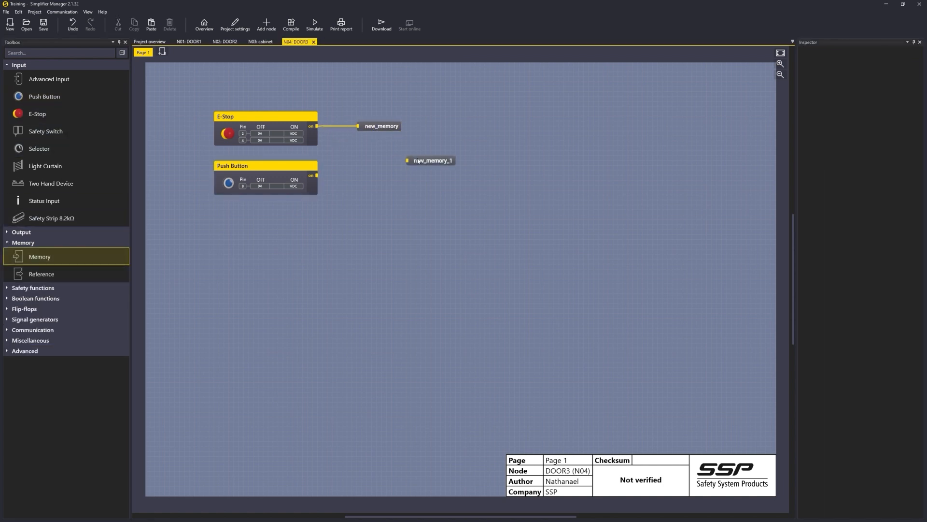
{"action": "left_click_drag", "start_coordinate": [422, 164], "coordinate": [362, 178]}
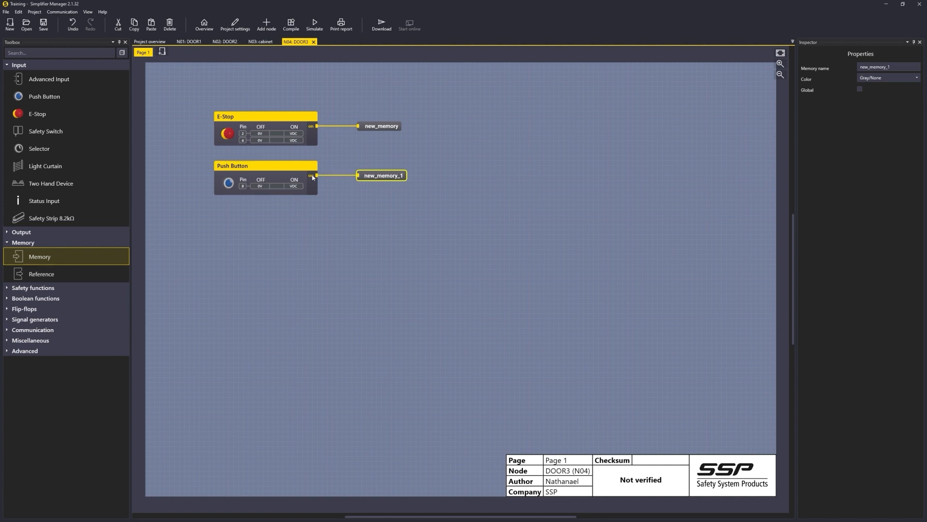
Step: Name the E-Stop's memory ESTOP DOOR3, make it global as GM01 and colour it gold
{"action": "left_click", "coordinate": [373, 129]}
{"action": "left_click_drag", "start_coordinate": [894, 67], "coordinate": [709, 65]}
{"action": "type", "text": "ESTOP DOOR3"}
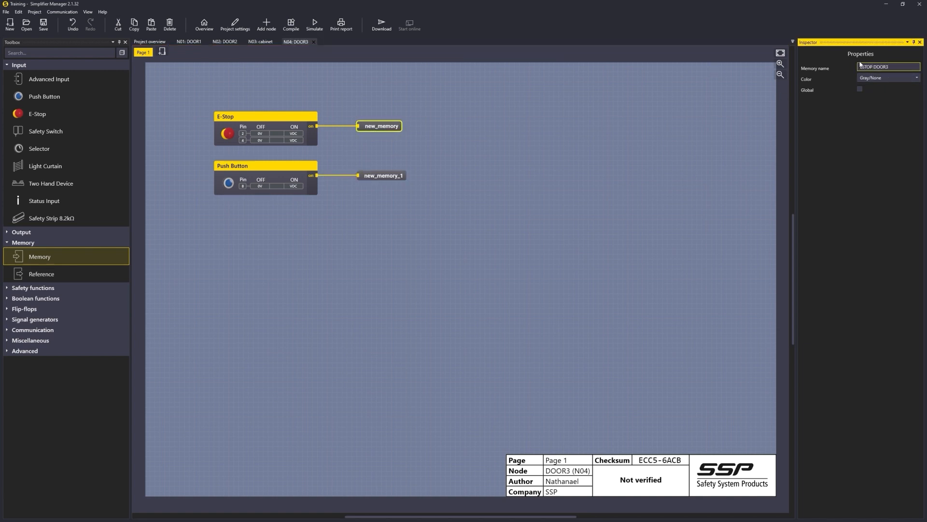
{"action": "left_click", "coordinate": [860, 90]}
{"action": "left_click", "coordinate": [875, 99]}
{"action": "left_click", "coordinate": [876, 109]}
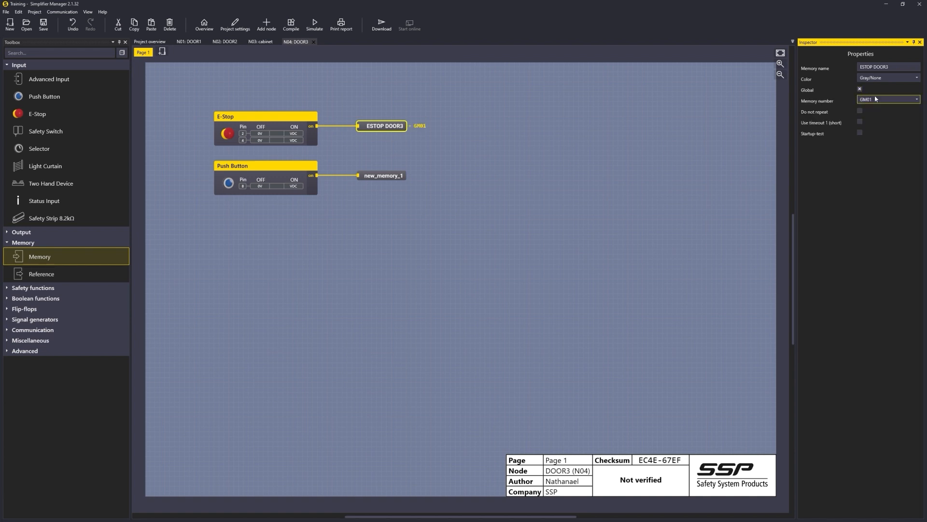
{"action": "left_click", "coordinate": [888, 78]}
{"action": "left_click", "coordinate": [884, 98]}
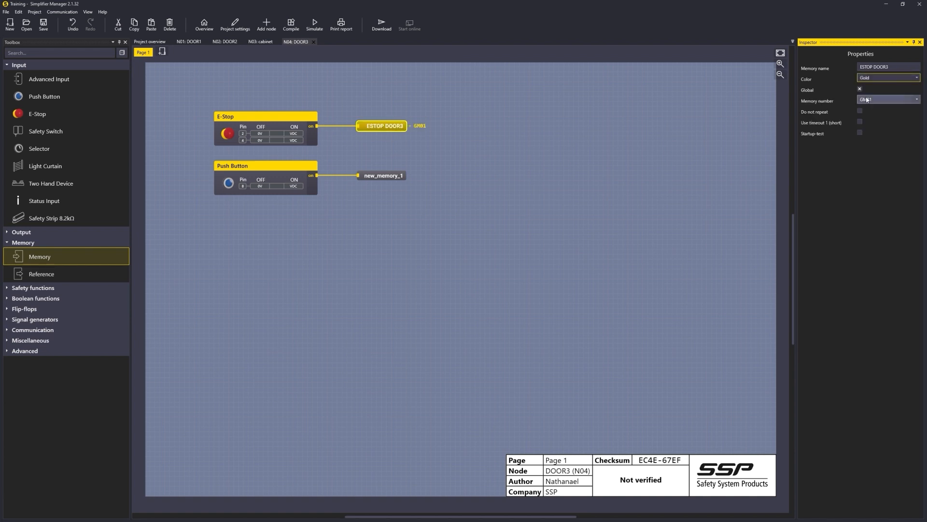
Step: Name the Push Button's memory RESET DOOR3, colour it blue and make it global as GM02
{"action": "left_click", "coordinate": [394, 176]}
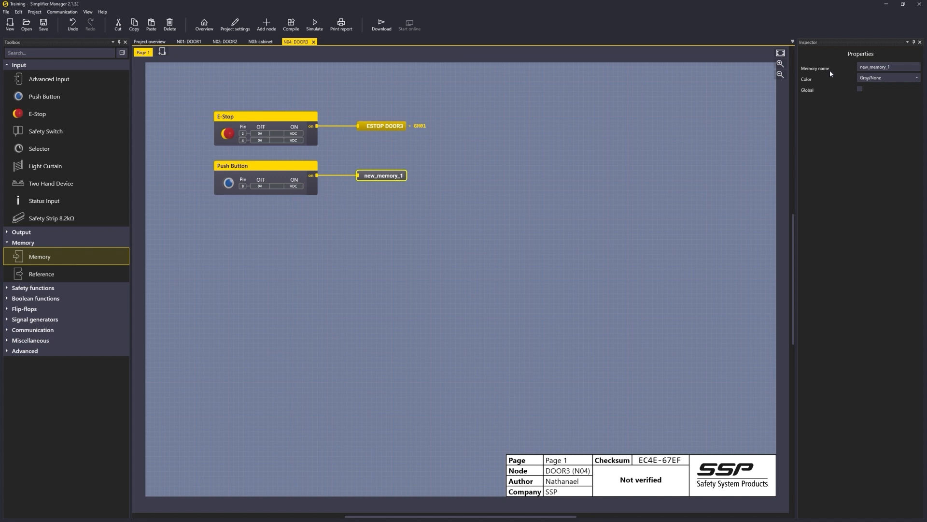
{"action": "left_click_drag", "start_coordinate": [911, 67], "coordinate": [775, 61]}
{"action": "type", "text": "RE"}
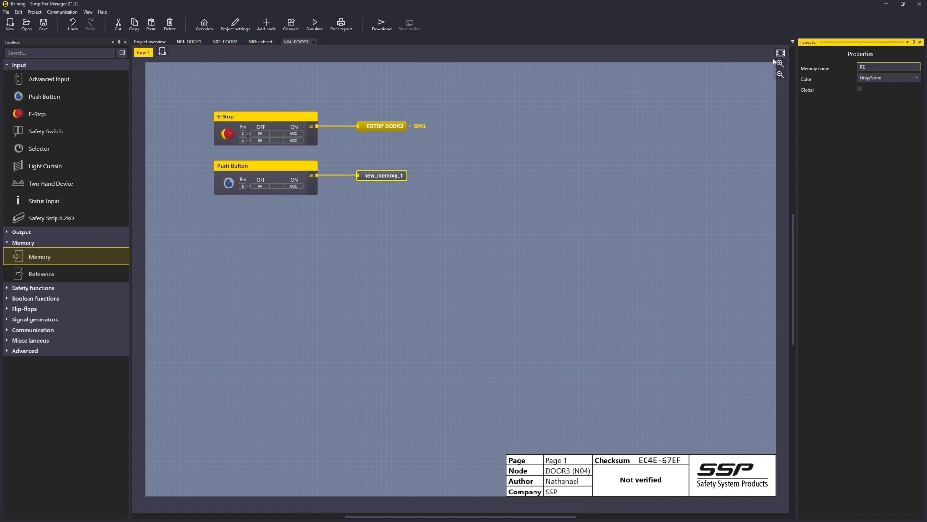
{"action": "type", "text": "SET DOOR3"}
{"action": "left_click", "coordinate": [898, 78]}
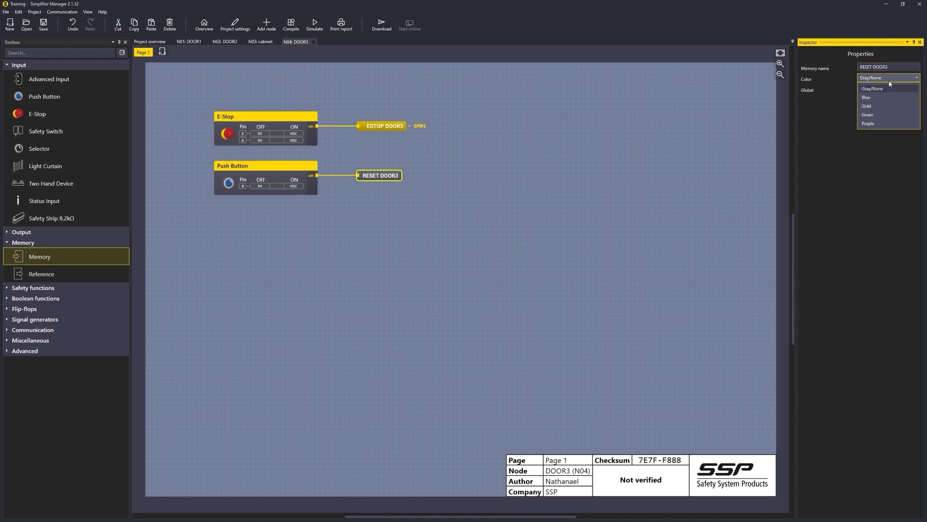
{"action": "left_click", "coordinate": [870, 92]}
{"action": "left_click", "coordinate": [860, 89]}
{"action": "left_click", "coordinate": [880, 99]}
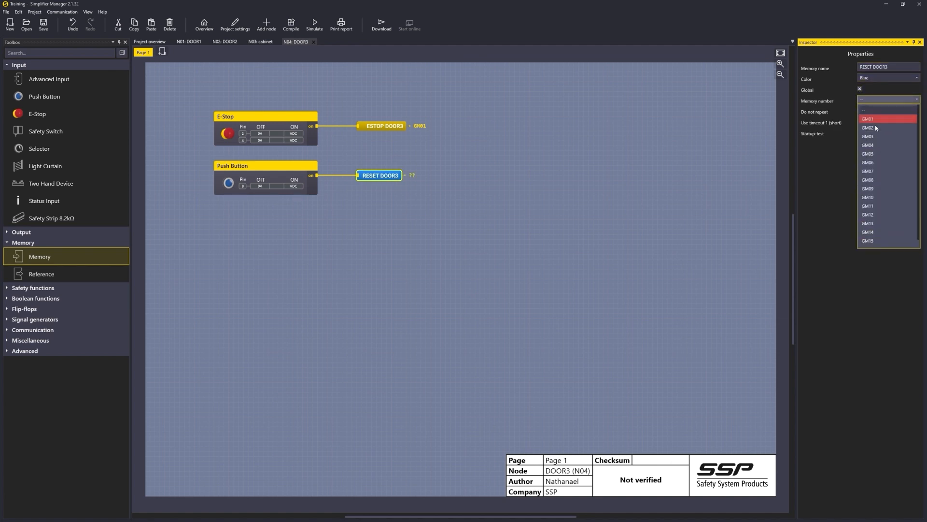
{"action": "left_click", "coordinate": [867, 127]}
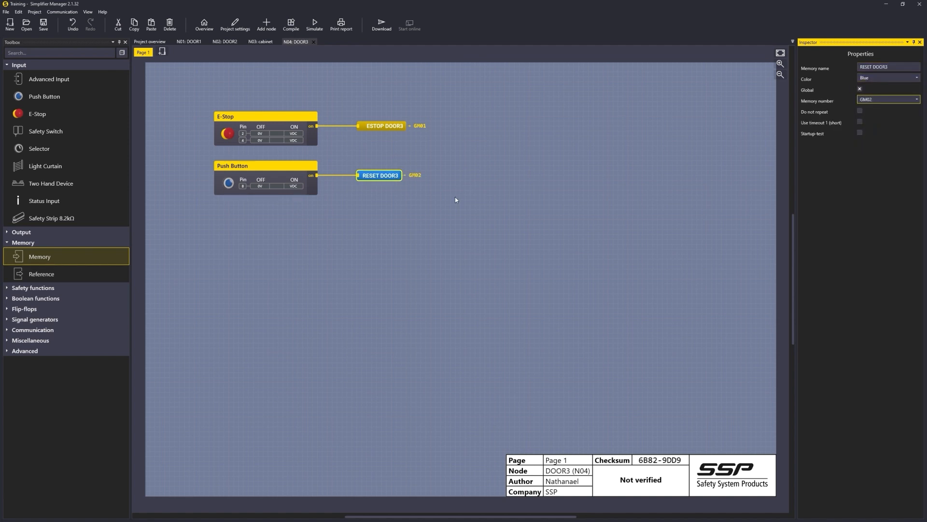
{"action": "left_click", "coordinate": [477, 224]}
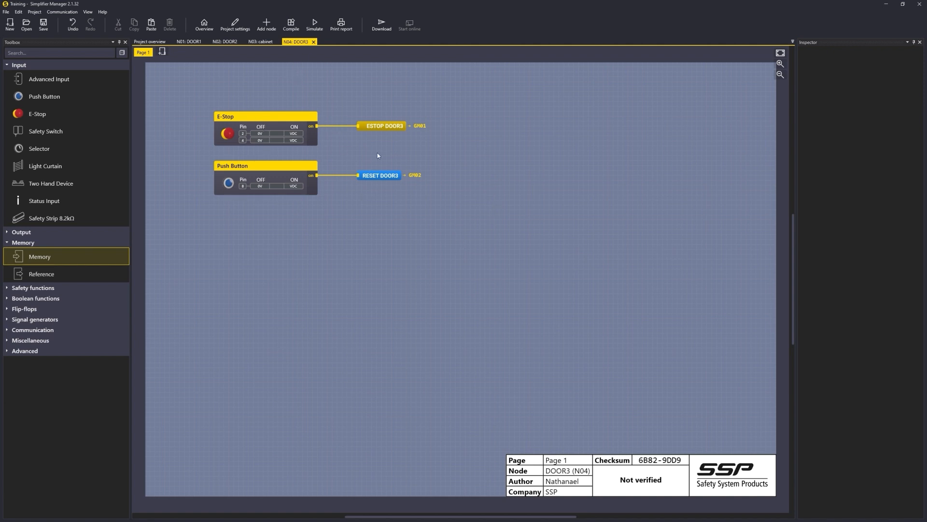
Step: On the cabinet's page, add a reference to ESTOP DOOR3 (N04.GM01) aligned below the E-STOP DOOR2 reference
{"action": "left_click", "coordinate": [261, 42]}
{"action": "left_click_drag", "start_coordinate": [46, 278], "coordinate": [255, 158]}
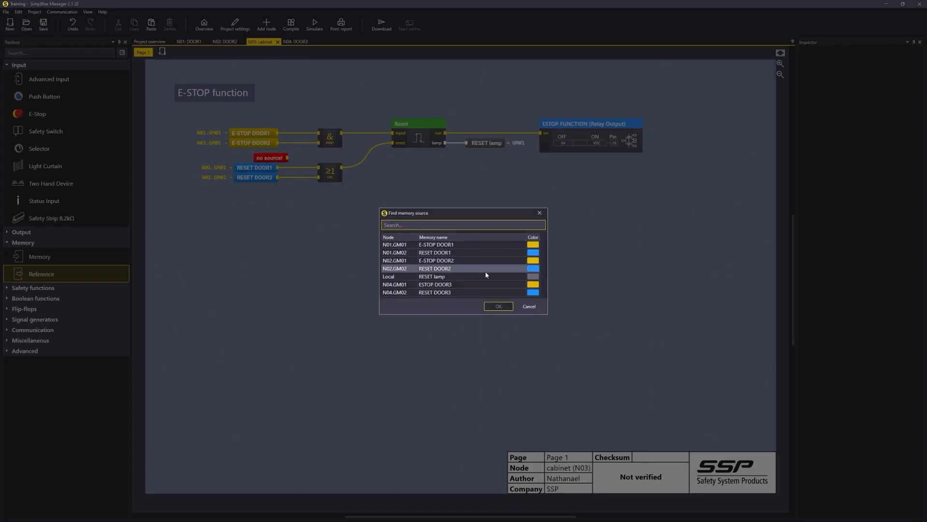
{"action": "double_click", "coordinate": [451, 285]}
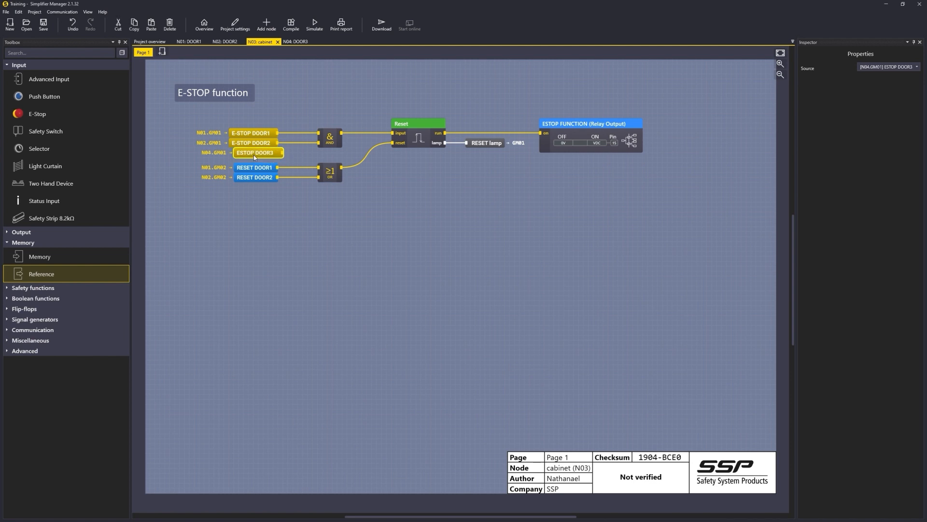
{"action": "left_click_drag", "start_coordinate": [254, 156], "coordinate": [248, 158]}
Step: Add a reference to RESET DOOR3 (N04.GM02) aligned directly below the RESET DOOR2 reference
{"action": "left_click", "coordinate": [248, 180]}
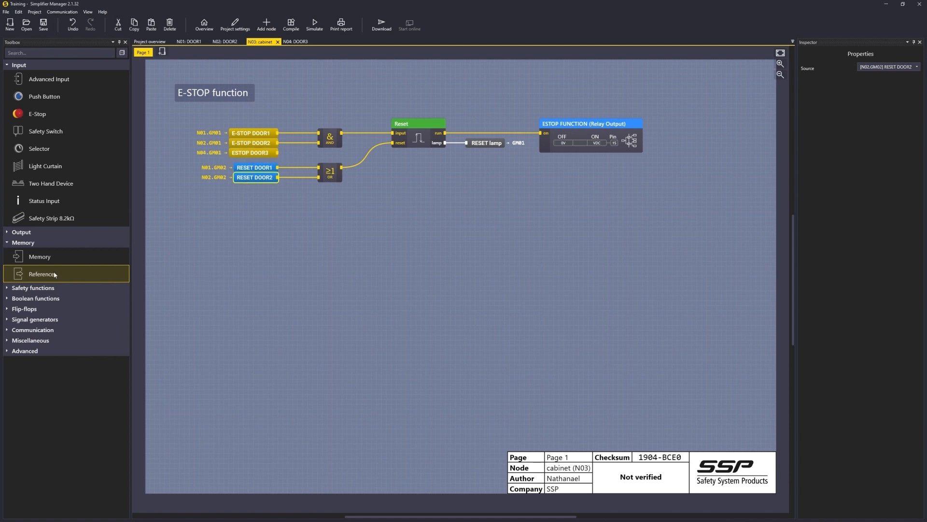
{"action": "left_click", "coordinate": [242, 194]}
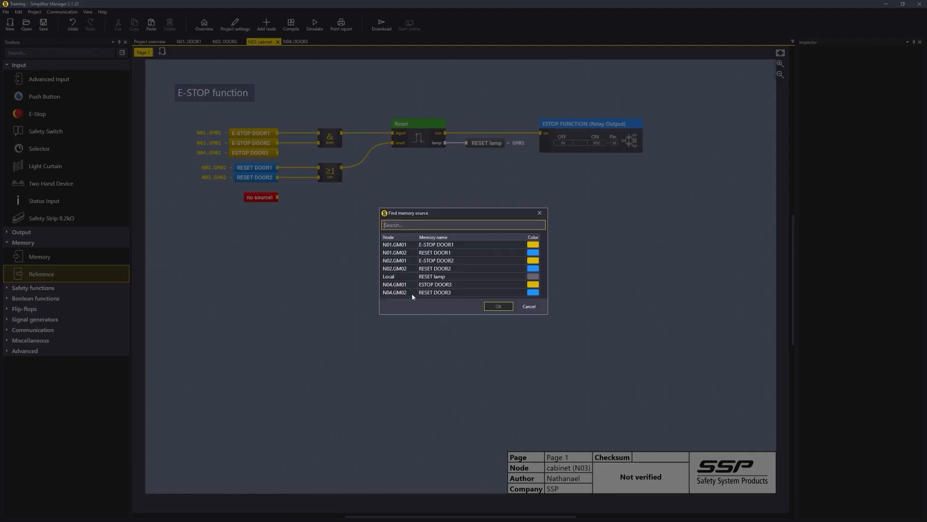
{"action": "double_click", "coordinate": [441, 293]}
{"action": "left_click_drag", "start_coordinate": [271, 201], "coordinate": [262, 190]}
Step: Set both the AND block and the OR block to 3 inputs
{"action": "left_click", "coordinate": [321, 143]}
{"action": "left_click", "coordinate": [888, 78]}
{"action": "left_click", "coordinate": [871, 94]}
{"action": "left_click", "coordinate": [330, 171]}
{"action": "left_click", "coordinate": [888, 77]}
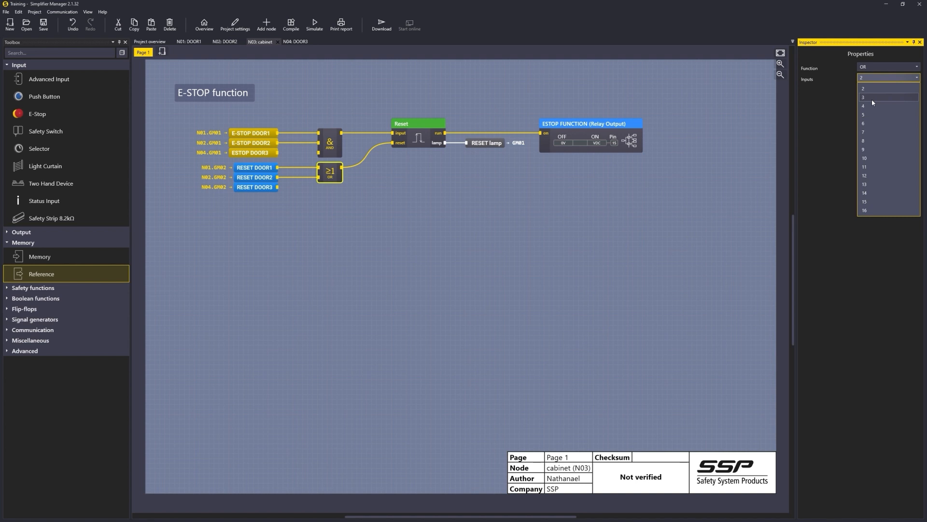
{"action": "left_click", "coordinate": [872, 99]}
Step: Wire ESTOP DOOR3 to the AND block and RESET DOOR3 to the OR block, and move the reset group slightly down
{"action": "left_click_drag", "start_coordinate": [278, 152], "coordinate": [318, 153]}
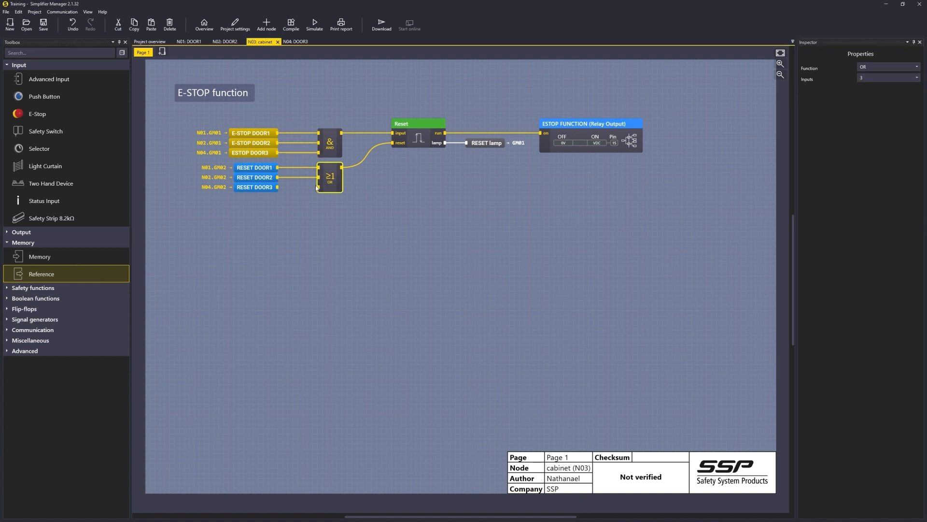
{"action": "left_click_drag", "start_coordinate": [283, 188], "coordinate": [277, 187]}
{"action": "left_click_drag", "start_coordinate": [338, 203], "coordinate": [261, 179]}
{"action": "left_click", "coordinate": [443, 262]}
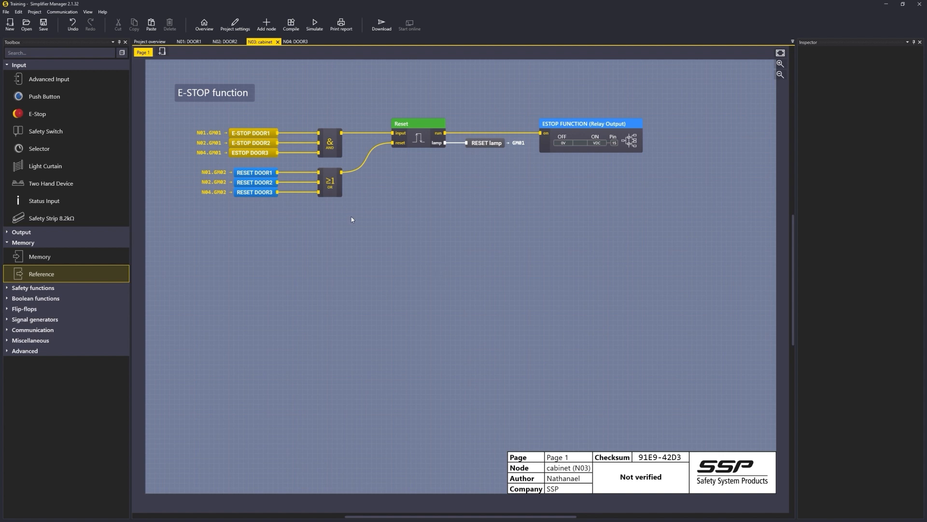